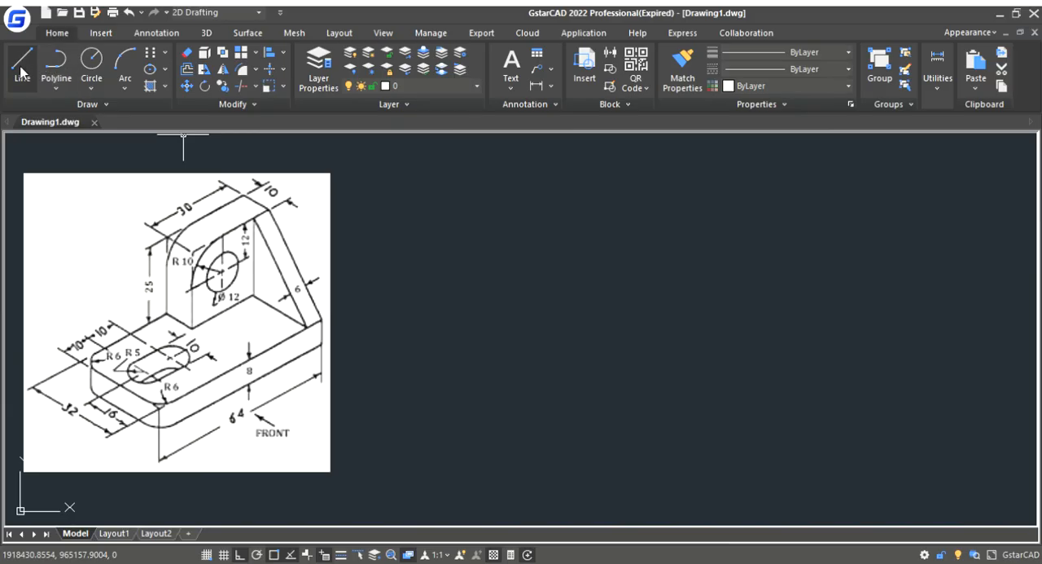
- Draw the plate's top-view outline as a closed 64 by 32 rectangle to the right of the reference picture
{"action": "left_click", "coordinate": [22, 72]}
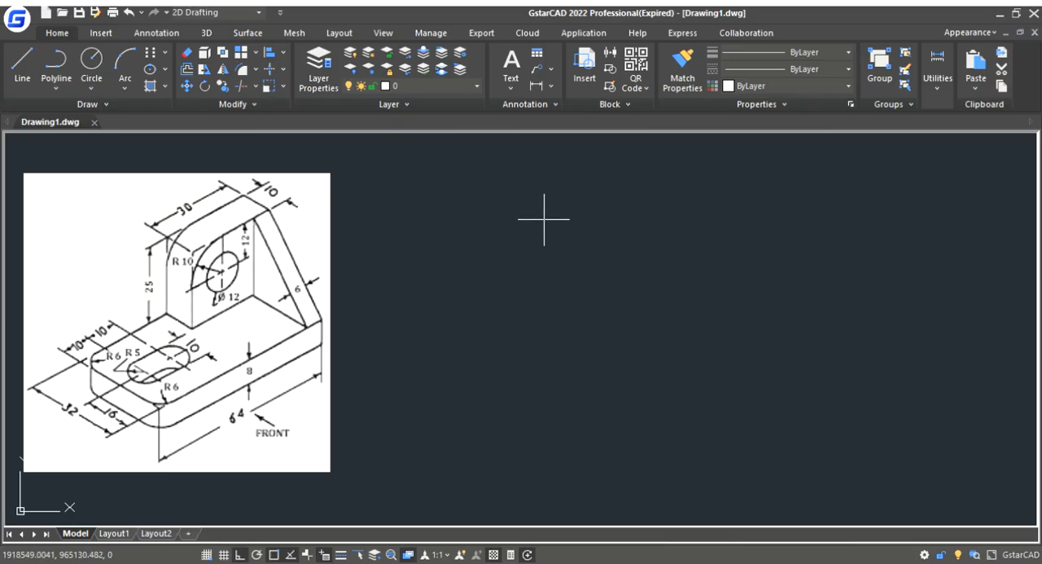
{"action": "left_click", "coordinate": [510, 227]}
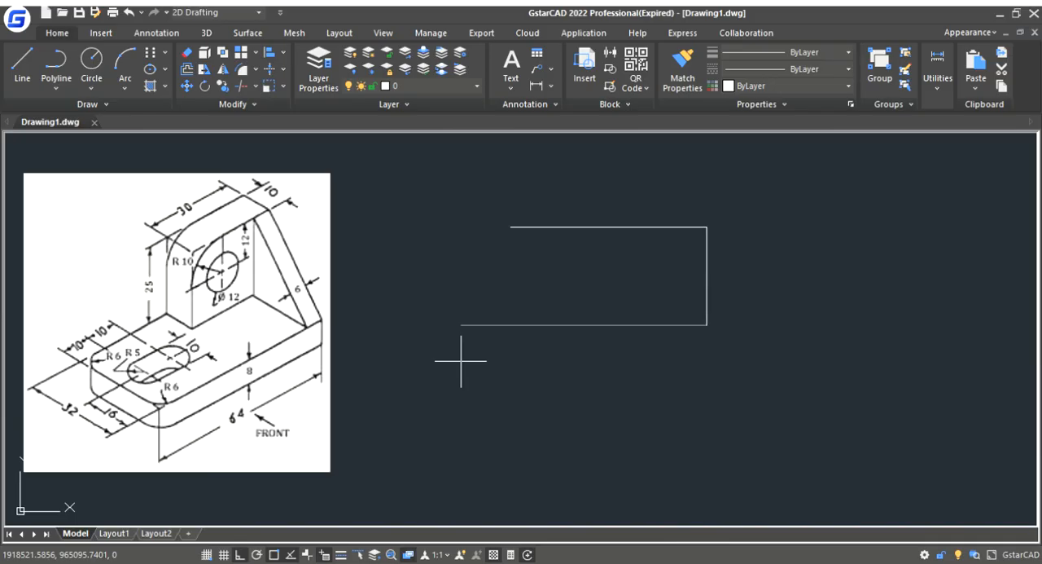
{"action": "left_click", "coordinate": [511, 324]}
{"action": "left_click", "coordinate": [511, 226]}
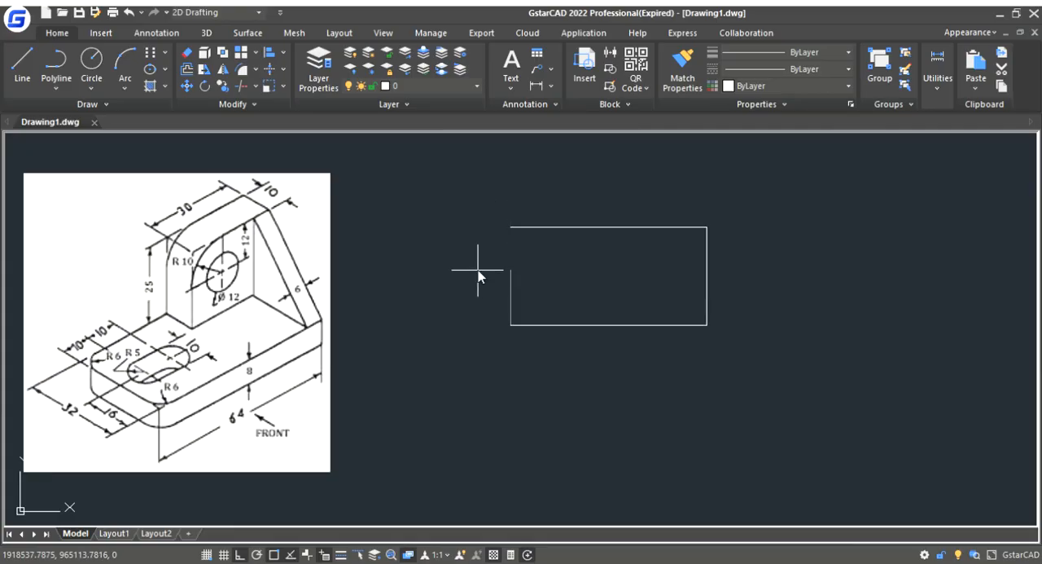
{"action": "key", "text": "Escape"}
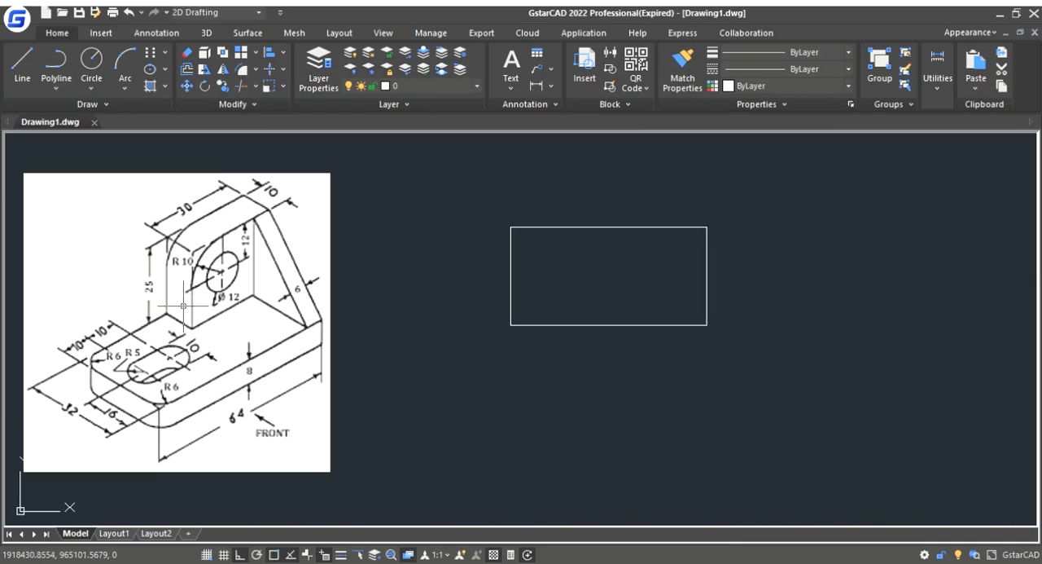
- Draw the rib and upright edges from 6 inside the rectangle's lower-right corner: 22 up, 24 left, then 10 up to the upper edge
{"action": "left_click", "coordinate": [57, 69]}
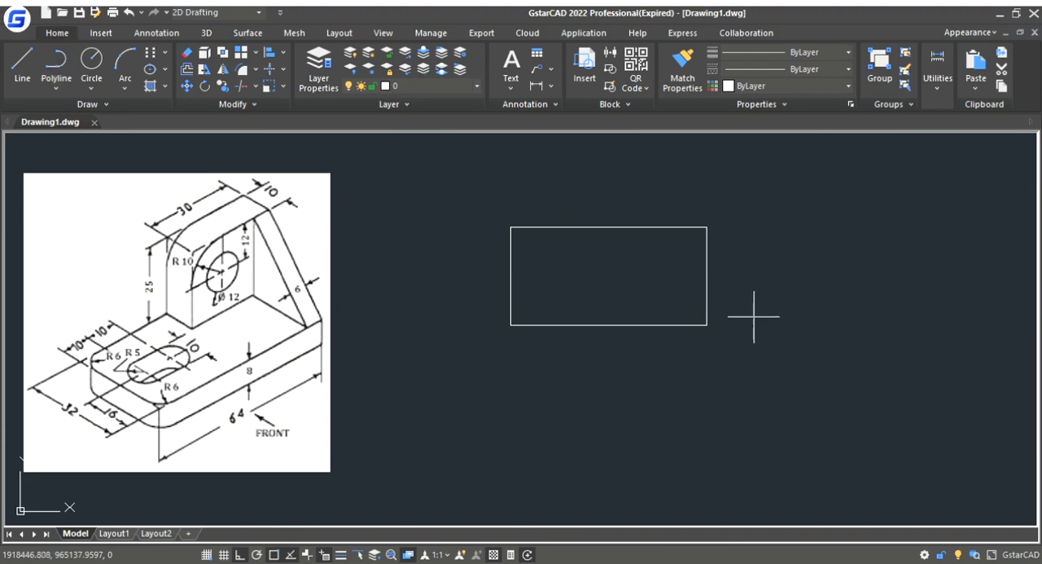
{"action": "left_click", "coordinate": [707, 324]}
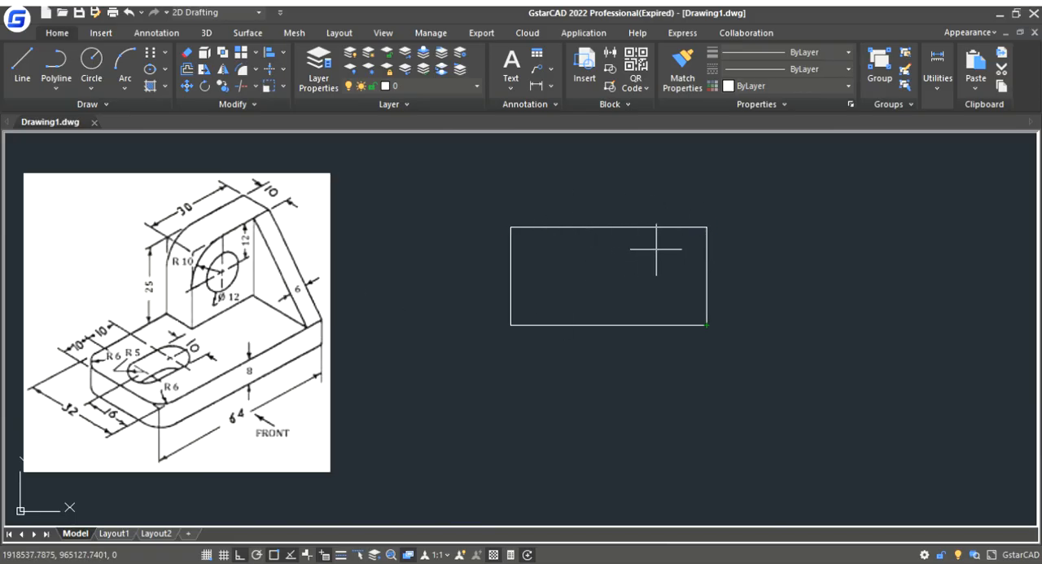
{"action": "left_click", "coordinate": [707, 325]}
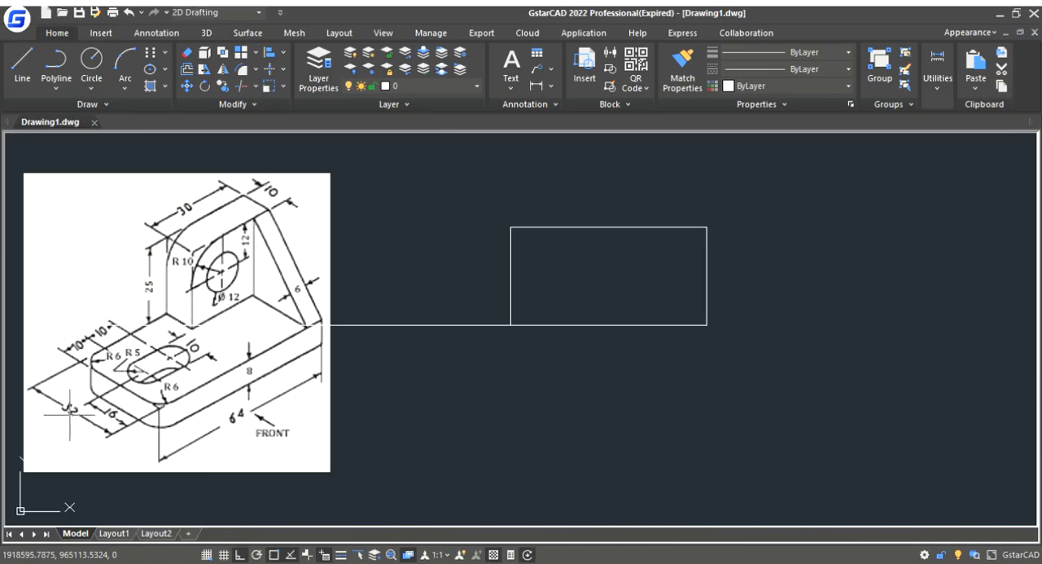
{"action": "left_click", "coordinate": [688, 257]}
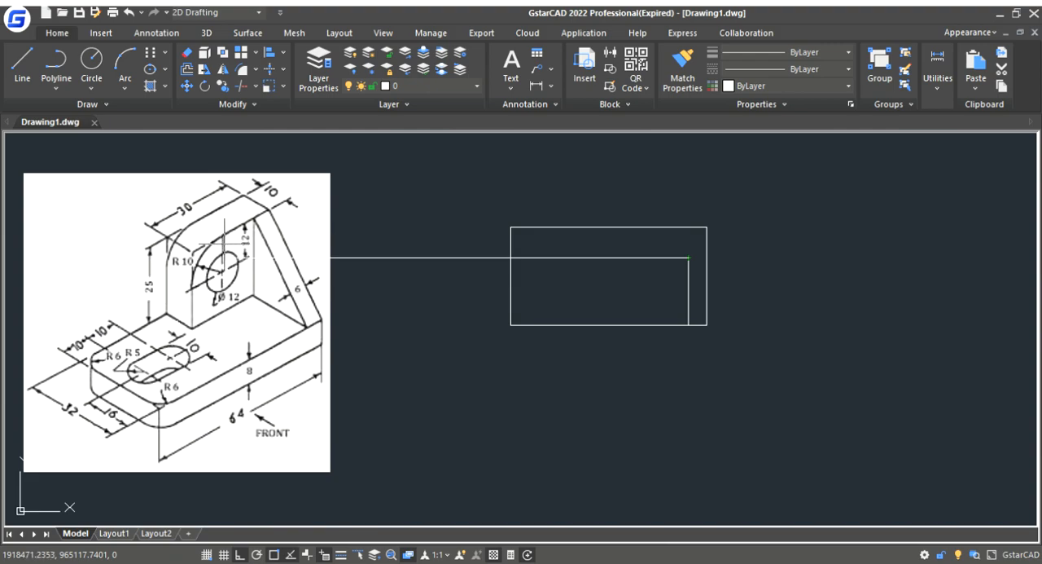
{"action": "left_click", "coordinate": [616, 281]}
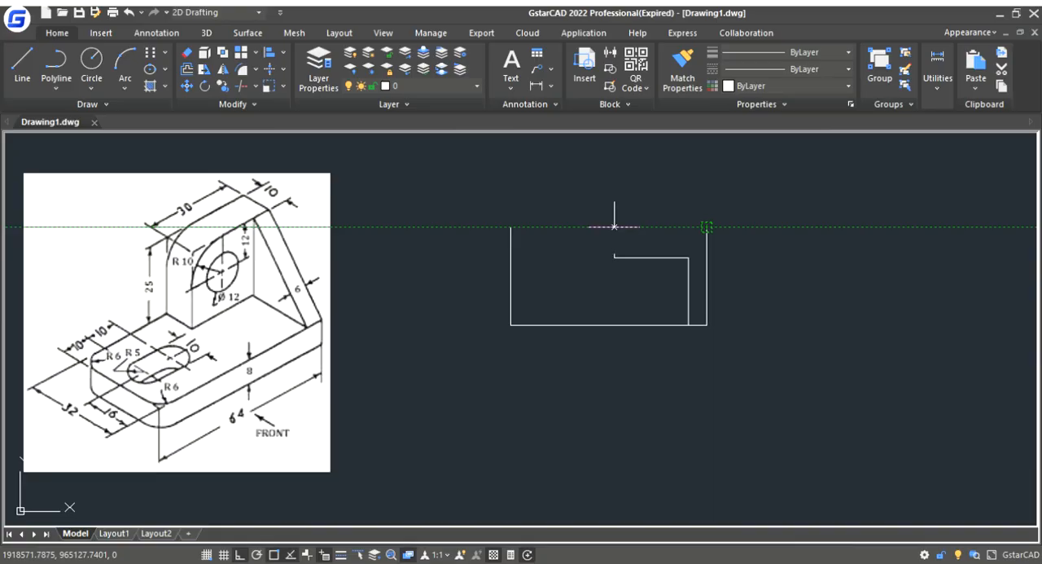
{"action": "left_click", "coordinate": [615, 226]}
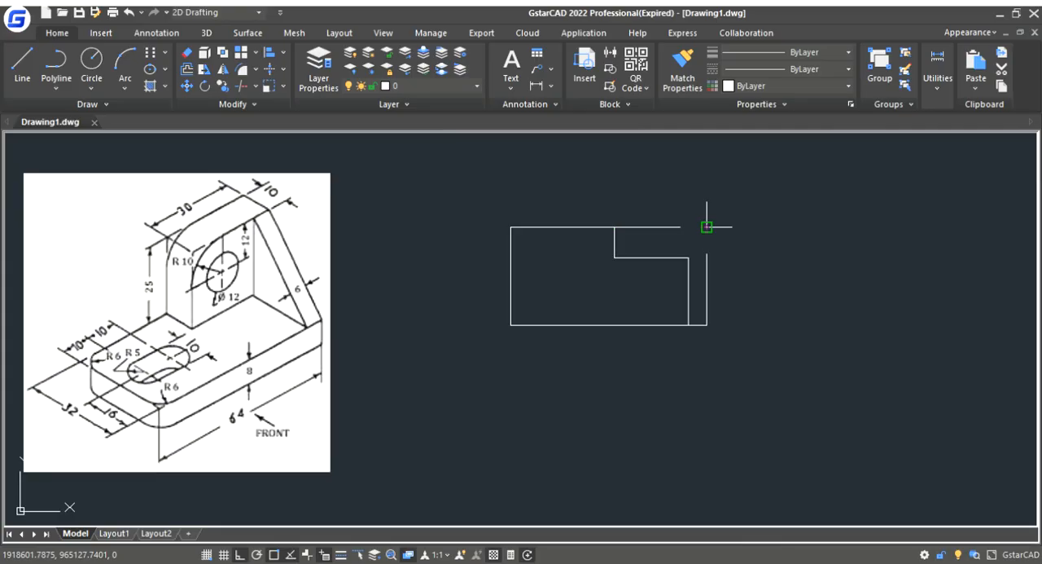
{"action": "left_click", "coordinate": [707, 324]}
{"action": "key", "text": "Escape"}
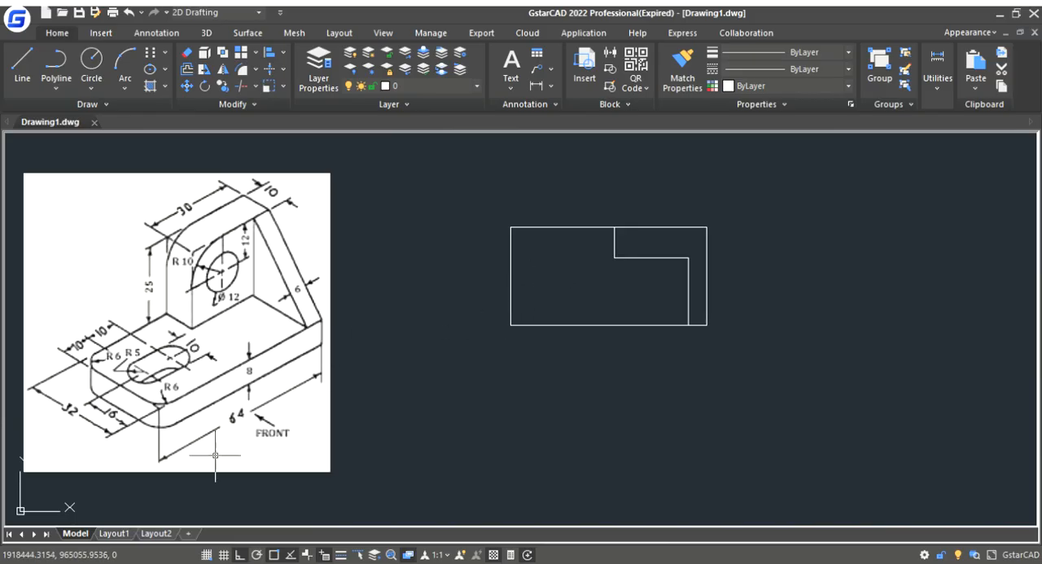
- Draw lines from the rectangle's lower-left corner 16 up to the left edge's midpoint, then two consecutive 10-long segments to the right
{"action": "left_click", "coordinate": [25, 65]}
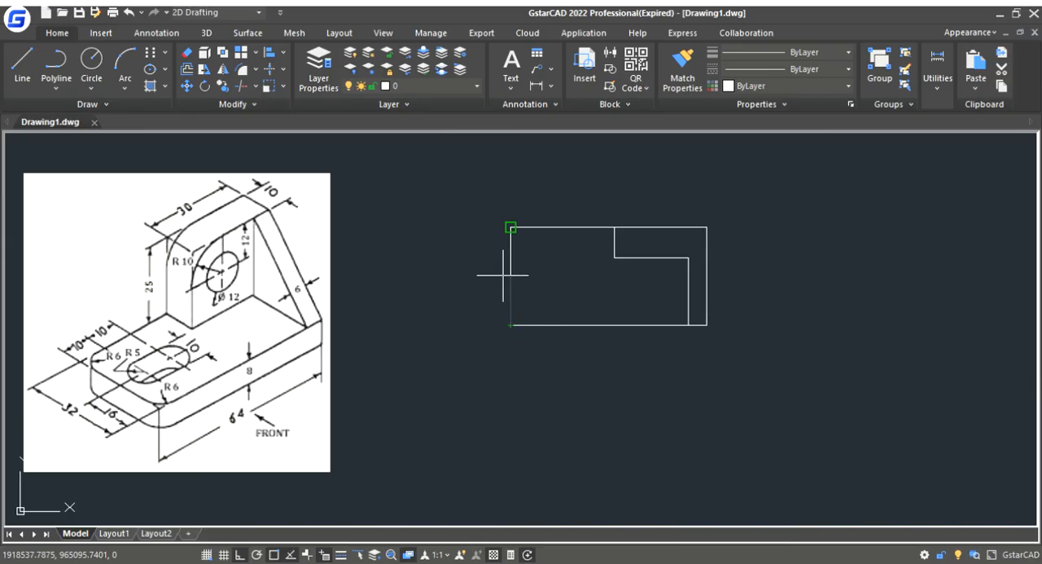
{"action": "scroll", "coordinate": [503, 216], "scroll_direction": "up", "scroll_amount": 2}
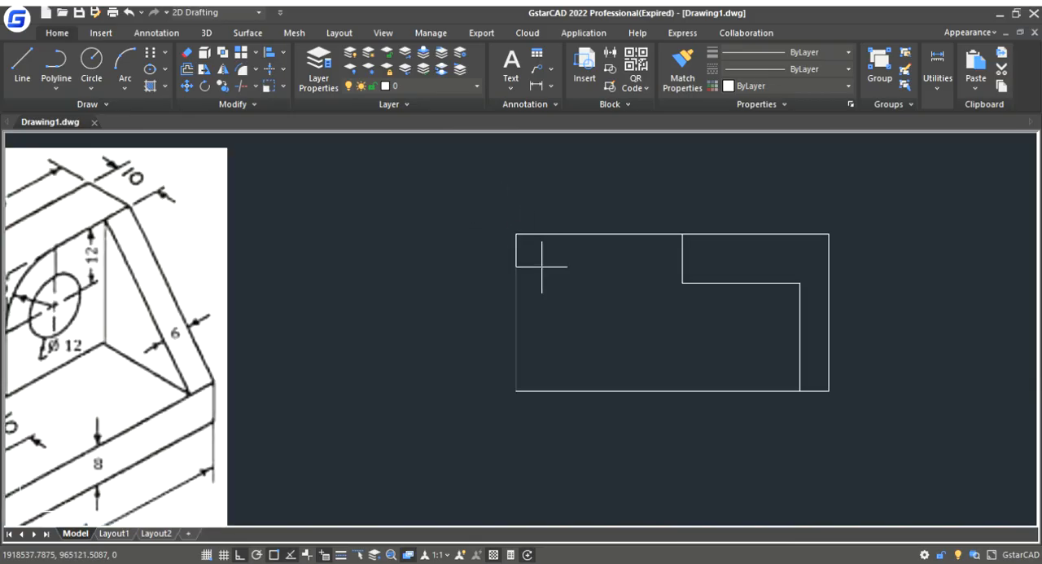
{"action": "scroll", "coordinate": [531, 313], "scroll_direction": "down", "scroll_amount": 2}
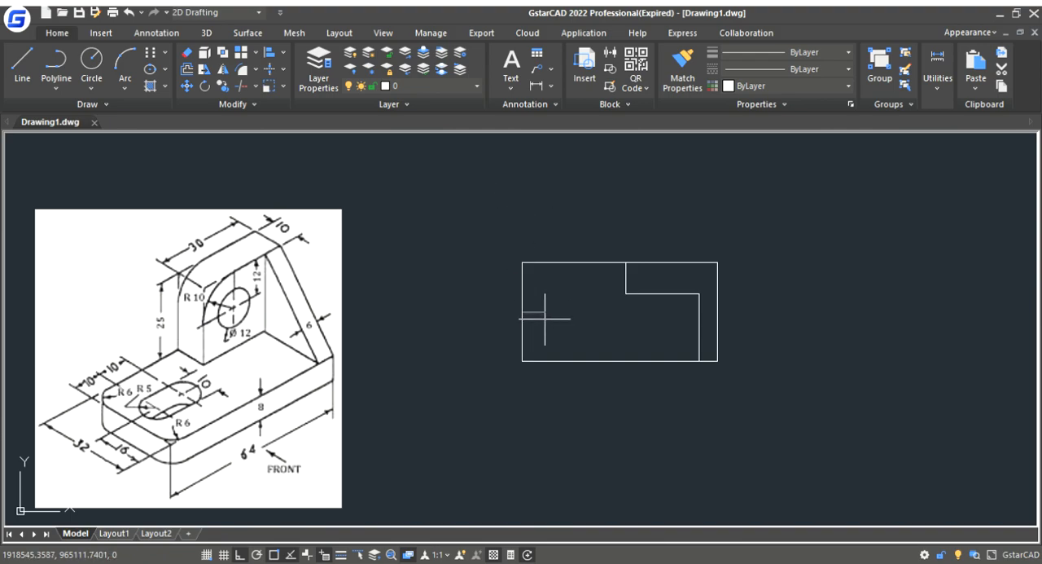
{"action": "left_click", "coordinate": [522, 311]}
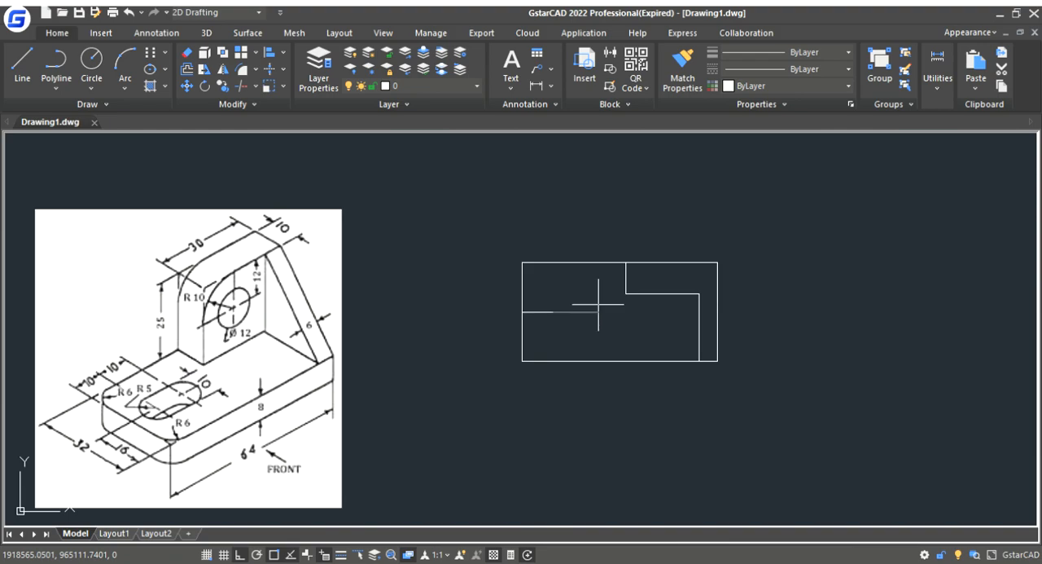
{"action": "left_click", "coordinate": [553, 281]}
{"action": "type", "text": "10"}
{"action": "key", "text": "Return"}
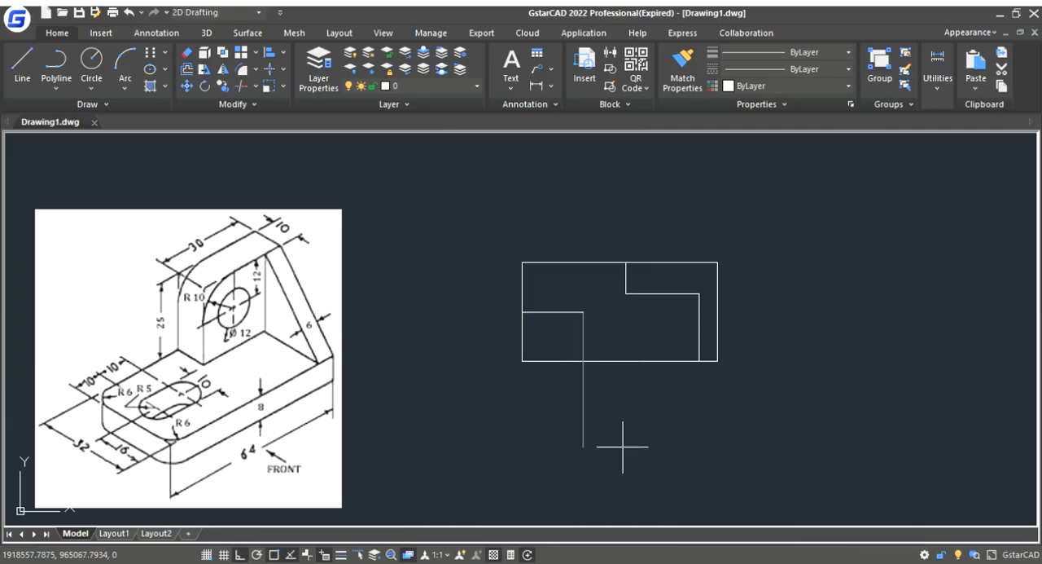
{"action": "key", "text": "Escape"}
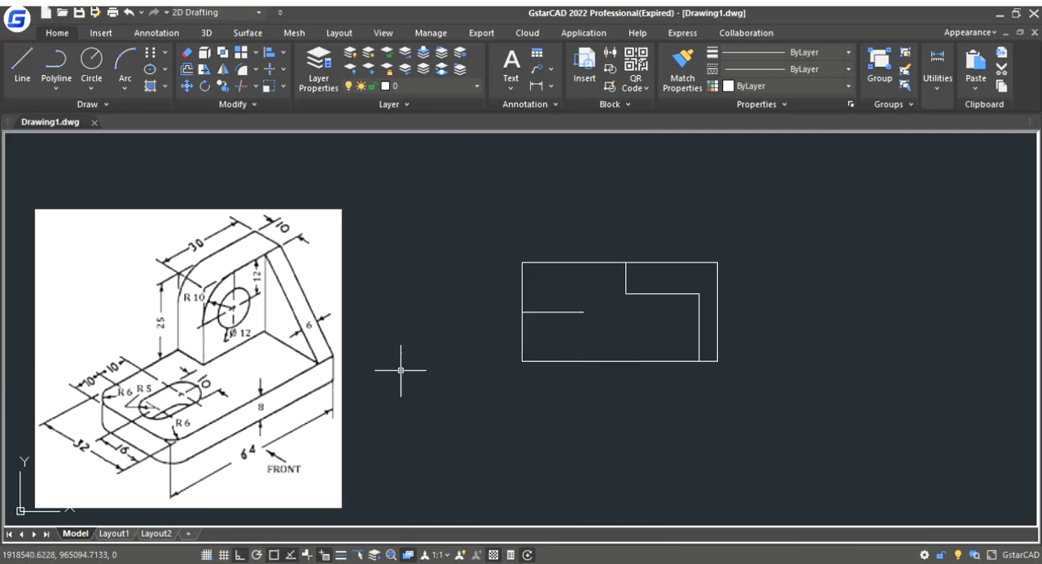
- Erase the construction lines at the left edge, keeping only the 10-long slot centre segment
{"action": "left_click", "coordinate": [532, 310]}
{"action": "key", "text": "Delete"}
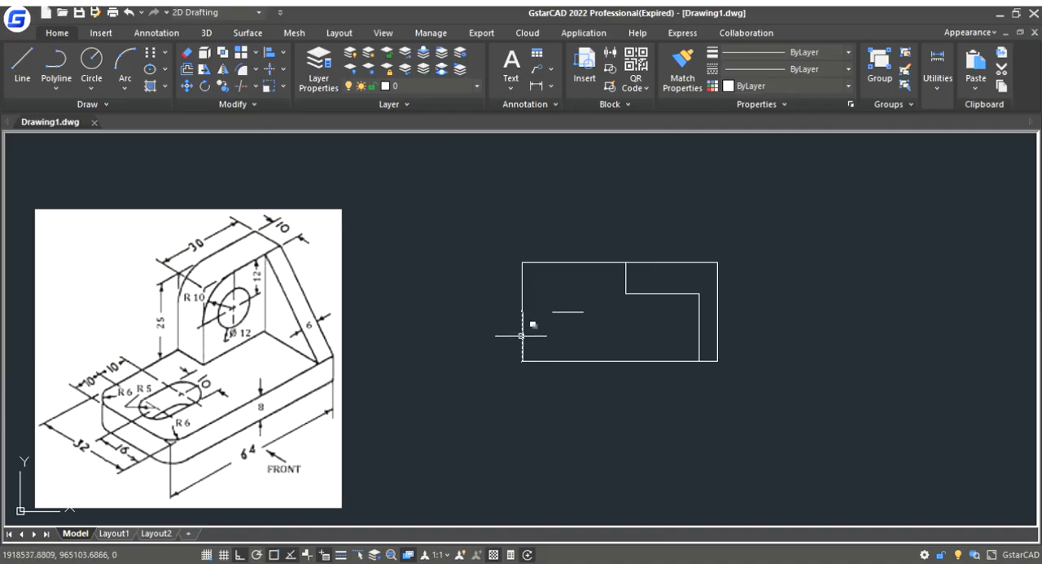
{"action": "left_click", "coordinate": [521, 334]}
{"action": "key", "text": "Escape"}
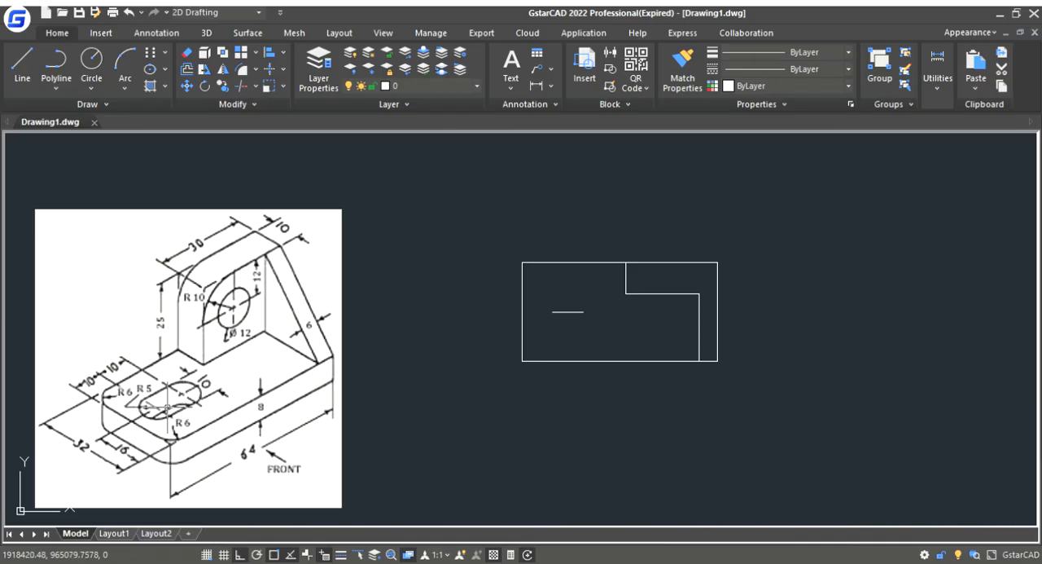
- Draw a circle of radius 5 centred on the left end of the slot centre segment
{"action": "left_click", "coordinate": [91, 63]}
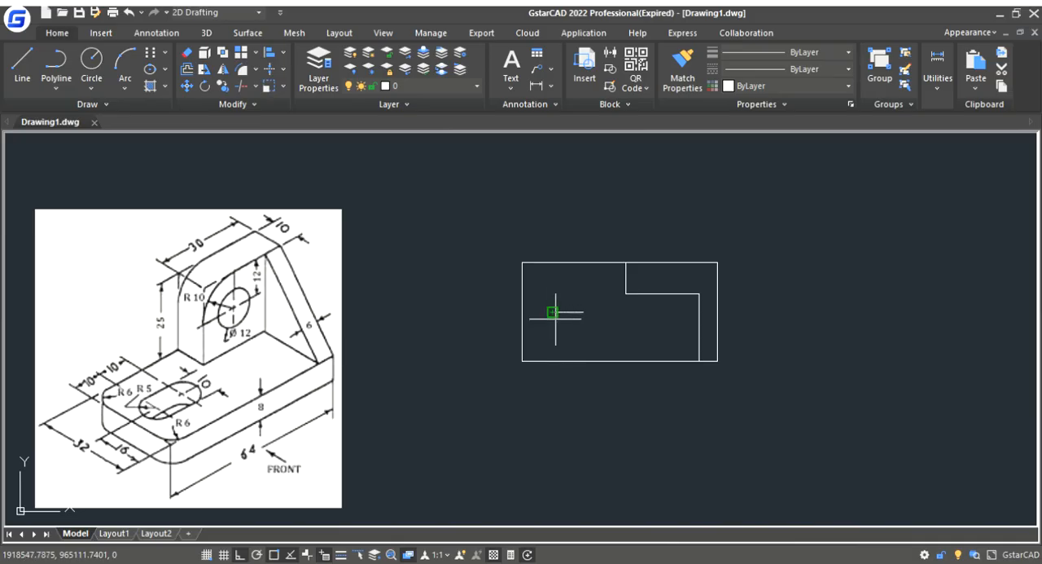
{"action": "scroll", "coordinate": [556, 318], "scroll_direction": "up", "scroll_amount": 4}
{"action": "scroll", "coordinate": [556, 318], "scroll_direction": "down", "scroll_amount": 2}
{"action": "scroll", "coordinate": [615, 305], "scroll_direction": "down", "scroll_amount": 2}
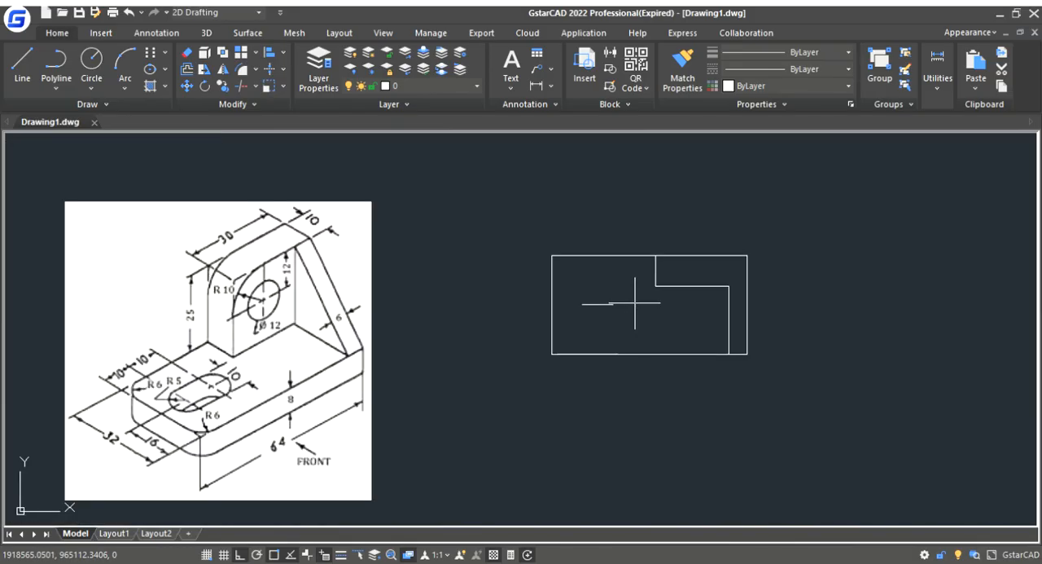
{"action": "left_click", "coordinate": [583, 304]}
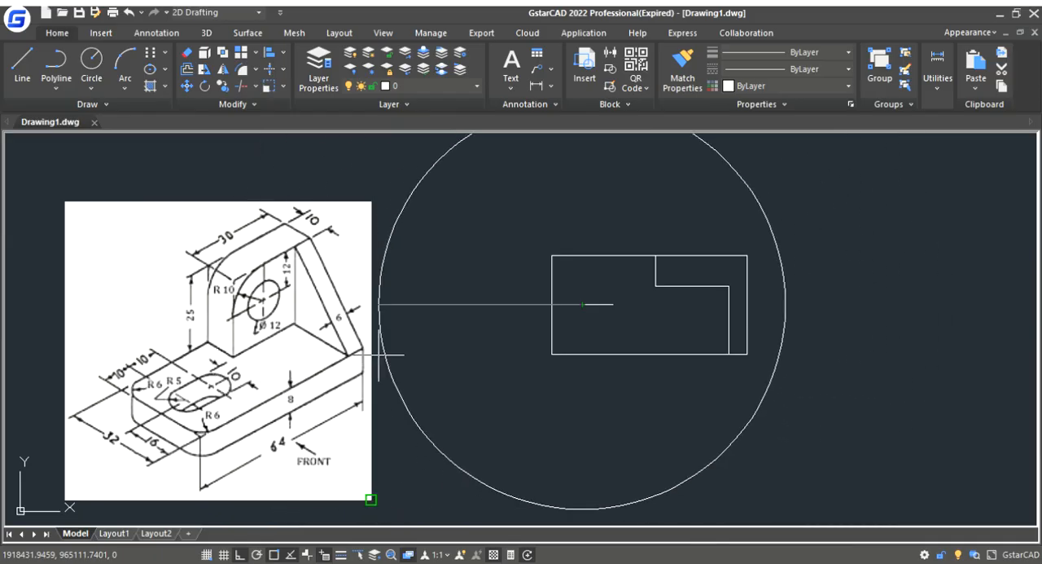
- Copy the circle from its centre to the right end of the slot centre segment
{"action": "scroll", "coordinate": [614, 311], "scroll_direction": "up", "scroll_amount": 2}
{"action": "scroll", "coordinate": [613, 308], "scroll_direction": "up", "scroll_amount": 2}
{"action": "left_click", "coordinate": [614, 307]}
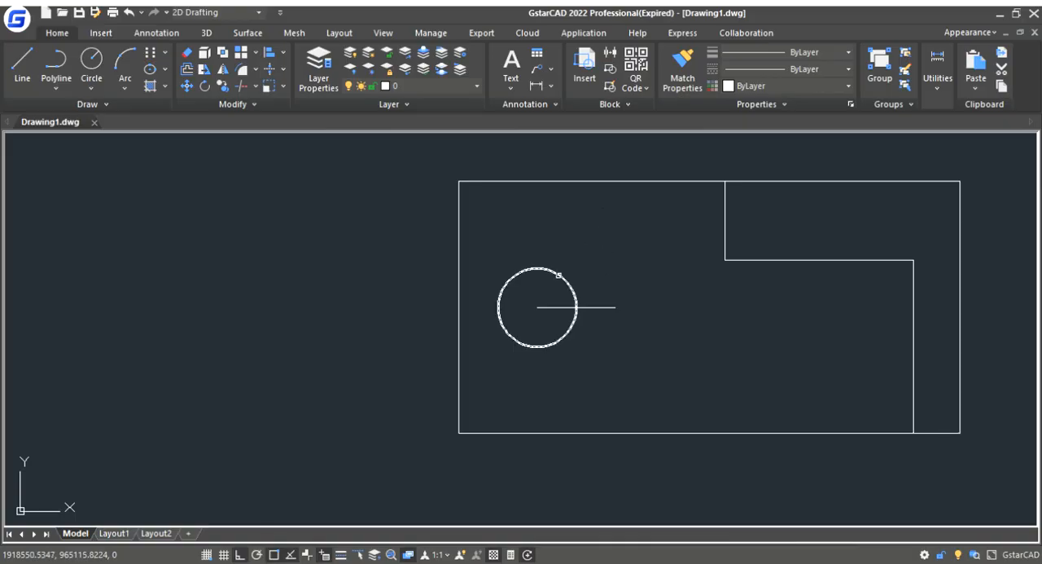
{"action": "left_click", "coordinate": [558, 276]}
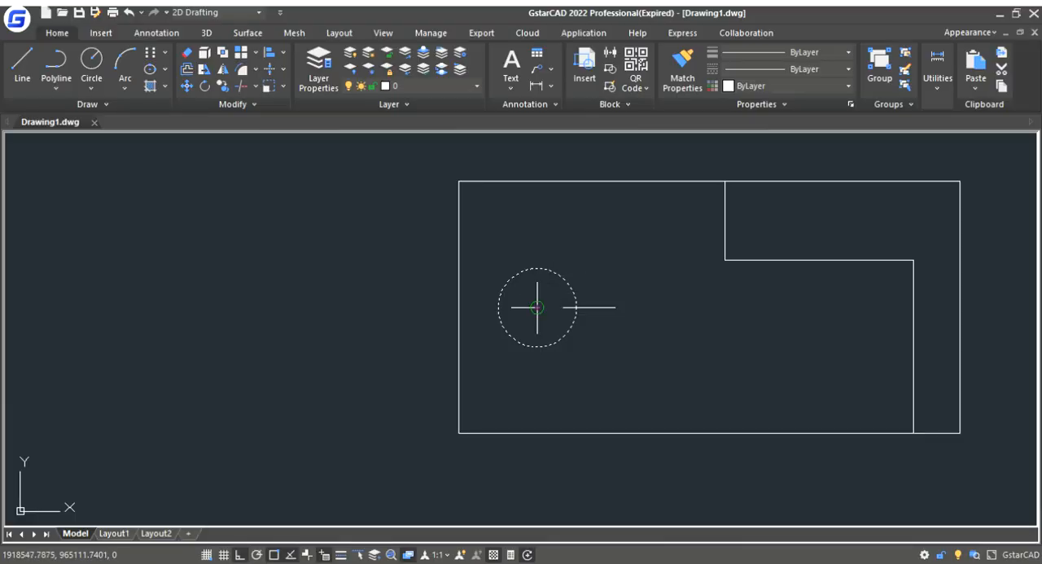
{"action": "left_click", "coordinate": [538, 307]}
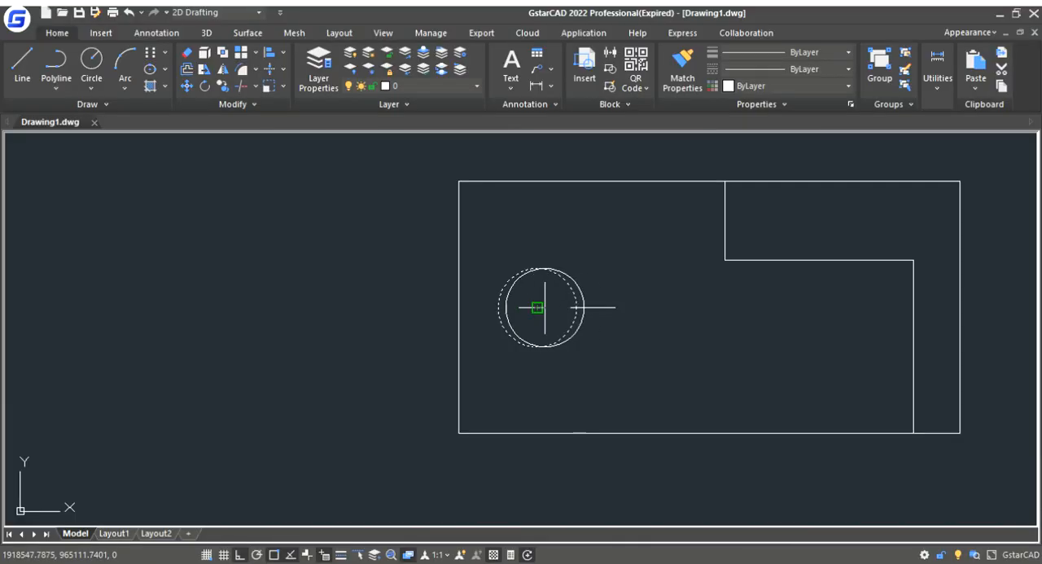
{"action": "left_click", "coordinate": [615, 307]}
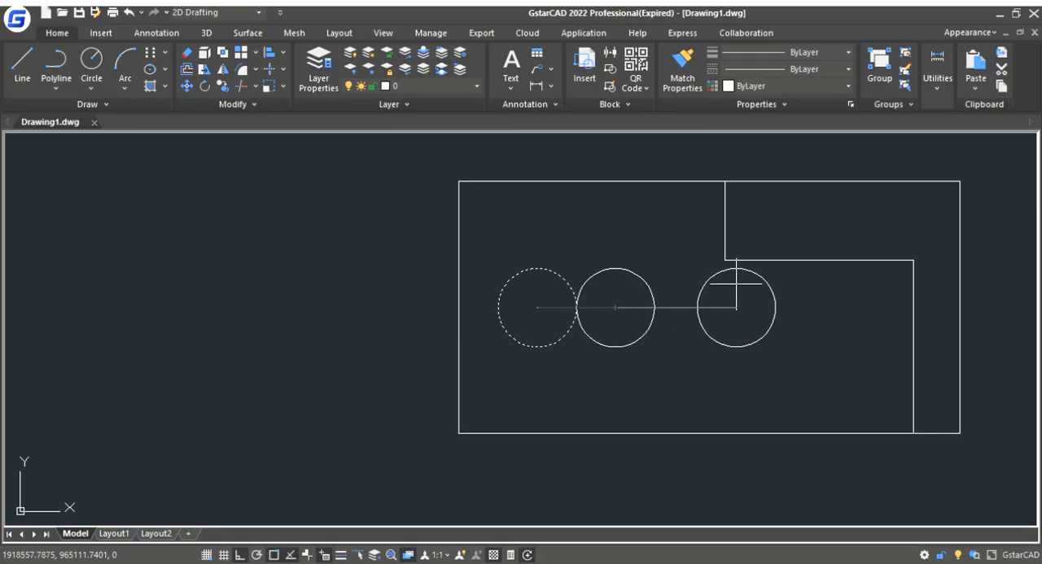
{"action": "key", "text": "Escape"}
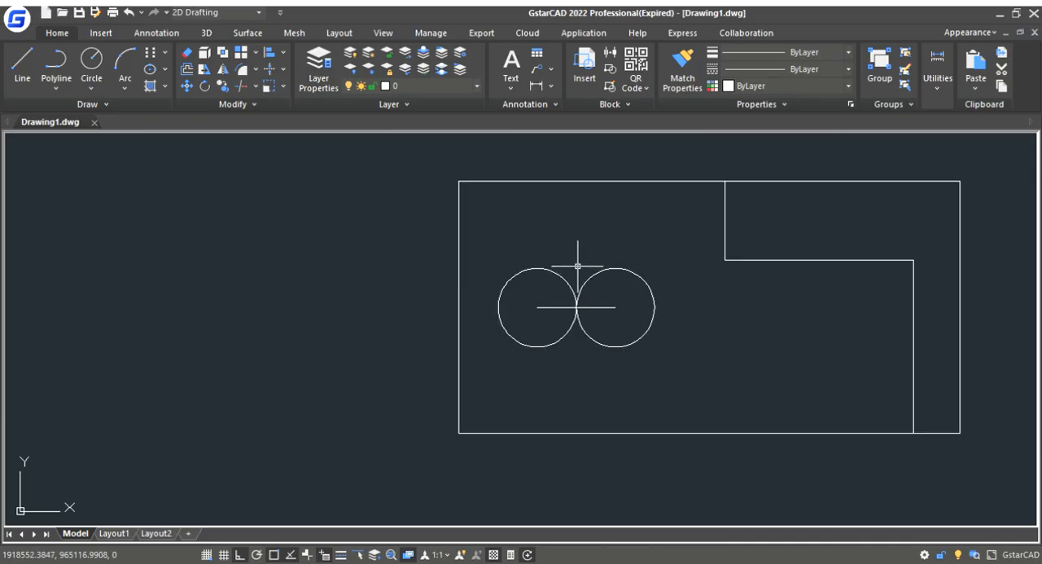
- Draw a vertical line from the right circle's centre to its topmost point and delete the stray diagonal line
{"action": "left_click", "coordinate": [27, 63]}
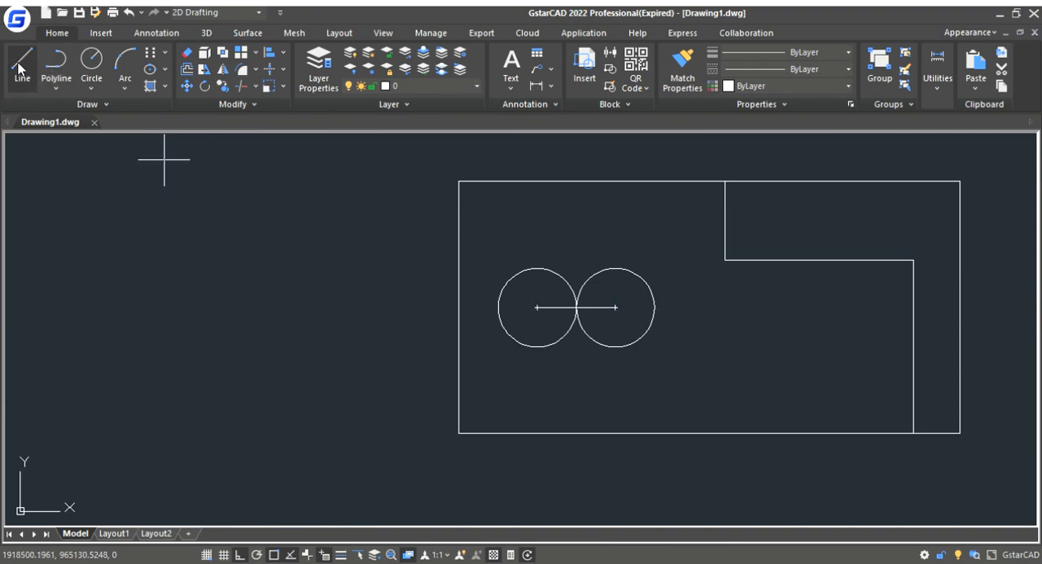
{"action": "left_click", "coordinate": [615, 307]}
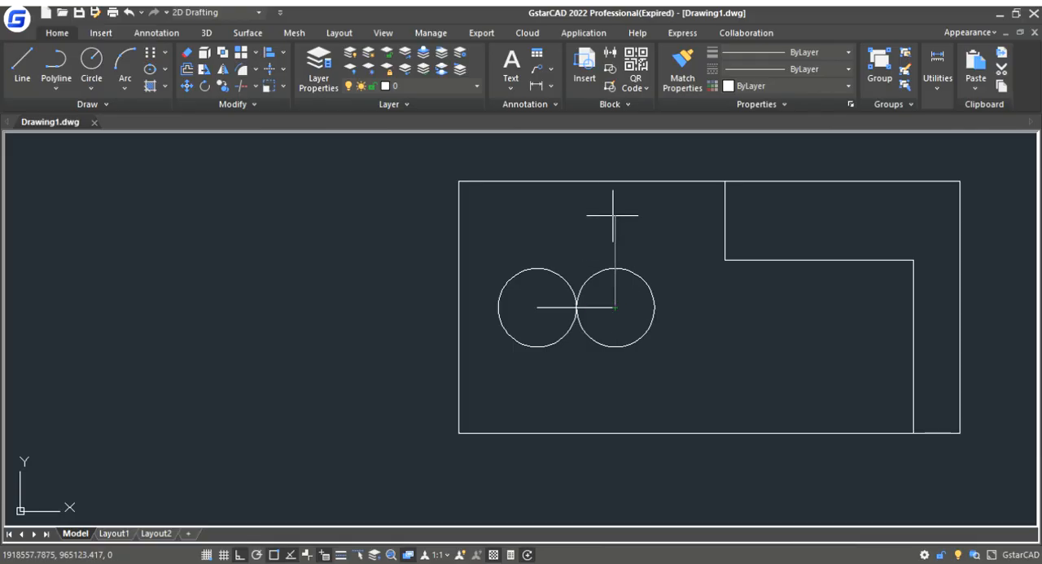
{"action": "left_click", "coordinate": [613, 216]}
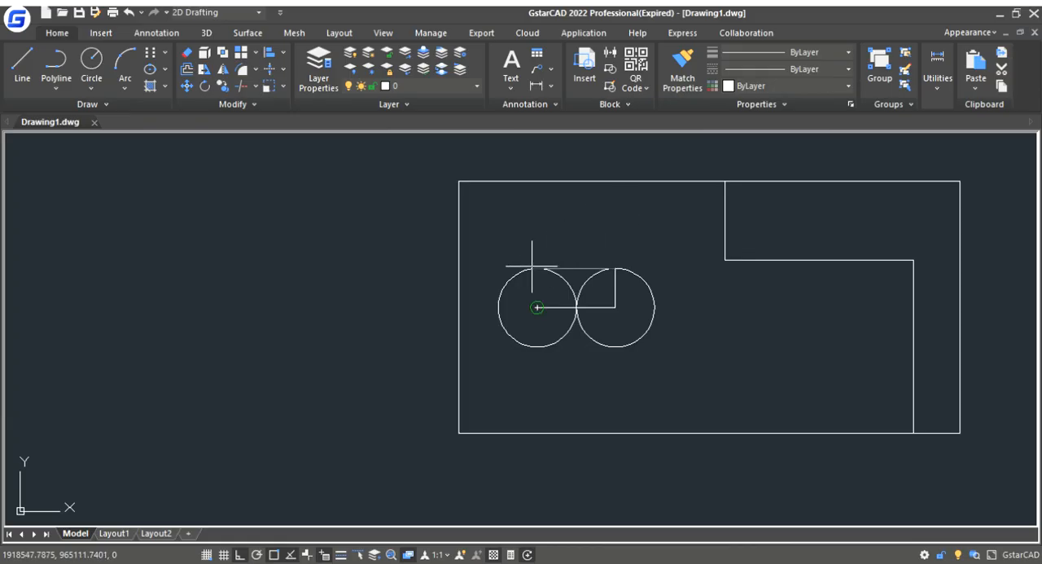
{"action": "key", "text": "Return"}
{"action": "key", "text": "Escape"}
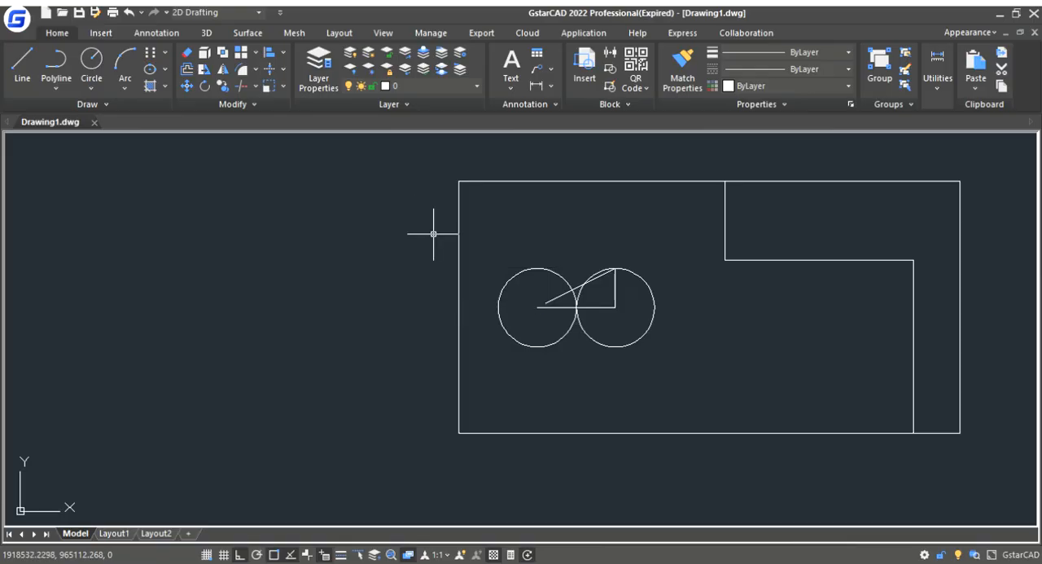
{"action": "left_click", "coordinate": [603, 278]}
{"action": "key", "text": "Delete"}
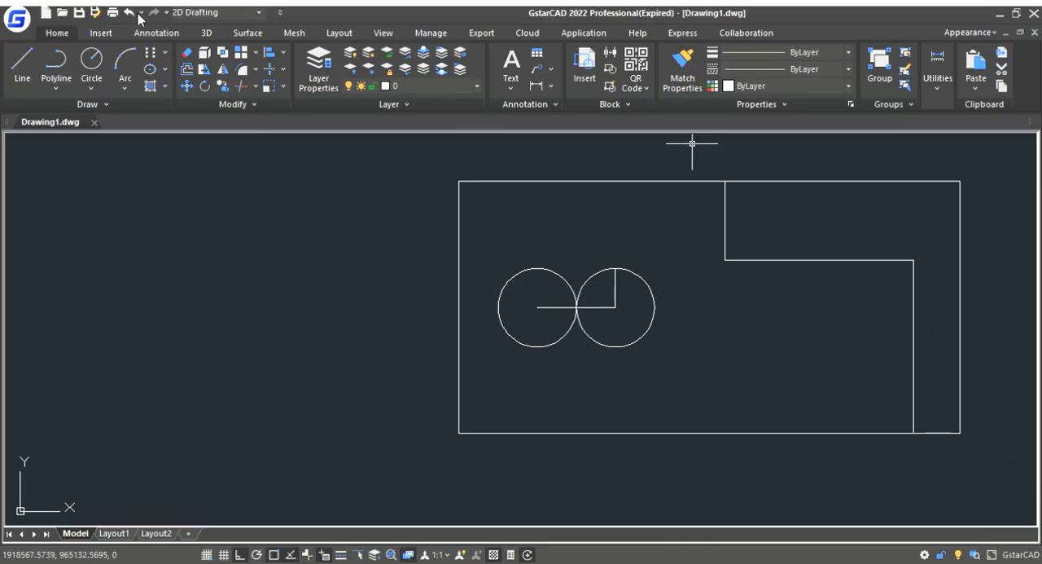
- Draw a line from the left circle's centre 5 units up and continue it horizontally to the right circle's topmost point
{"action": "left_click", "coordinate": [19, 67]}
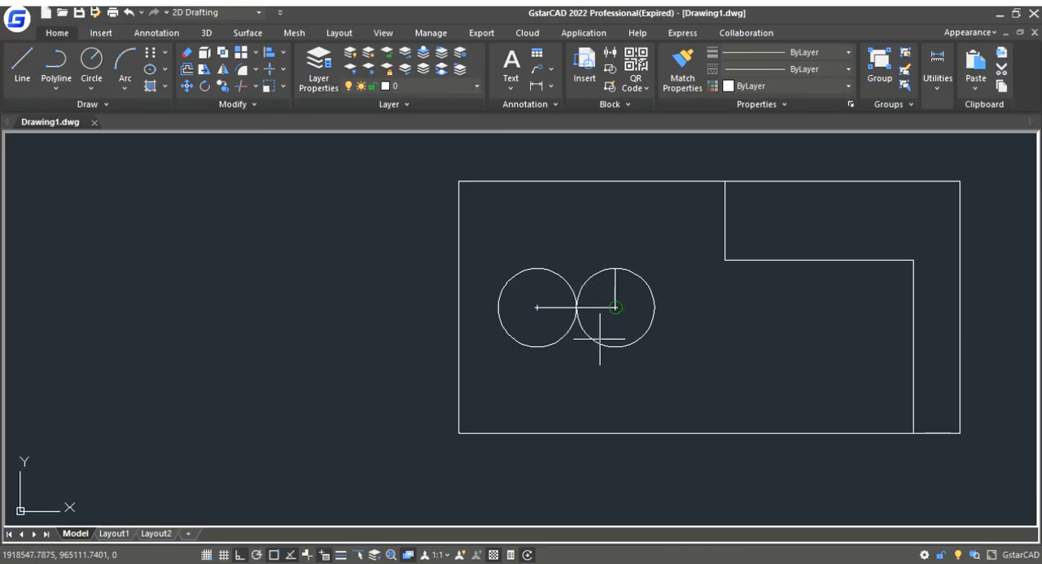
{"action": "left_click", "coordinate": [538, 307]}
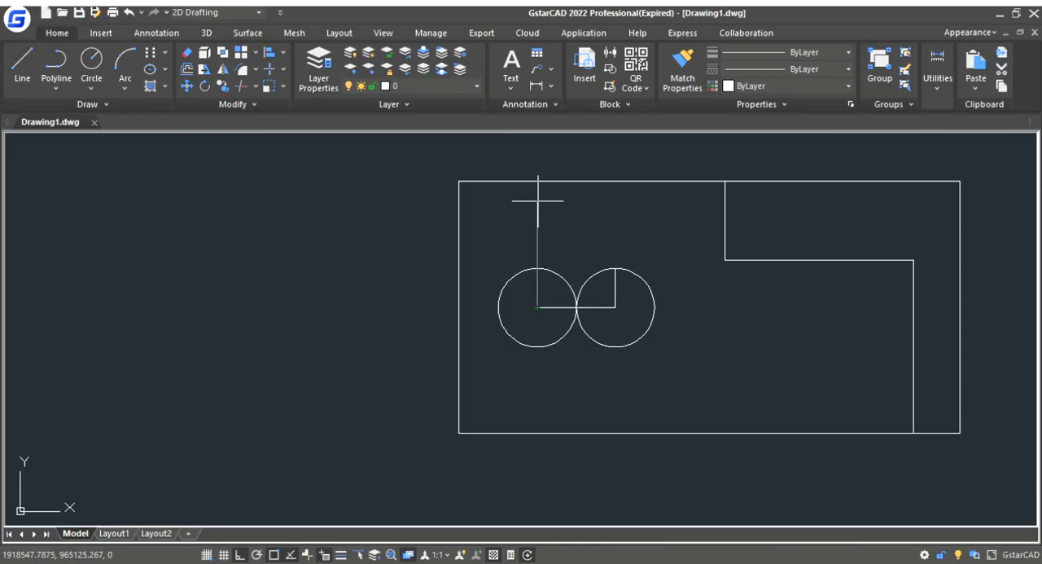
{"action": "type", "text": "5"}
{"action": "key", "text": "Return"}
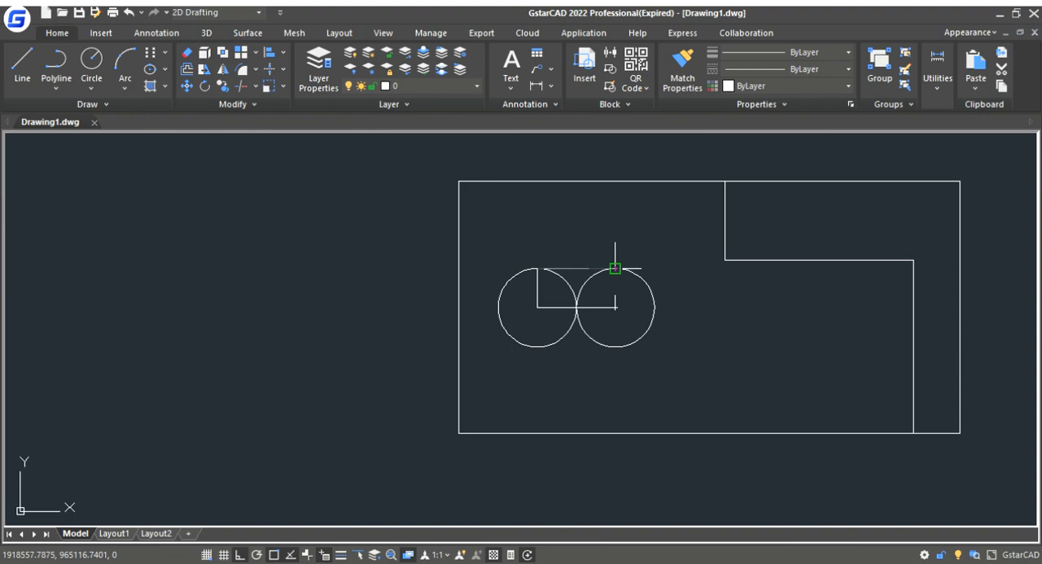
{"action": "left_click", "coordinate": [615, 268]}
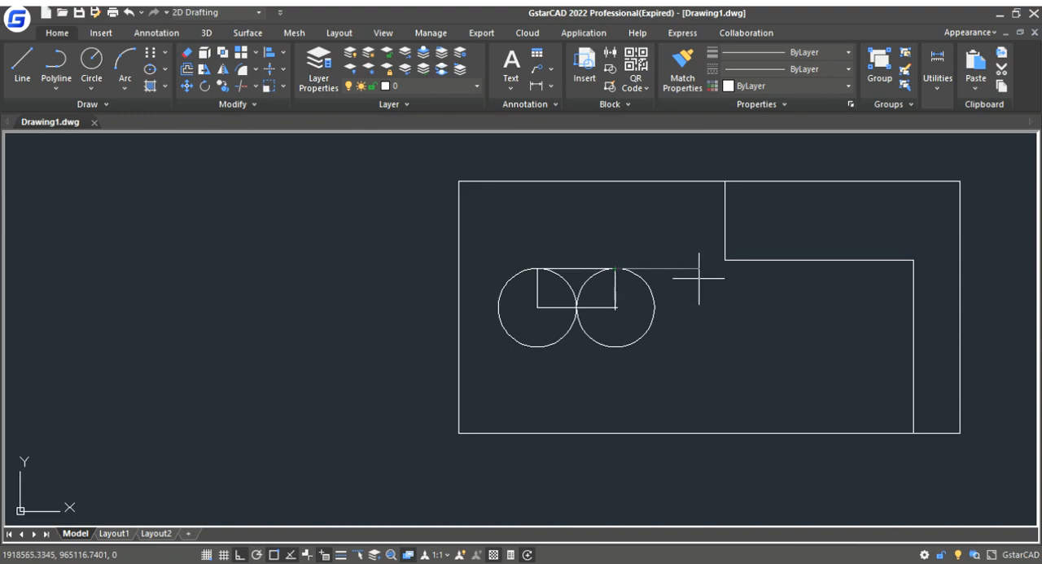
{"action": "key", "text": "Return"}
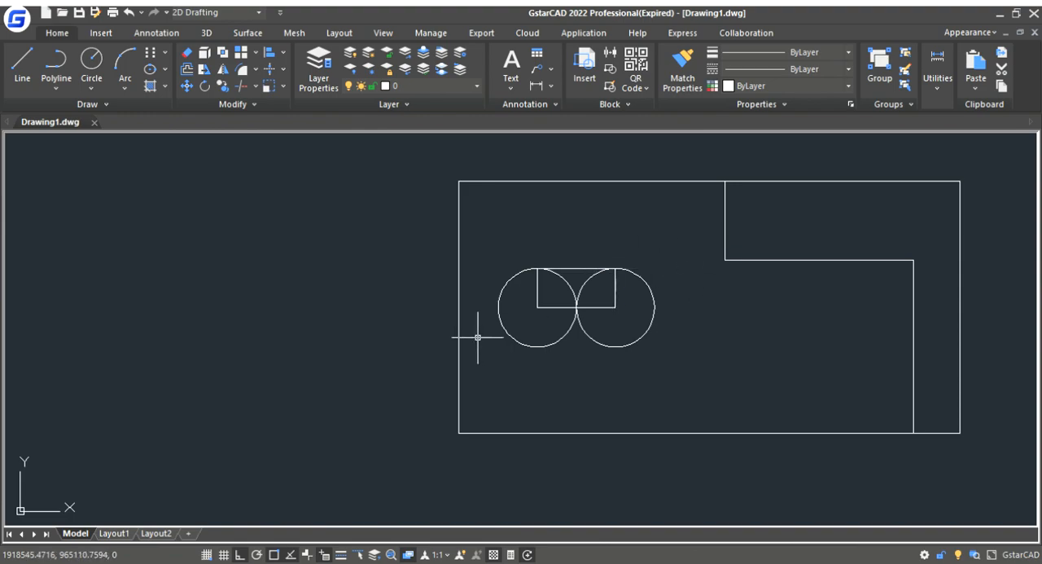
- Delete the two vertical construction lines between the circle centres and the top tangent line
{"action": "left_click", "coordinate": [538, 290]}
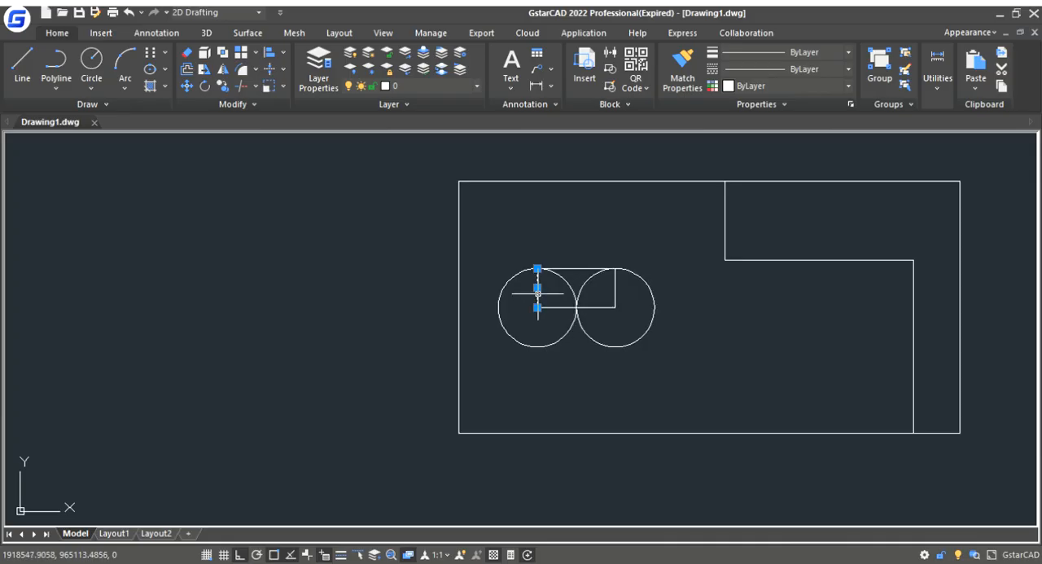
{"action": "left_click", "coordinate": [616, 287]}
{"action": "key", "text": "Delete"}
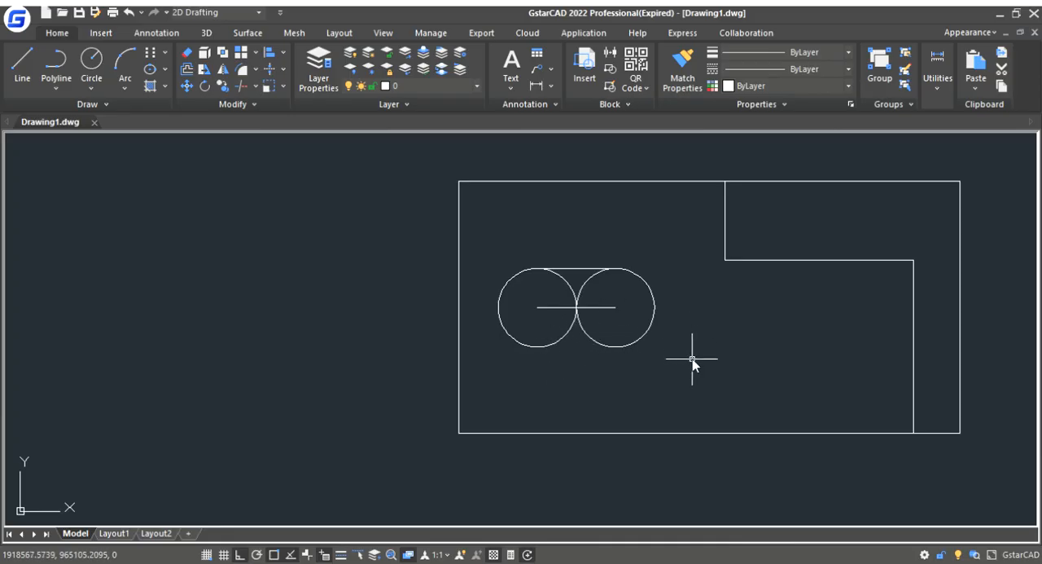
- Mirror the slot's top tangent line about the horizontal centre segment, keeping the original line
{"action": "key", "text": "Return"}
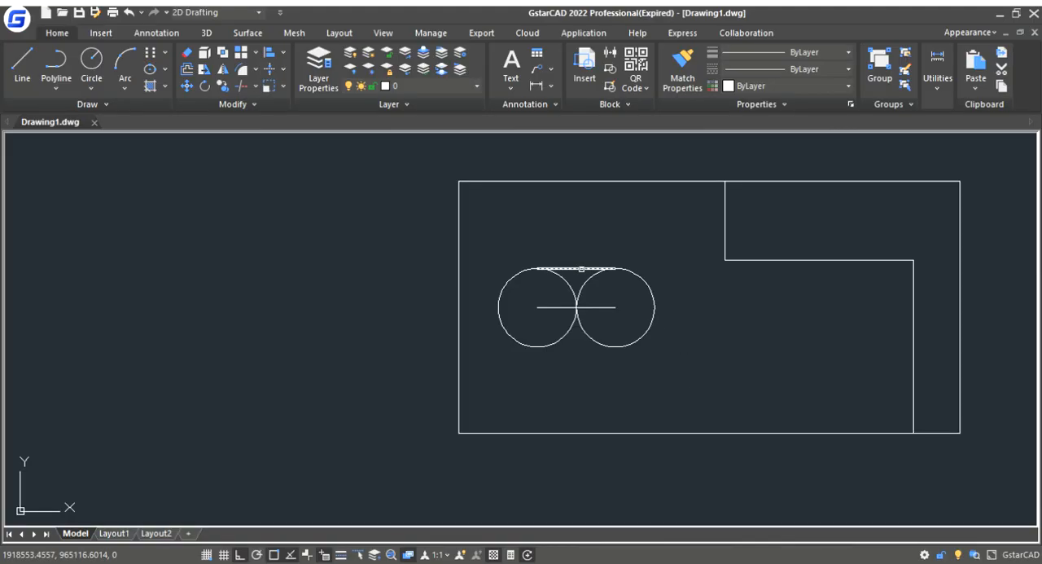
{"action": "left_click", "coordinate": [581, 267]}
{"action": "key", "text": "Return"}
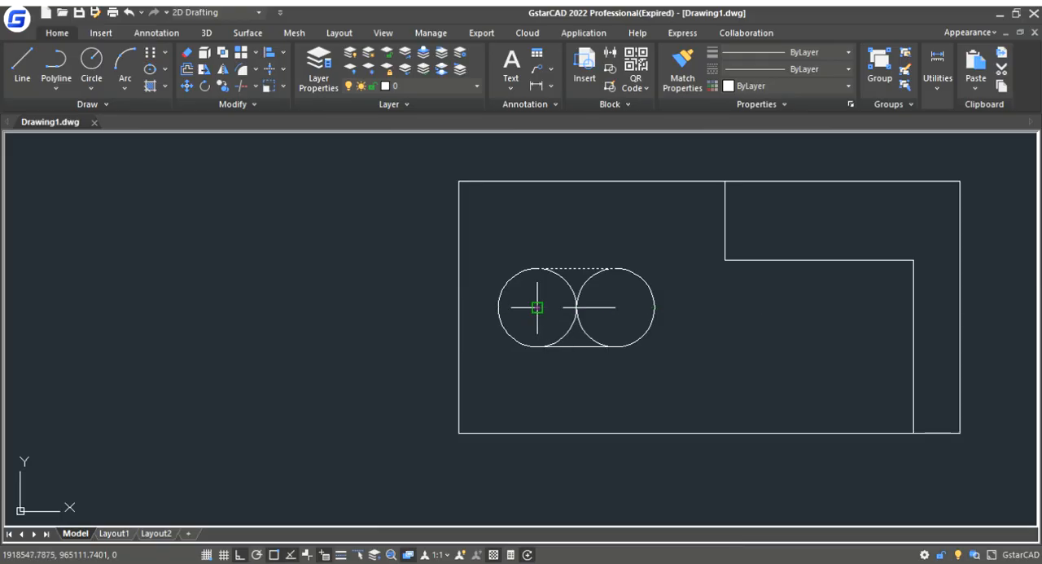
{"action": "left_click", "coordinate": [615, 307]}
{"action": "key", "text": "Return"}
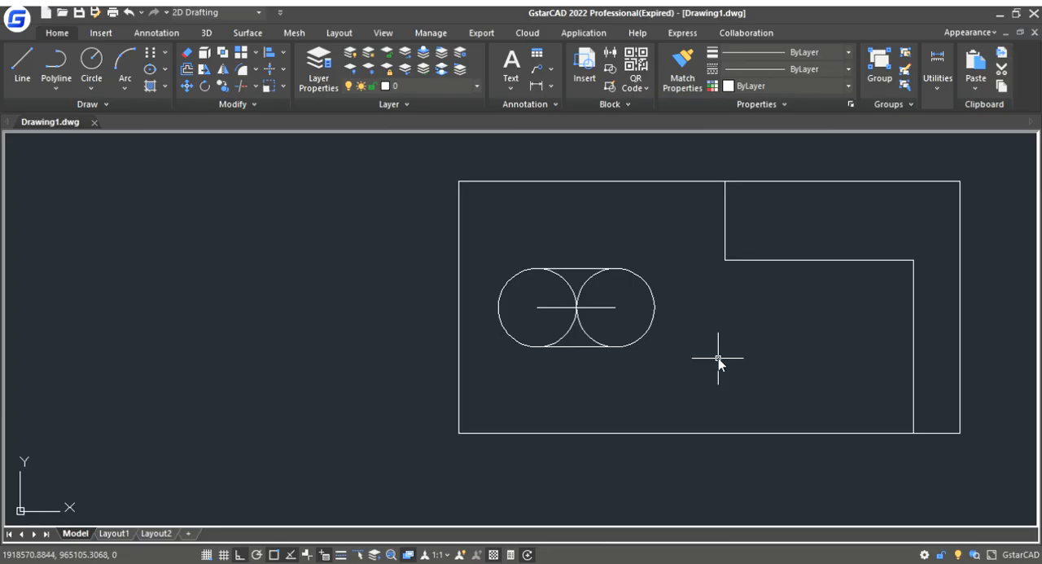
- Trim the inner halves of both circles to form the slot outline and delete its centre segment
{"action": "key", "text": "Return"}
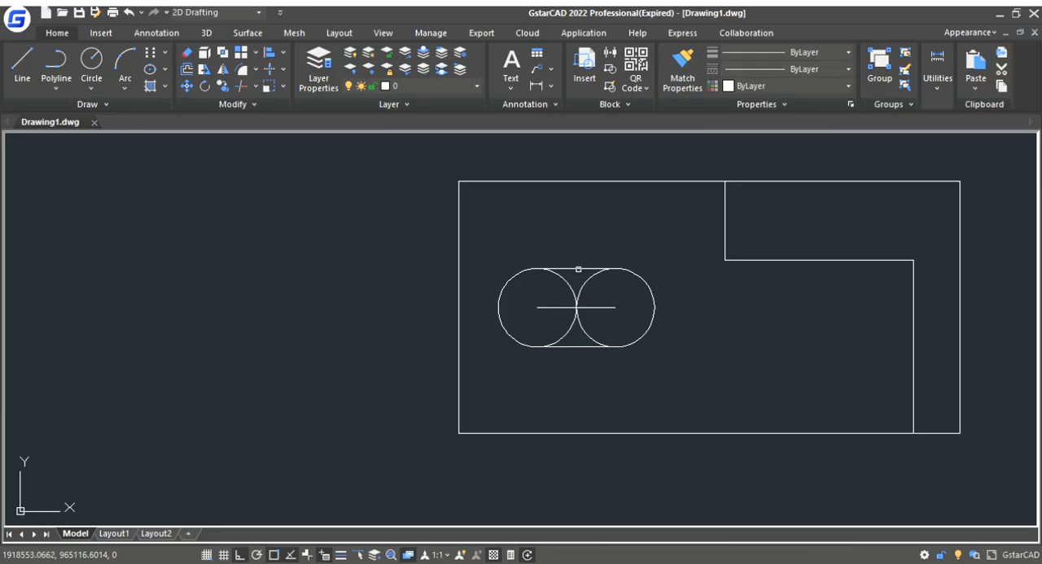
{"action": "left_click", "coordinate": [473, 239]}
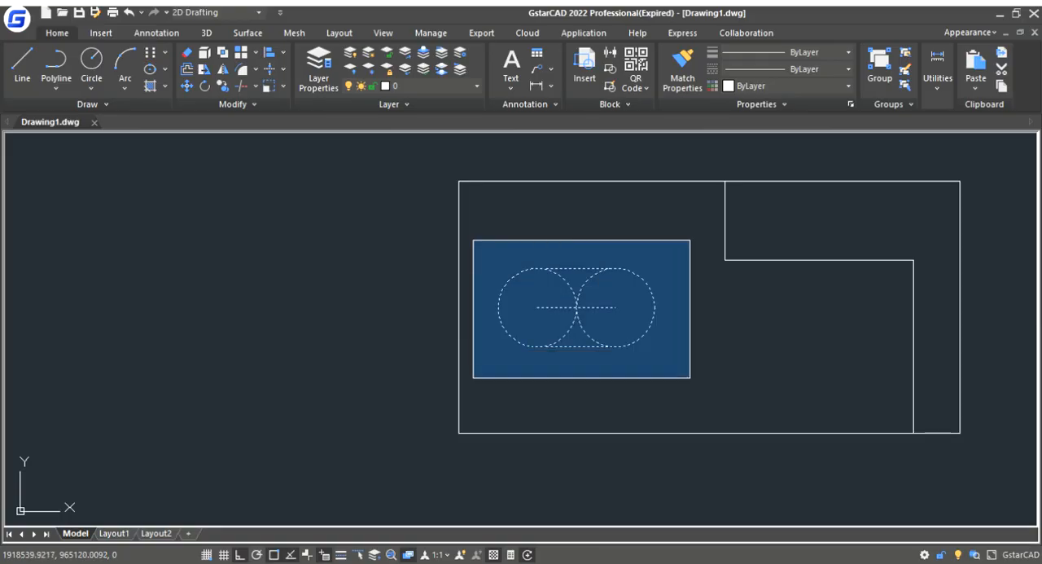
{"action": "left_click", "coordinate": [705, 386]}
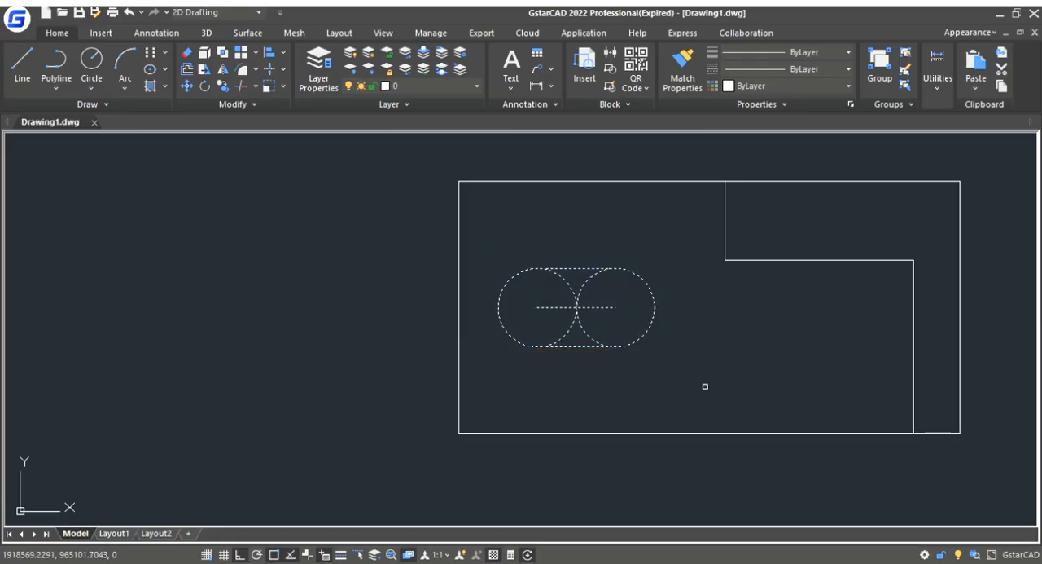
{"action": "left_click", "coordinate": [572, 286]}
{"action": "left_click", "coordinate": [580, 329]}
{"action": "left_click", "coordinate": [579, 291]}
{"action": "key", "text": "Escape"}
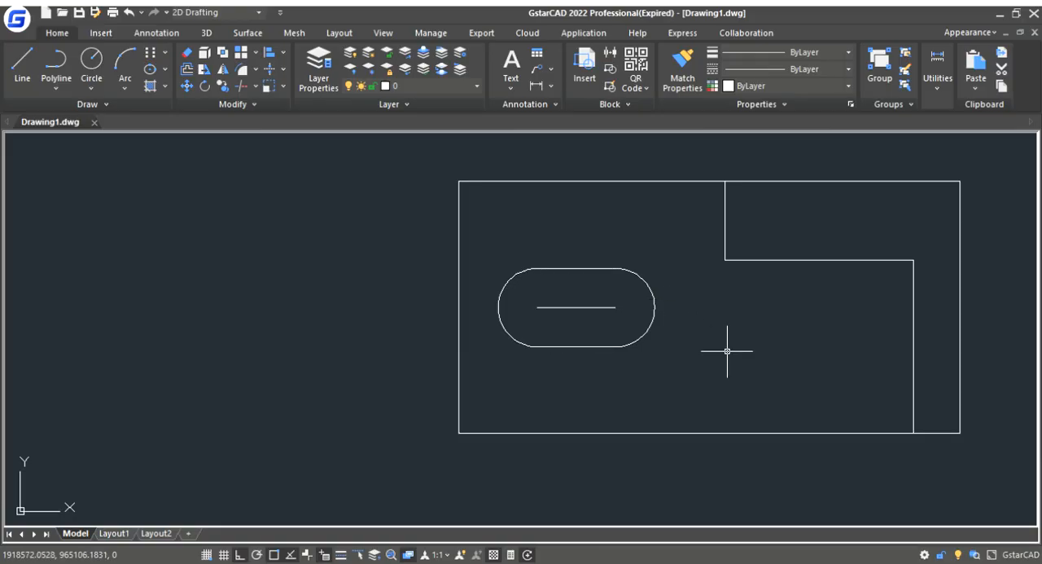
{"action": "left_click", "coordinate": [588, 307]}
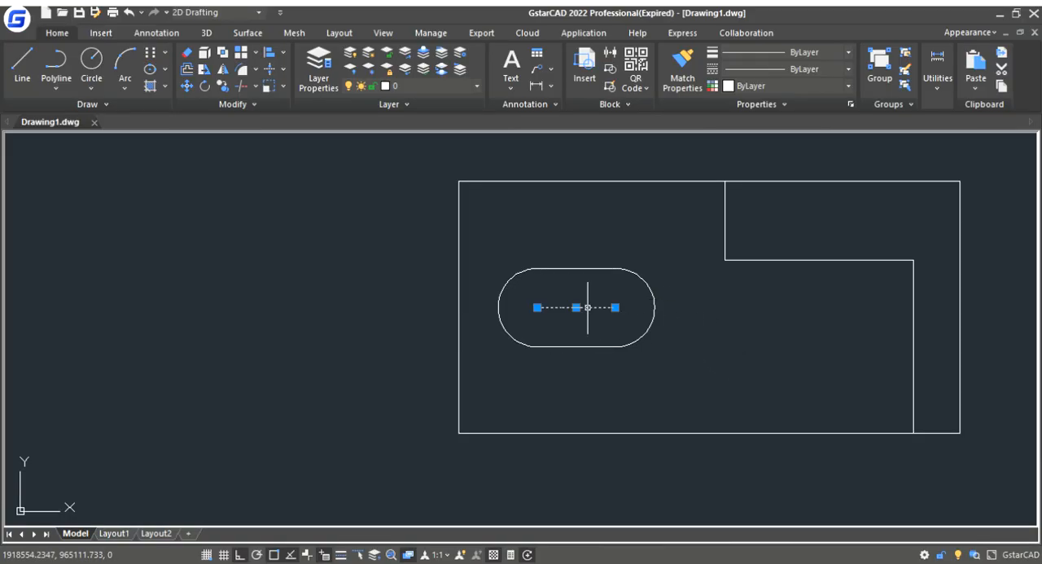
{"action": "key", "text": "Delete"}
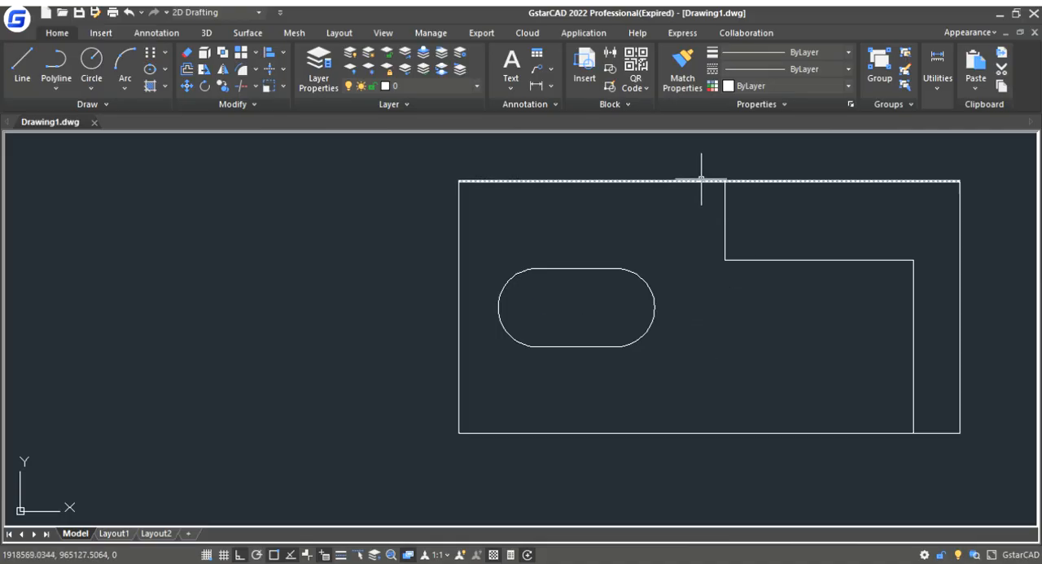
- Switch the model view to SW Isometric and frame the bracket's top-view outline
{"action": "scroll", "coordinate": [705, 181], "scroll_direction": "down", "scroll_amount": 2}
{"action": "scroll", "coordinate": [672, 270], "scroll_direction": "down", "scroll_amount": 2}
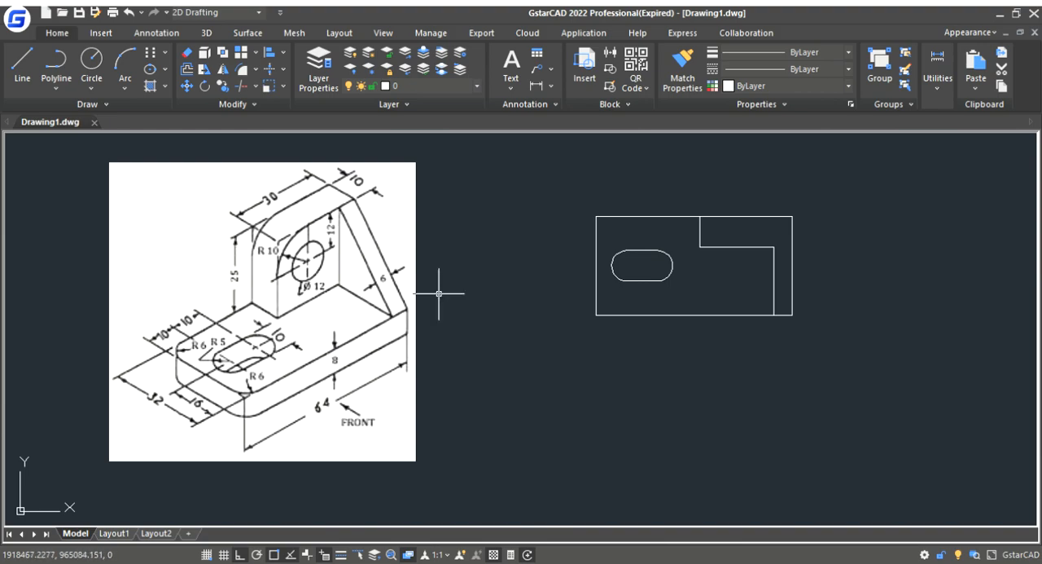
{"action": "left_click", "coordinate": [384, 33]}
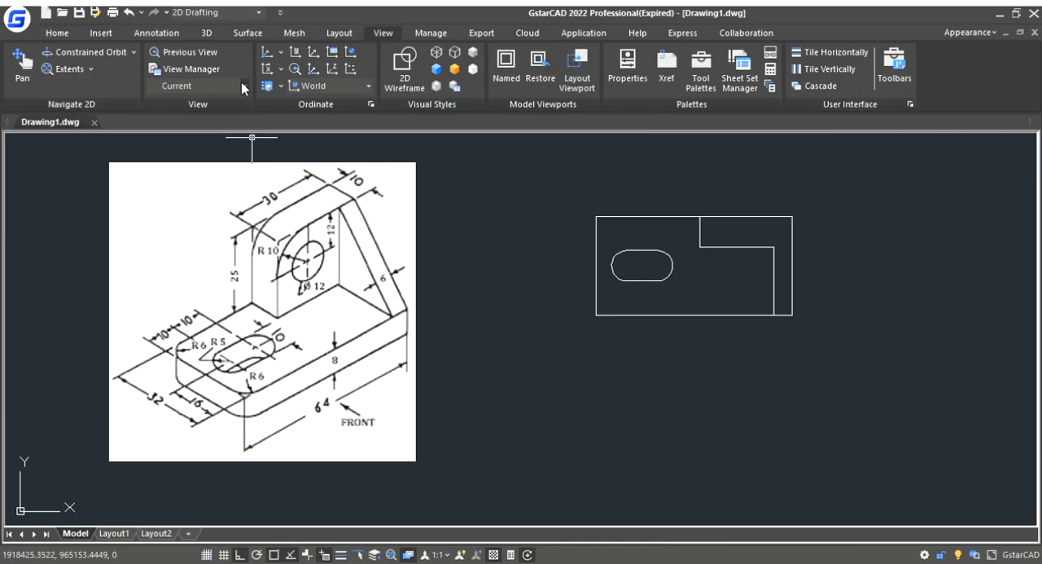
{"action": "left_click", "coordinate": [204, 225]}
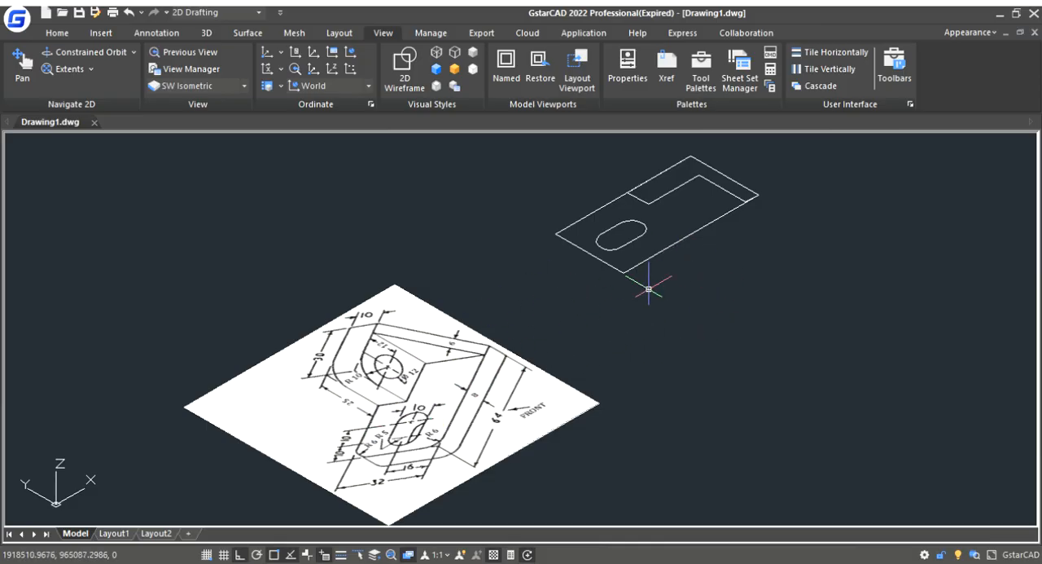
{"action": "scroll", "coordinate": [562, 309], "scroll_direction": "down", "scroll_amount": 2}
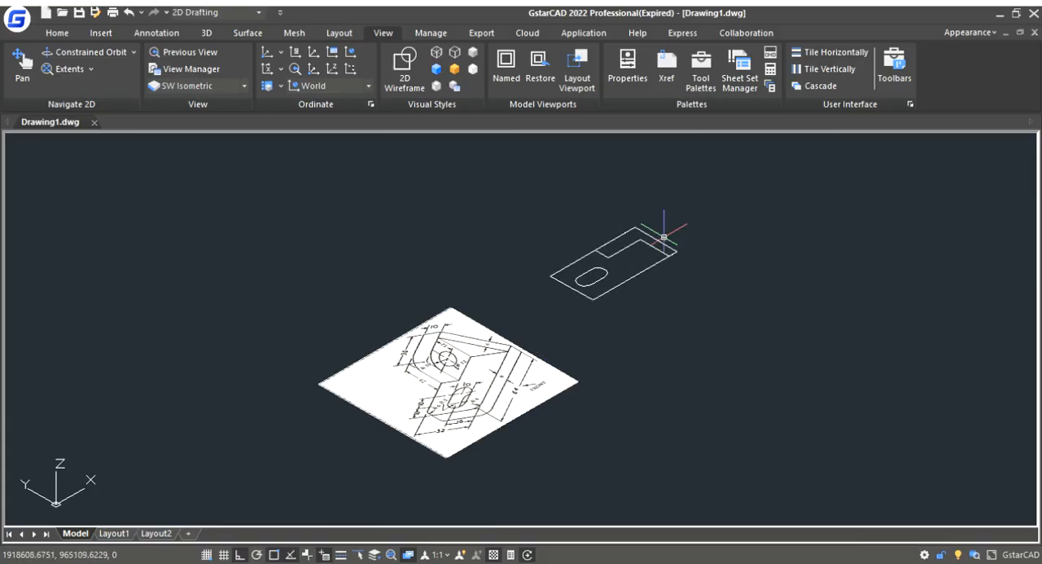
{"action": "scroll", "coordinate": [617, 255], "scroll_direction": "up", "scroll_amount": 4}
{"action": "scroll", "coordinate": [668, 162], "scroll_direction": "up", "scroll_amount": 2}
{"action": "scroll", "coordinate": [668, 163], "scroll_direction": "down", "scroll_amount": 2}
{"action": "scroll", "coordinate": [736, 154], "scroll_direction": "up", "scroll_amount": 1}
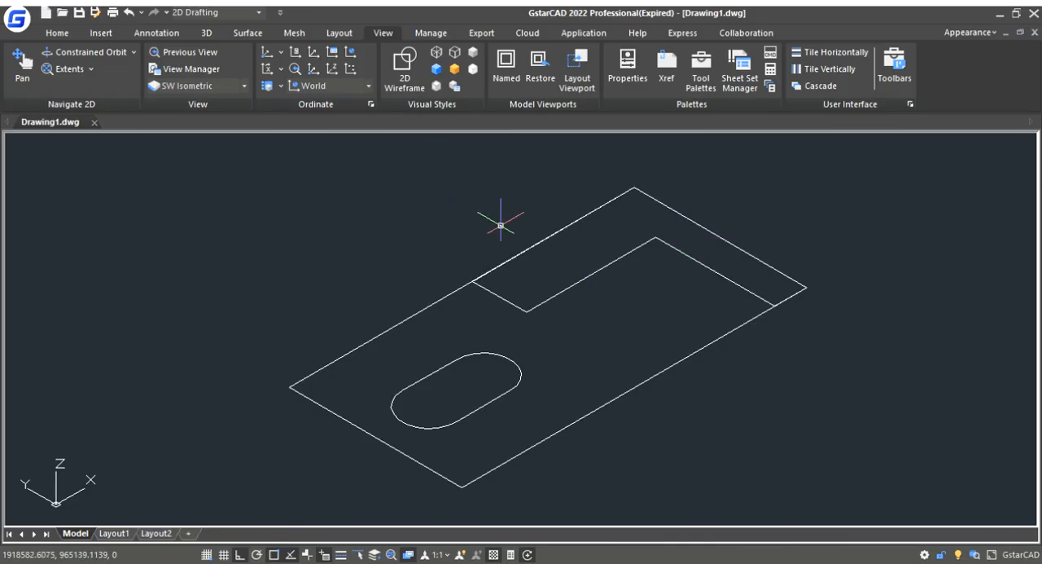
{"action": "scroll", "coordinate": [537, 281], "scroll_direction": "down", "scroll_amount": 2}
{"action": "scroll", "coordinate": [659, 261], "scroll_direction": "up", "scroll_amount": 2}
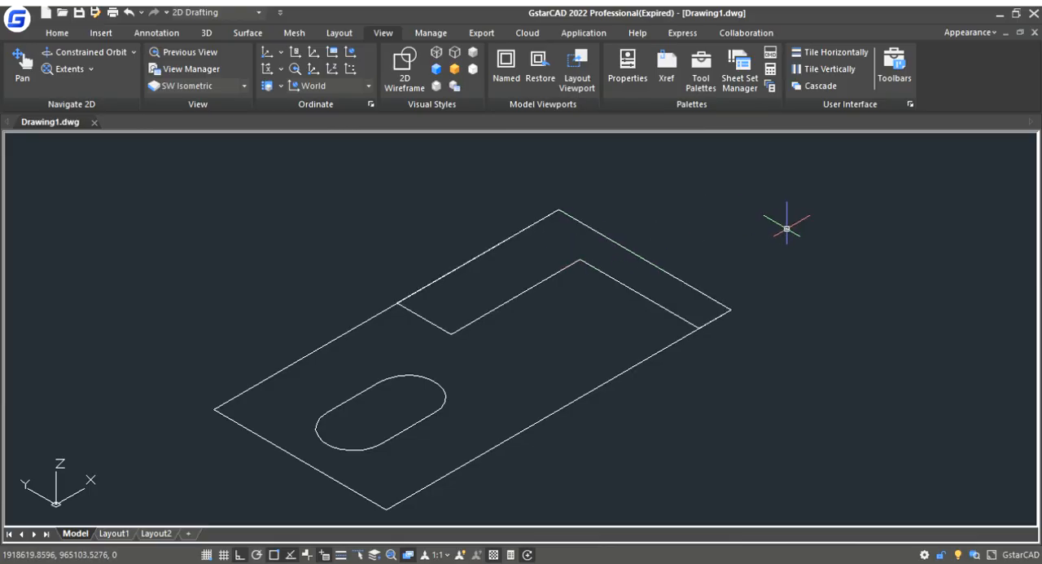
- Extrude the closed L-shaped profile of the upright and rib upward by 25
{"action": "left_click", "coordinate": [208, 33]}
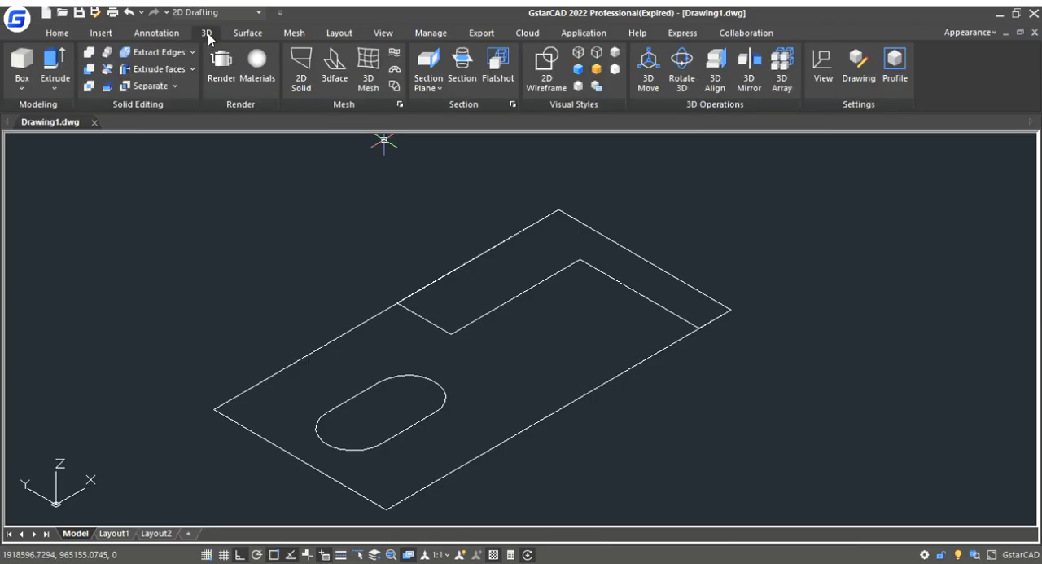
{"action": "left_click", "coordinate": [50, 61]}
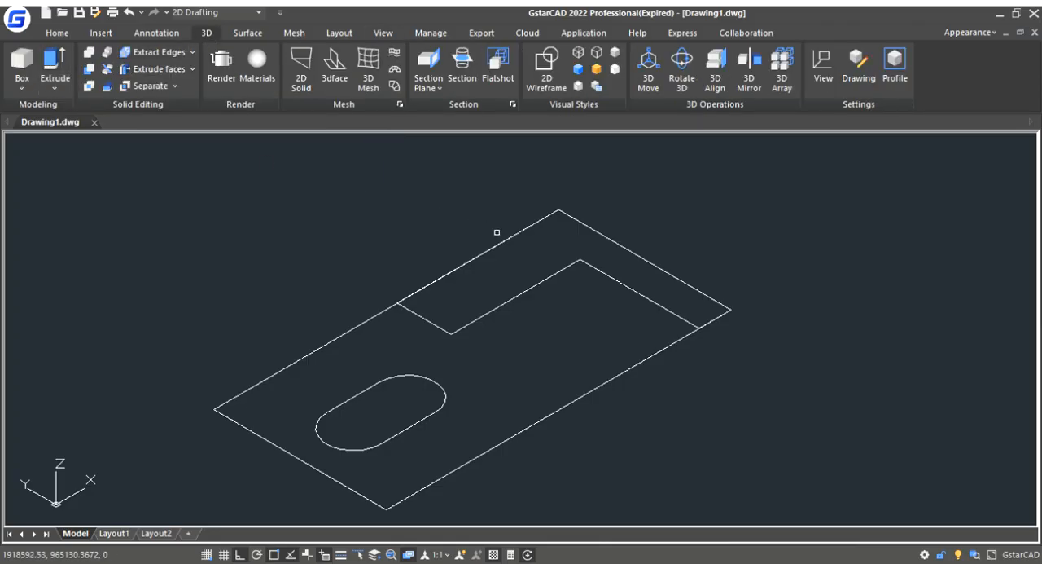
{"action": "left_click", "coordinate": [543, 281]}
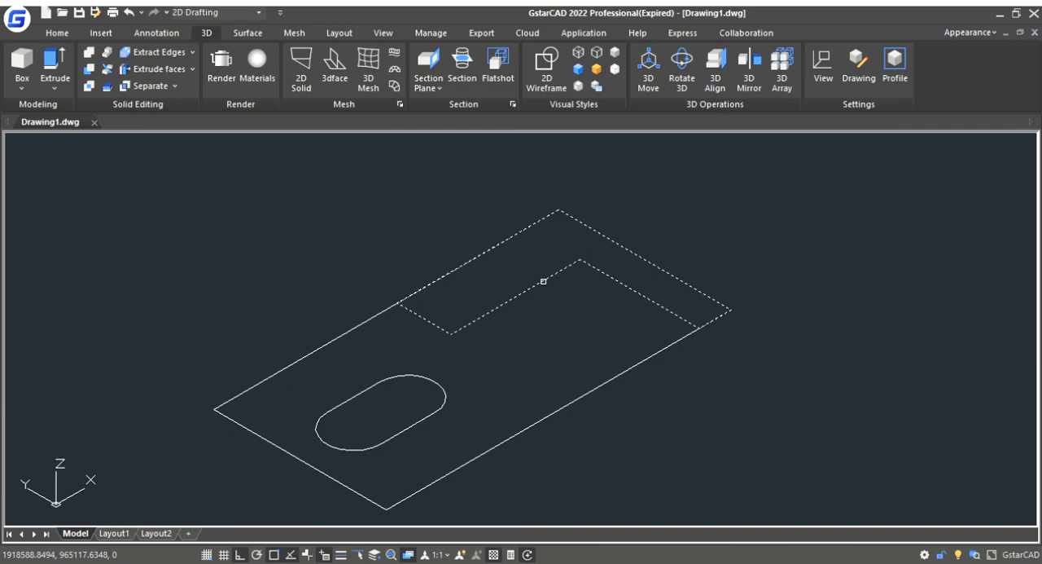
{"action": "key", "text": "Return"}
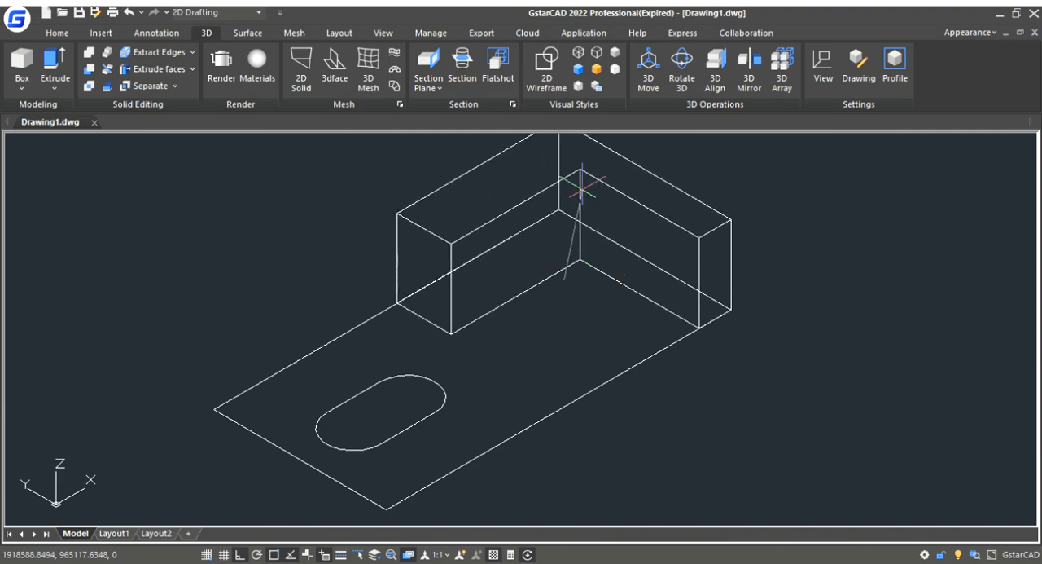
{"action": "scroll", "coordinate": [589, 292], "scroll_direction": "down", "scroll_amount": 2}
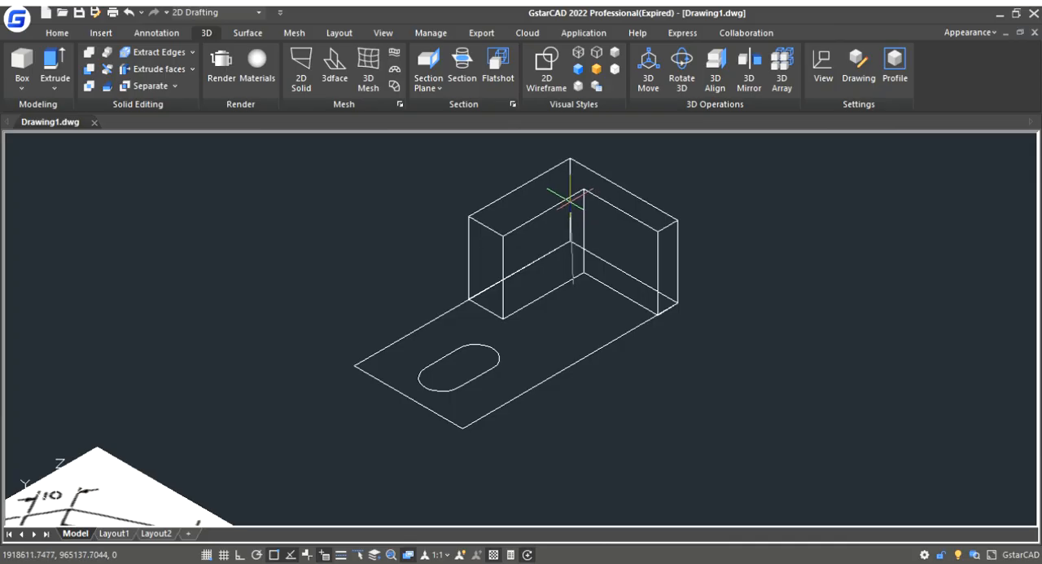
{"action": "left_click", "coordinate": [570, 184]}
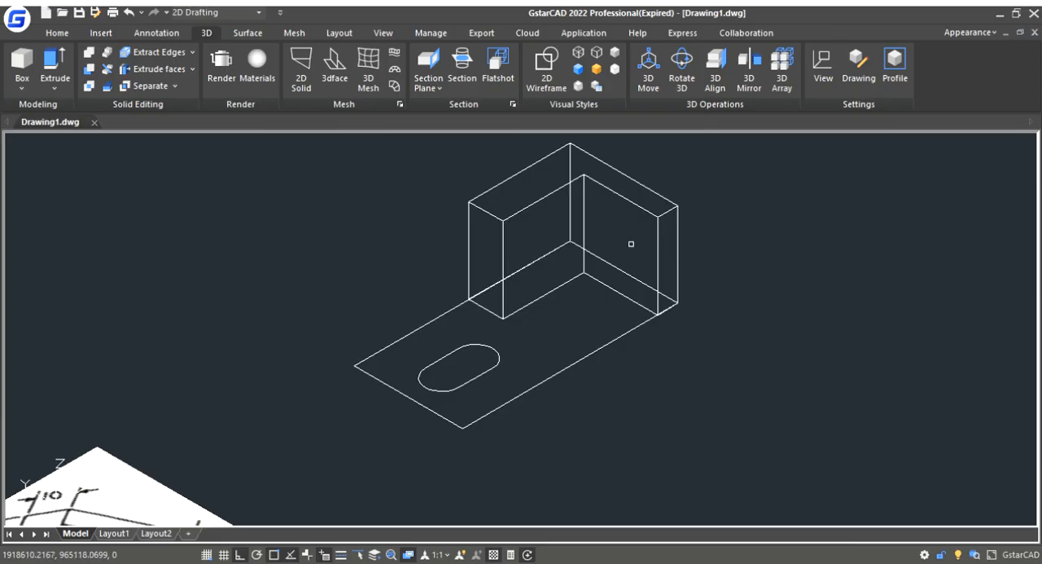
- Join the four edge lines of the base plate rectangle into a single closed outline
{"action": "left_click", "coordinate": [418, 329]}
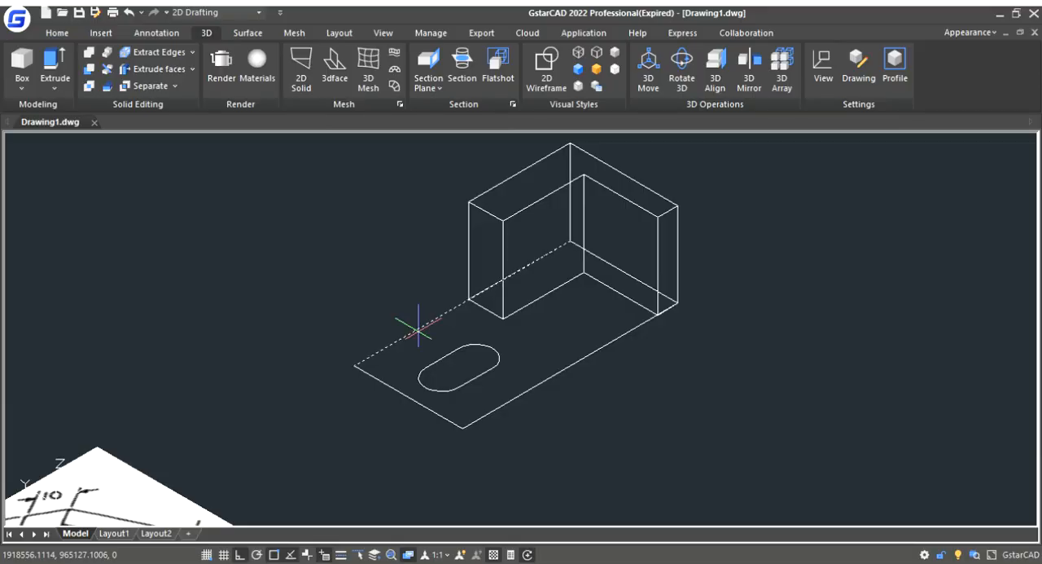
{"action": "left_click", "coordinate": [419, 331]}
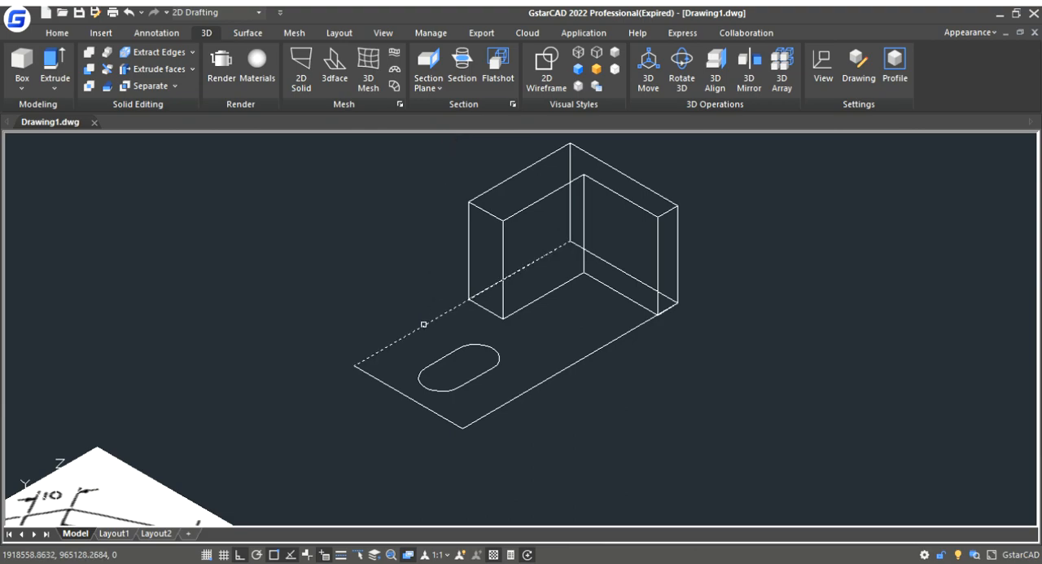
{"action": "left_click", "coordinate": [404, 401]}
{"action": "left_click", "coordinate": [528, 392]}
{"action": "left_click", "coordinate": [554, 219]}
{"action": "left_click", "coordinate": [741, 341]}
{"action": "left_click", "coordinate": [546, 218]}
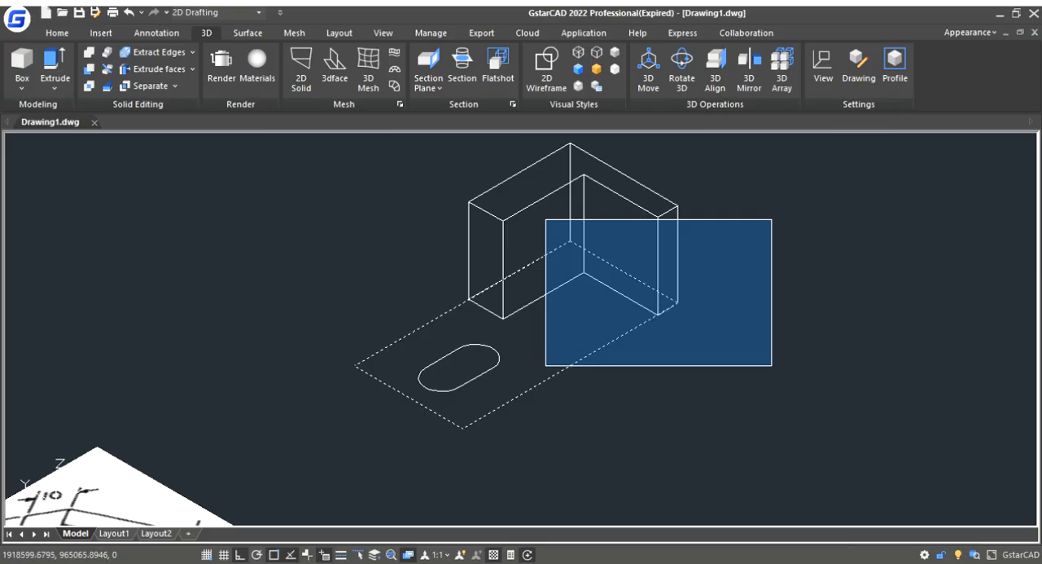
{"action": "left_click", "coordinate": [772, 366]}
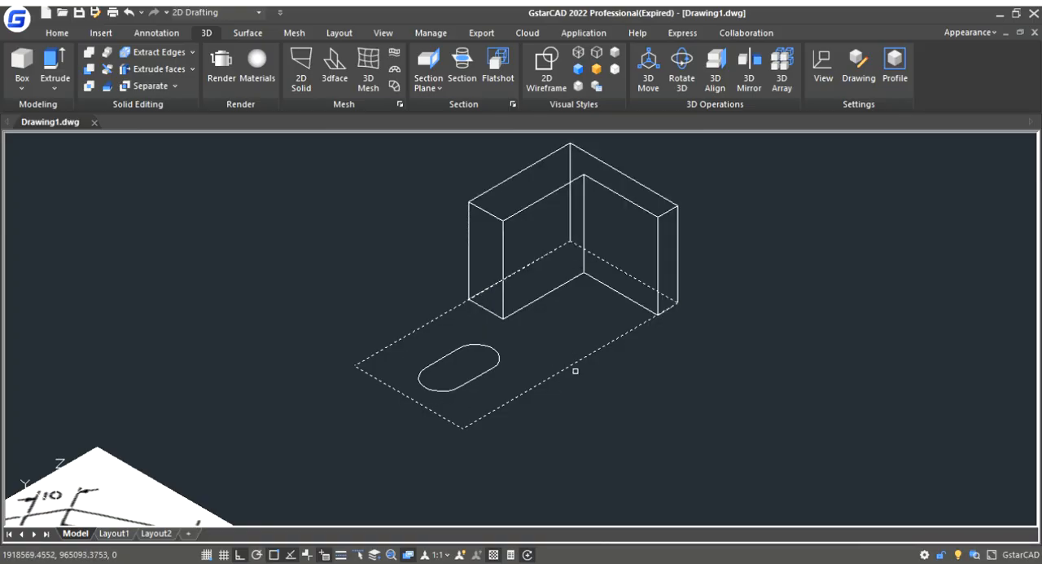
{"action": "key", "text": "Return"}
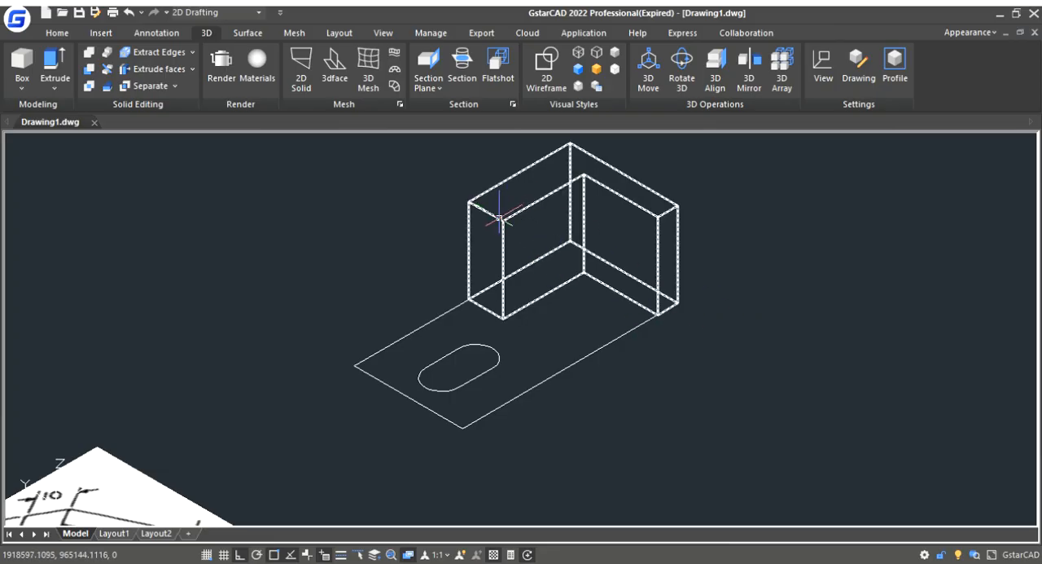
- Extrude the joined base plate outline downward by 8
{"action": "left_click", "coordinate": [54, 64]}
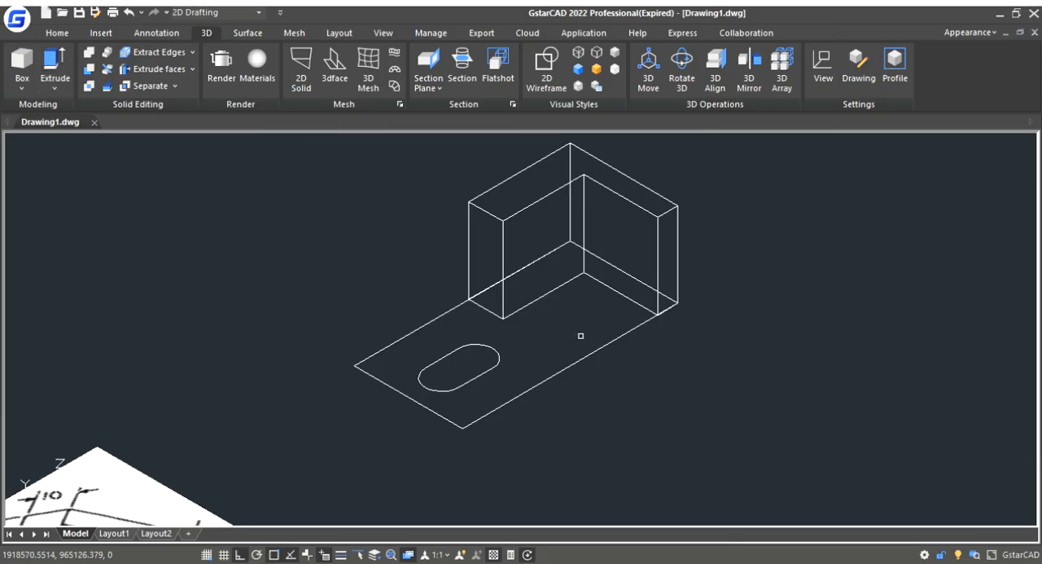
{"action": "left_click", "coordinate": [607, 345]}
{"action": "key", "text": "Return"}
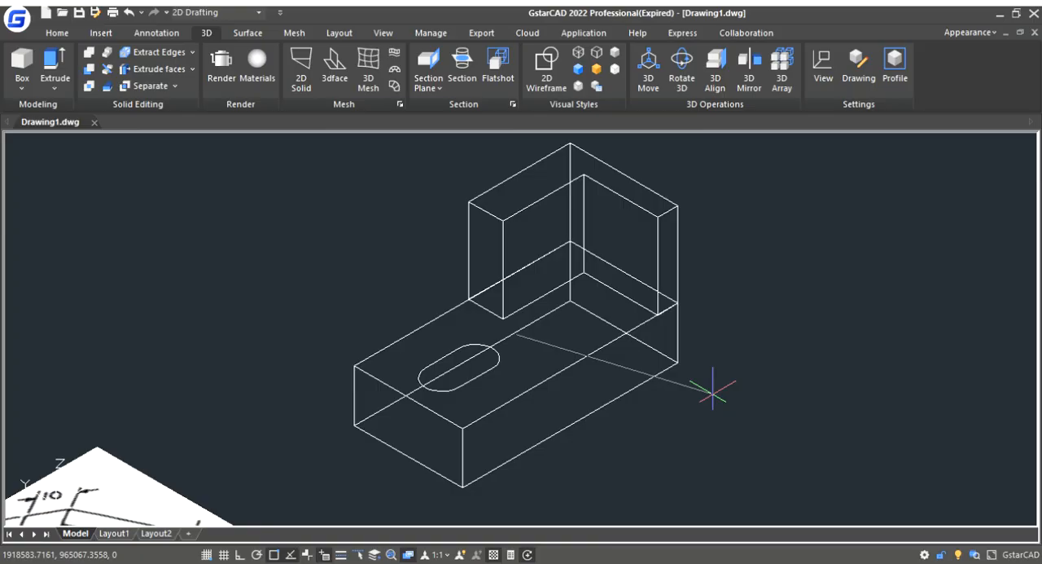
{"action": "left_click", "coordinate": [713, 391]}
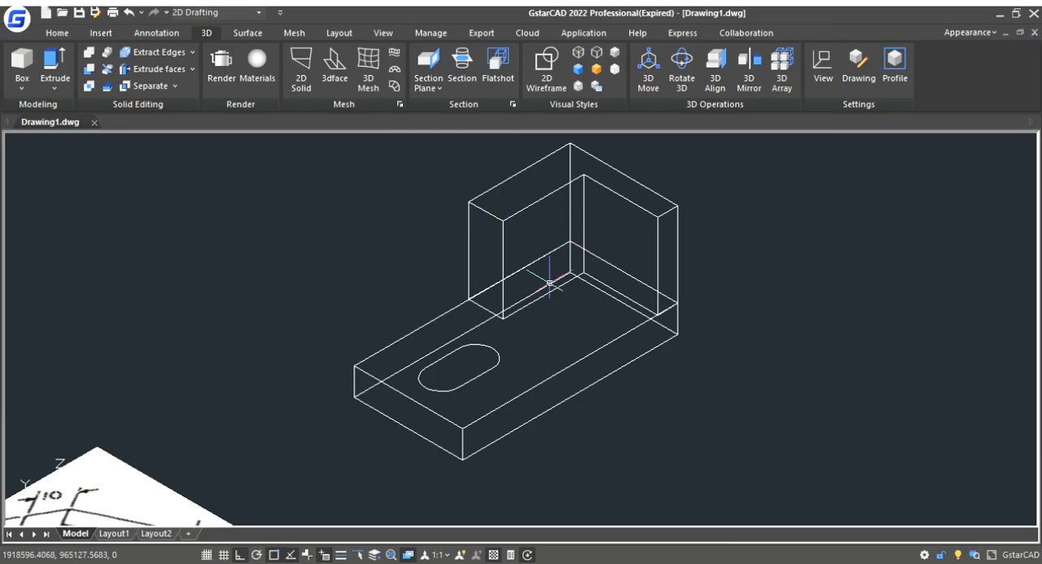
- Switch to the Top view to check the outline against the reference picture, and return to SW Isometric
{"action": "scroll", "coordinate": [316, 438], "scroll_direction": "down", "scroll_amount": 2}
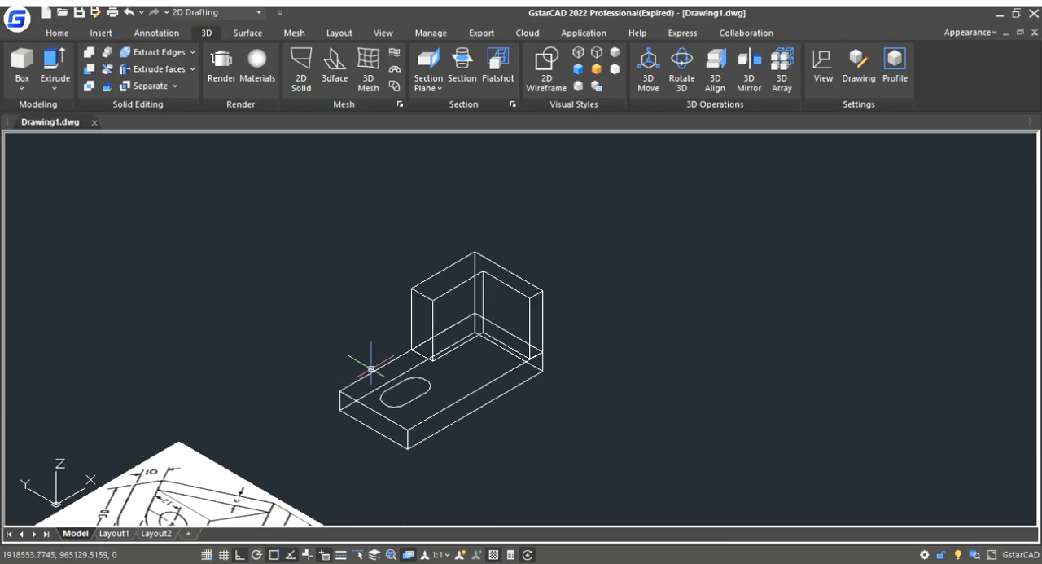
{"action": "scroll", "coordinate": [391, 382], "scroll_direction": "down", "scroll_amount": 2}
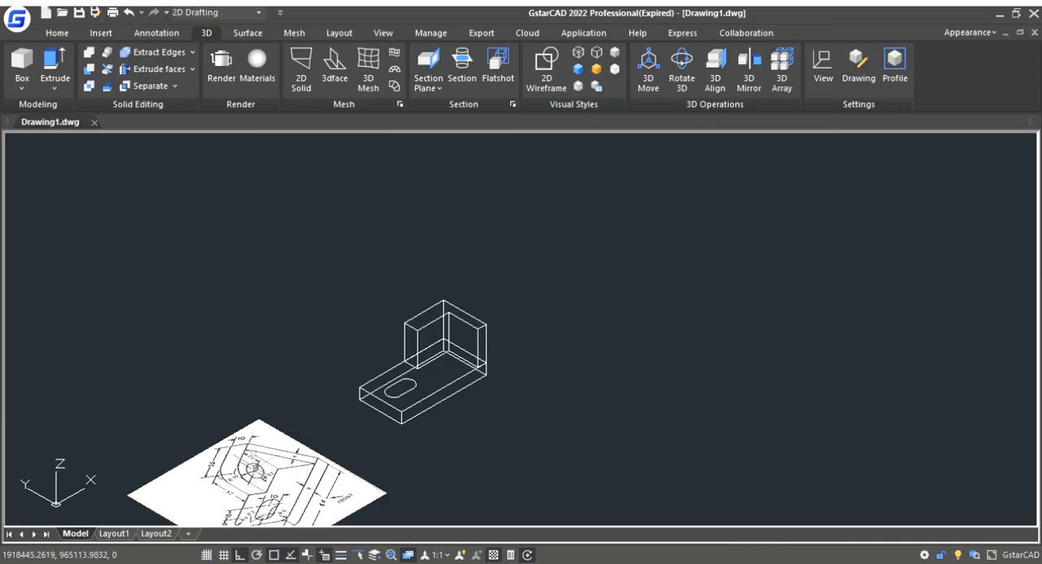
{"action": "left_click", "coordinate": [383, 33]}
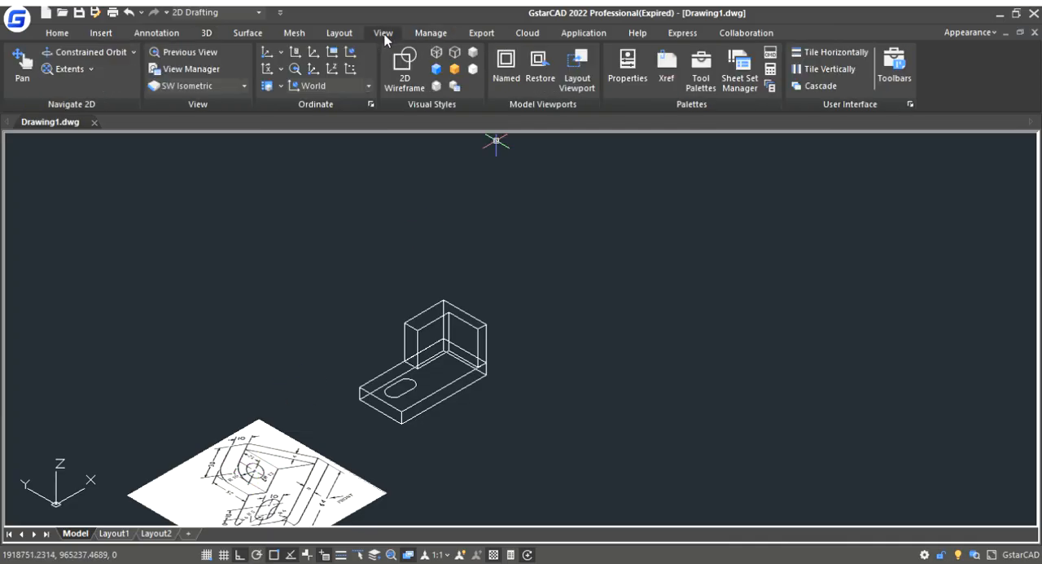
{"action": "left_click", "coordinate": [205, 123]}
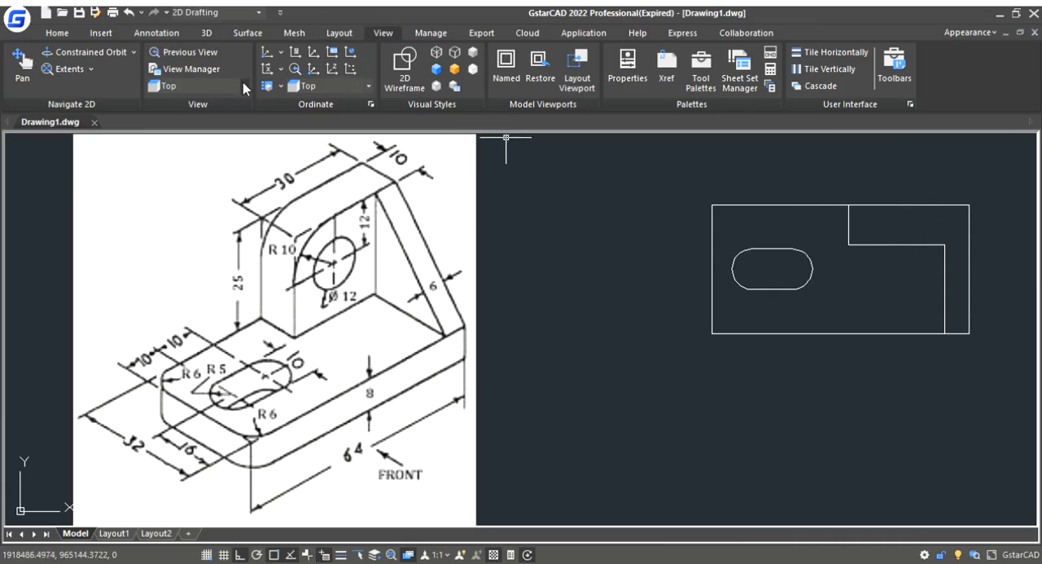
{"action": "left_click", "coordinate": [203, 226]}
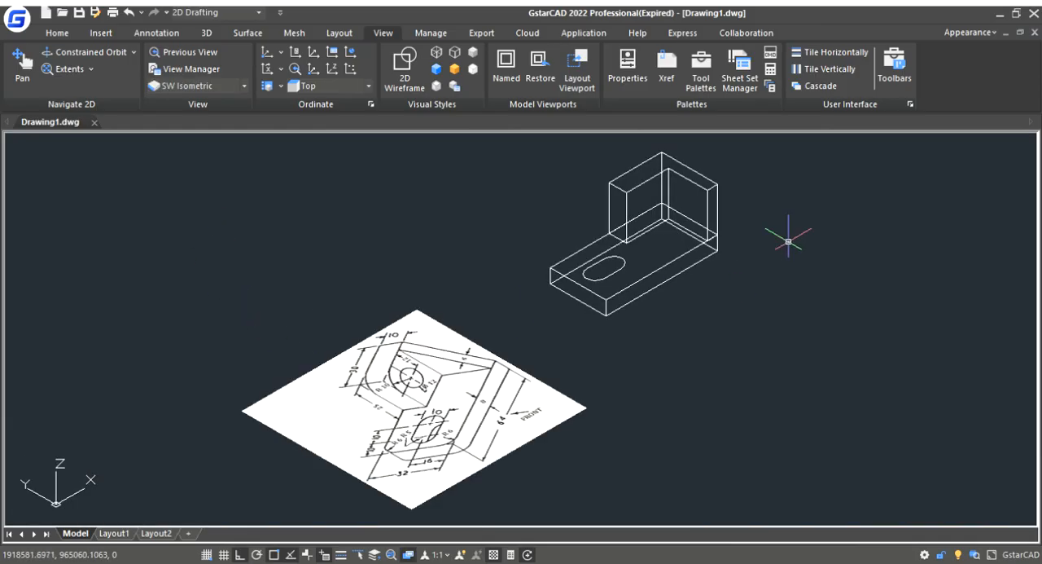
{"action": "scroll", "coordinate": [612, 302], "scroll_direction": "down", "scroll_amount": 2}
{"action": "scroll", "coordinate": [675, 212], "scroll_direction": "up", "scroll_amount": 4}
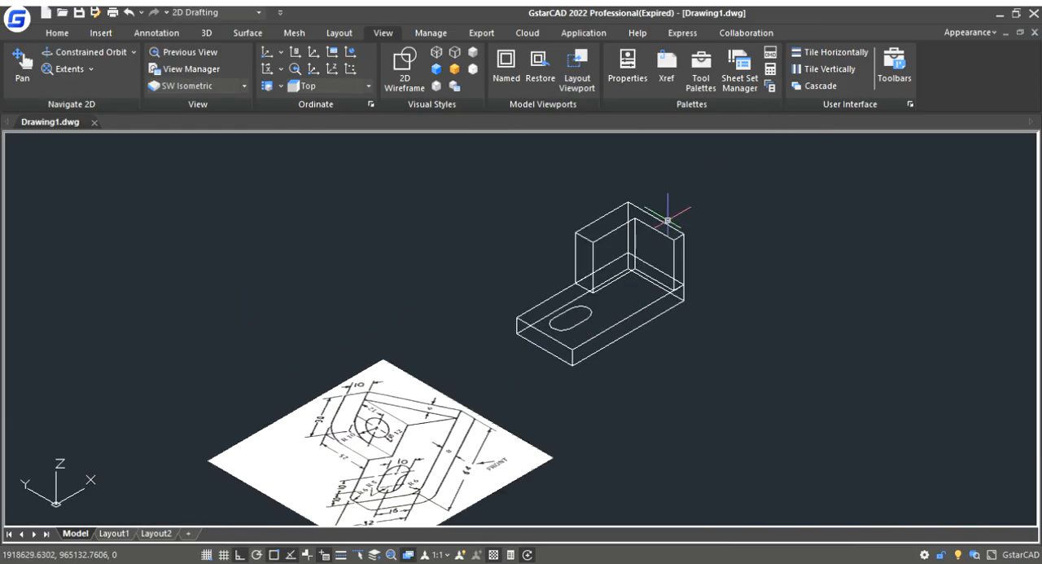
{"action": "scroll", "coordinate": [542, 373], "scroll_direction": "down", "scroll_amount": 2}
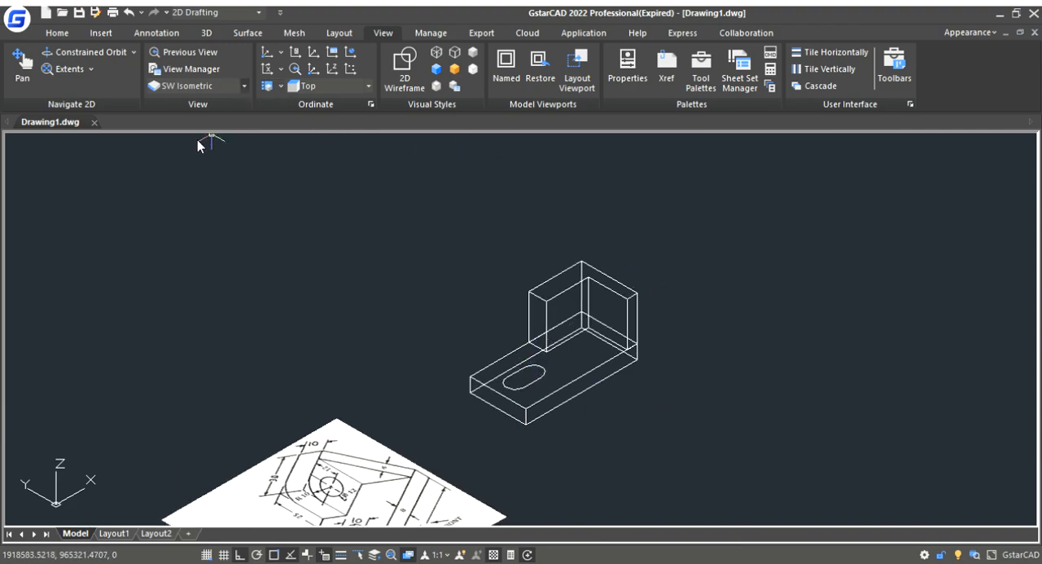
- Switch to the Front view and frame the front face of the upright
{"action": "scroll", "coordinate": [466, 326], "scroll_direction": "down", "scroll_amount": 2}
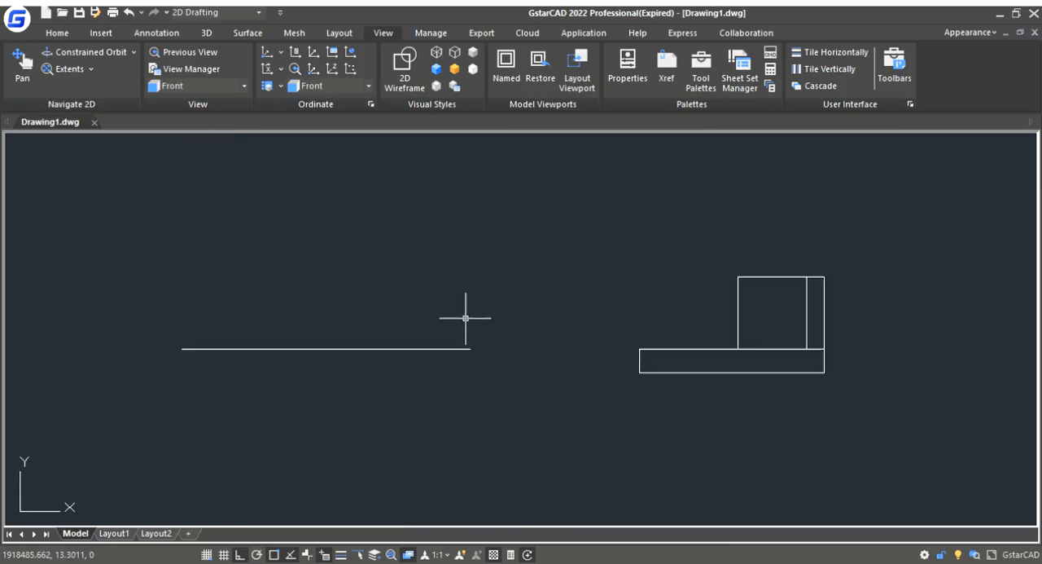
{"action": "scroll", "coordinate": [842, 304], "scroll_direction": "up", "scroll_amount": 2}
{"action": "scroll", "coordinate": [709, 314], "scroll_direction": "up", "scroll_amount": 2}
{"action": "scroll", "coordinate": [933, 279], "scroll_direction": "down", "scroll_amount": 2}
{"action": "scroll", "coordinate": [944, 285], "scroll_direction": "down", "scroll_amount": 1}
{"action": "scroll", "coordinate": [966, 291], "scroll_direction": "up", "scroll_amount": 1}
{"action": "scroll", "coordinate": [966, 290], "scroll_direction": "up", "scroll_amount": 4}
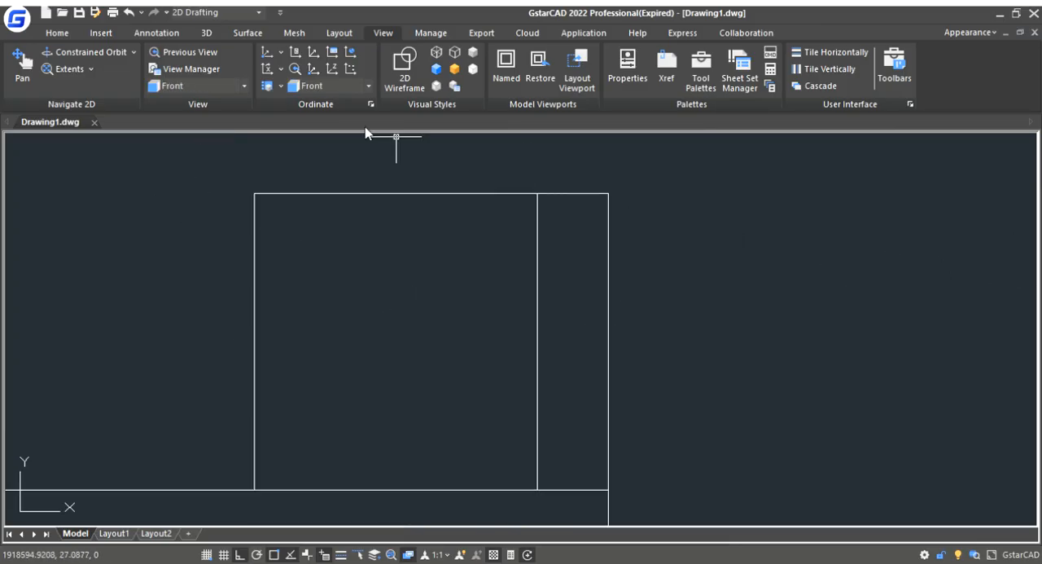
- Draw construction lines from the upright's upper outer corner, 12 down and 12 inward, to locate the hole centre
{"action": "left_click", "coordinate": [62, 37]}
{"action": "left_click", "coordinate": [28, 62]}
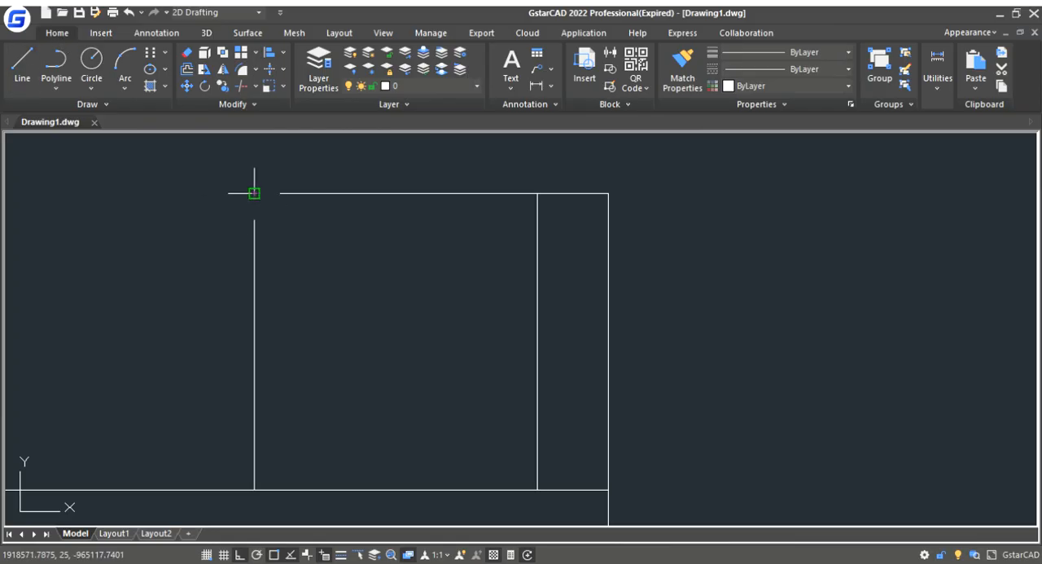
{"action": "left_click", "coordinate": [254, 193]}
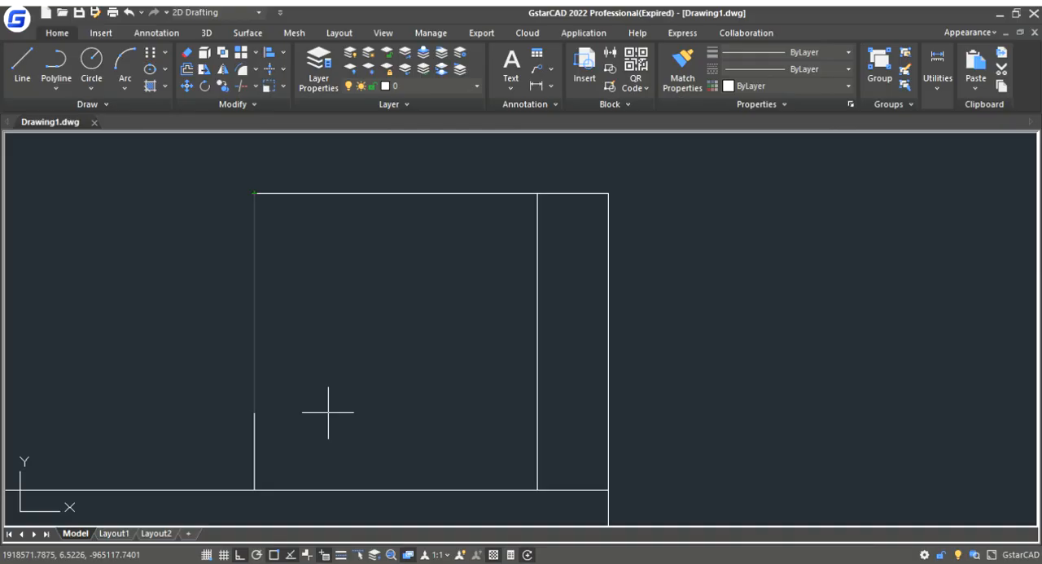
{"action": "left_click", "coordinate": [351, 335]}
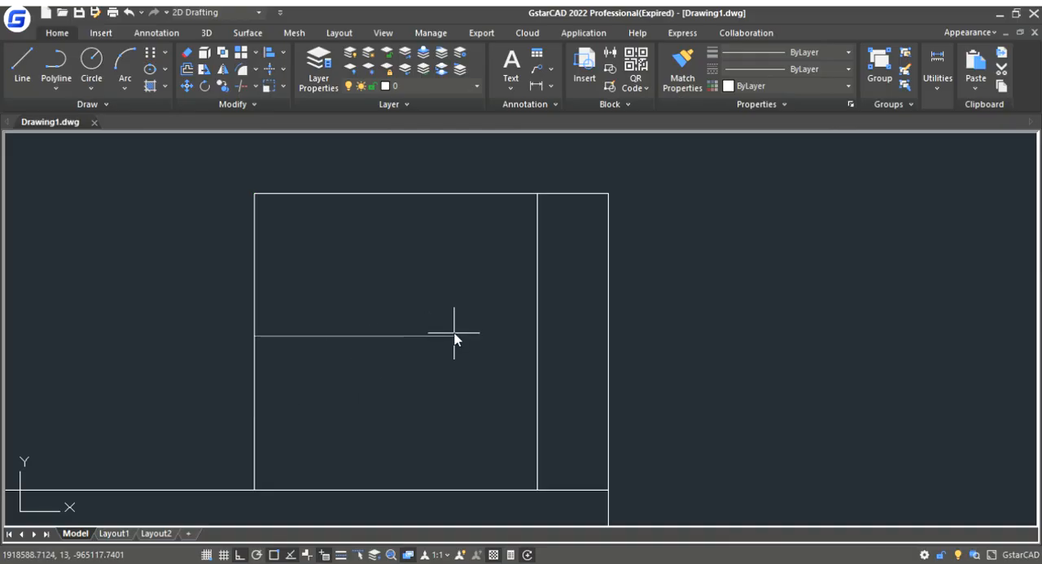
{"action": "type", "text": "12"}
{"action": "key", "text": "Return"}
{"action": "key", "text": "Escape"}
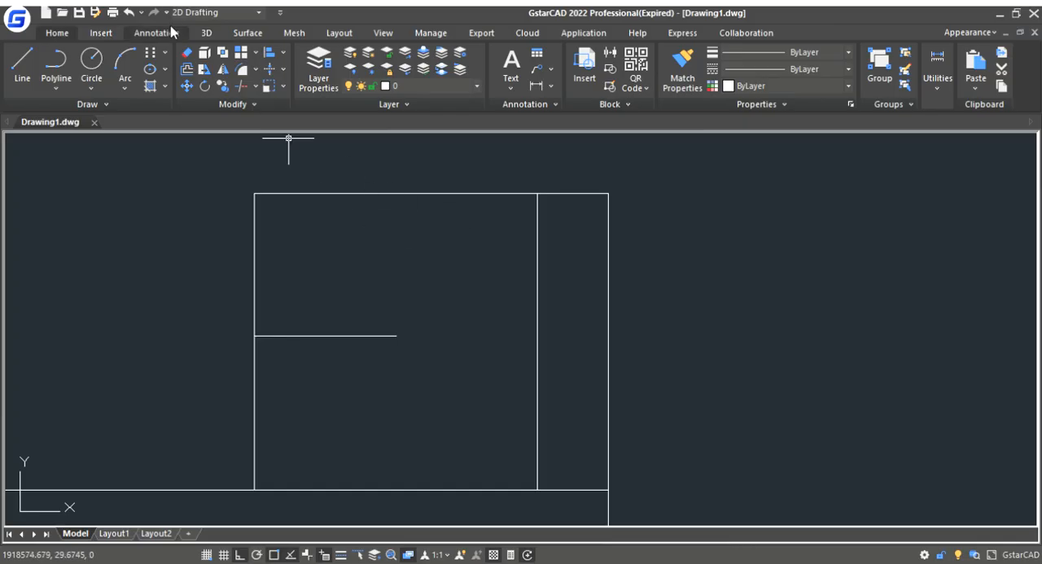
- Draw a circle of diameter 12 centred on the inner end of the horizontal construction line
{"action": "left_click", "coordinate": [94, 64]}
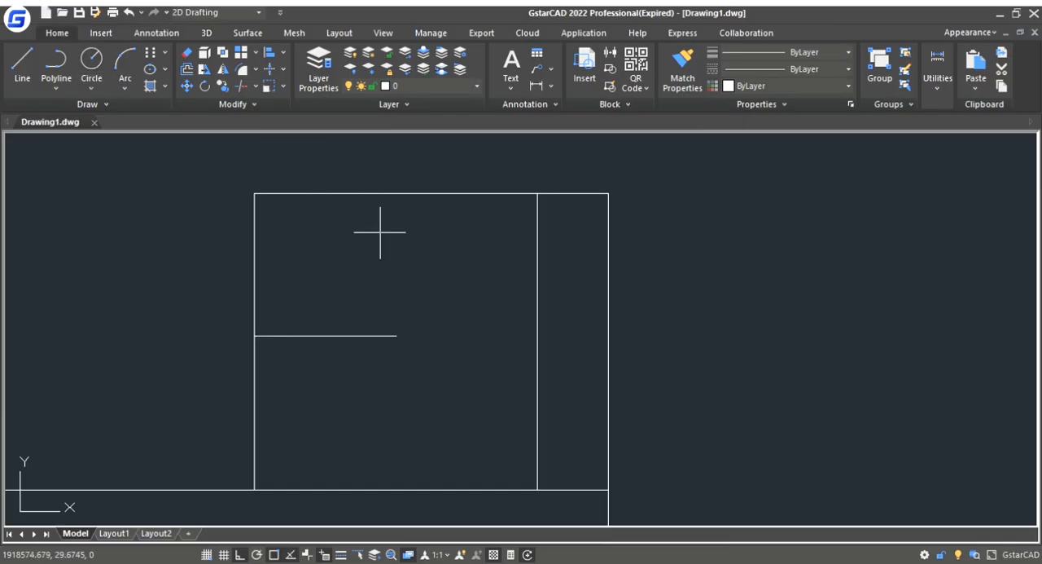
{"action": "left_click", "coordinate": [396, 335]}
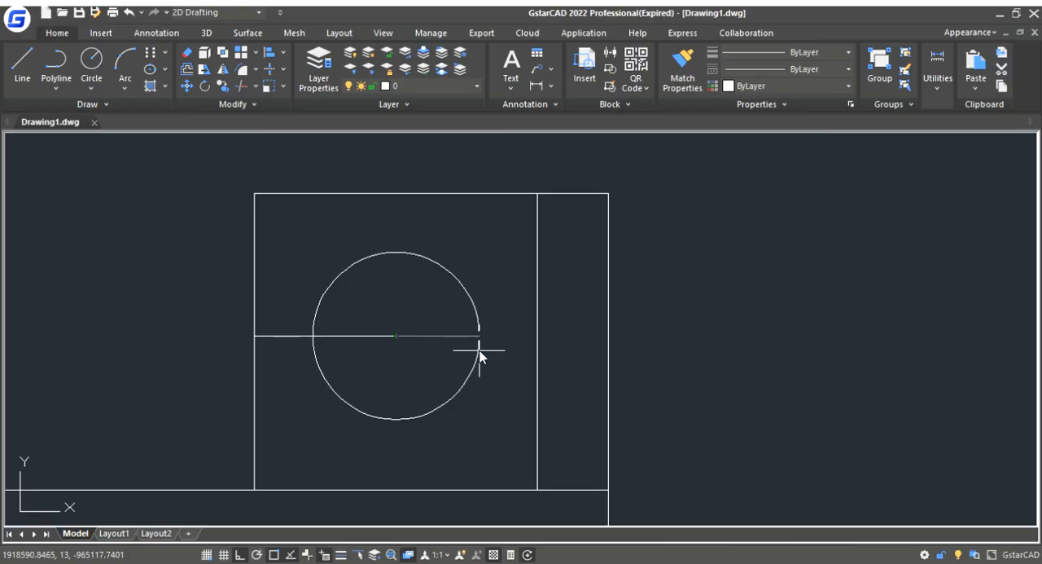
{"action": "type", "text": "d"}
{"action": "key", "text": "Return"}
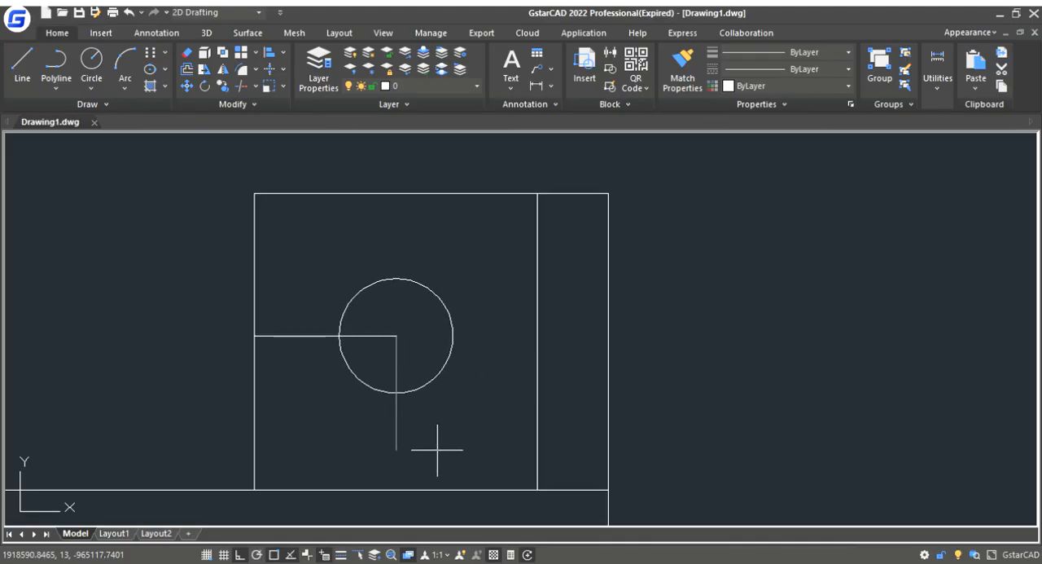
{"action": "type", "text": "12"}
{"action": "key", "text": "Return"}
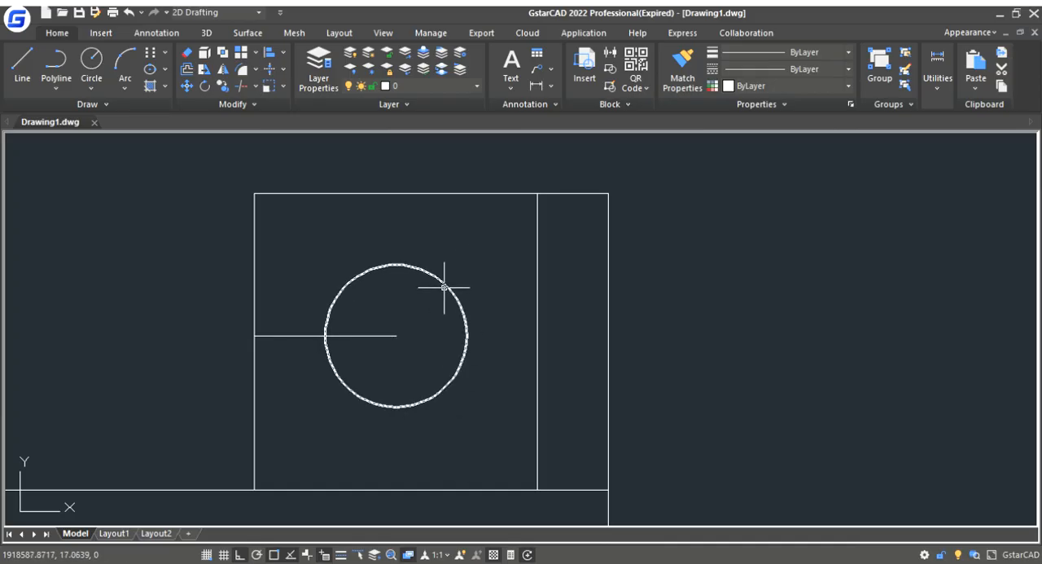
- Delete the horizontal construction line running from the upright's edge to the circle's centre
{"action": "left_click", "coordinate": [386, 334]}
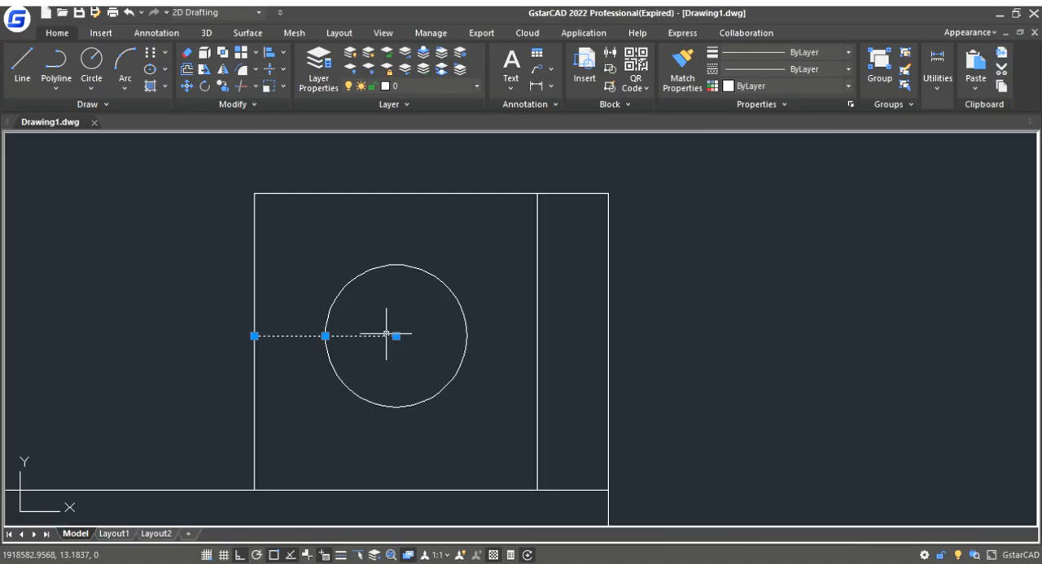
{"action": "key", "text": "Delete"}
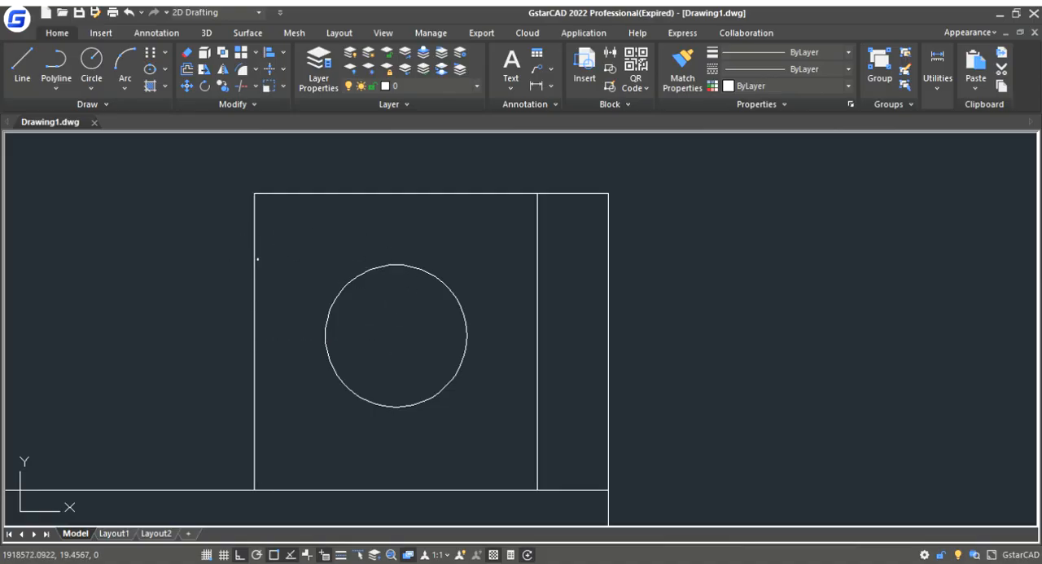
{"action": "left_click", "coordinate": [254, 259]}
{"action": "key", "text": "Escape"}
{"action": "left_click", "coordinate": [254, 264]}
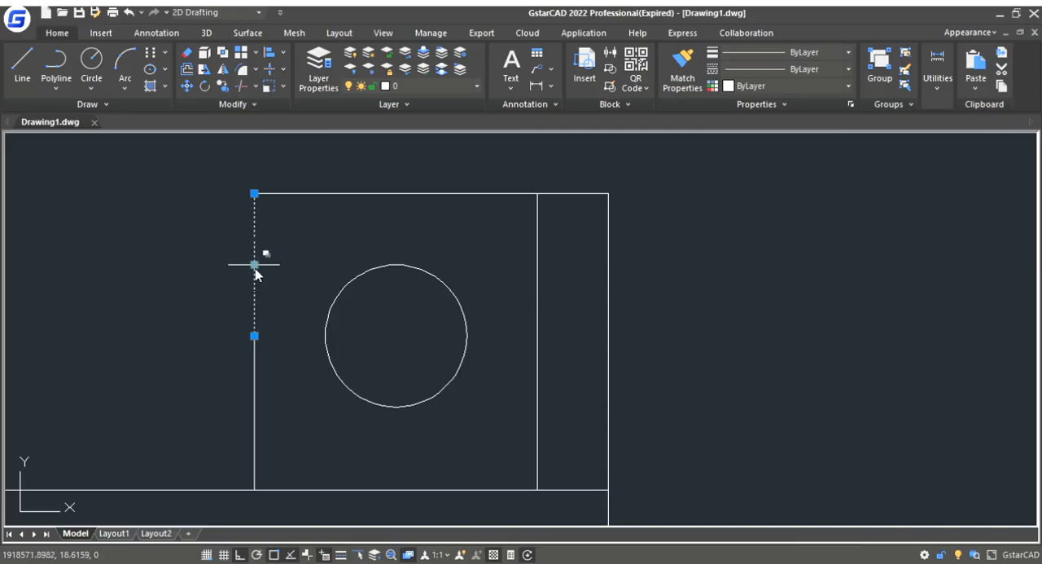
{"action": "key", "text": "Escape"}
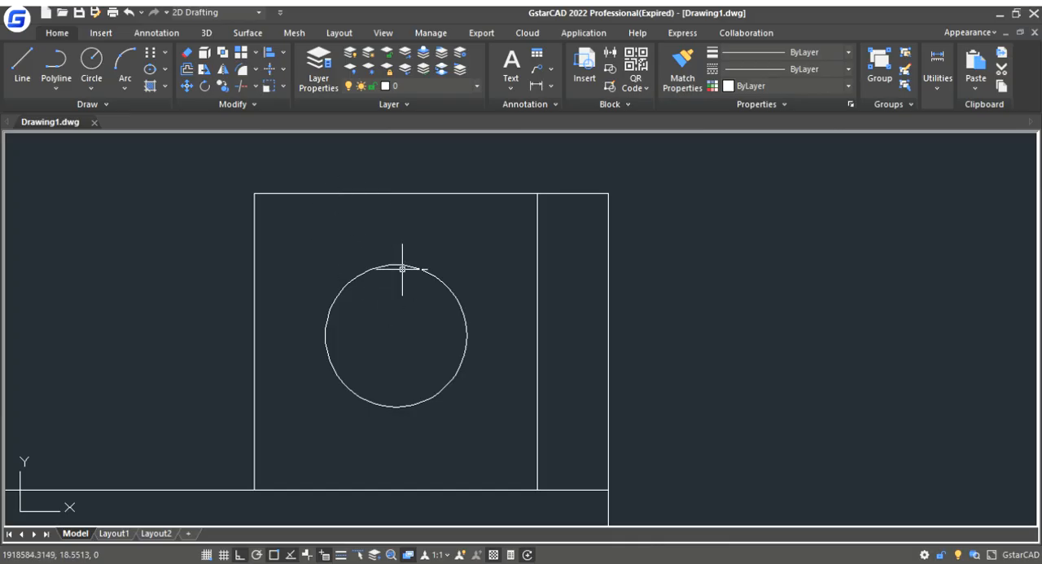
- Switch the model back to SW Isometric and frame the bracket with its new circle
{"action": "left_click", "coordinate": [384, 33]}
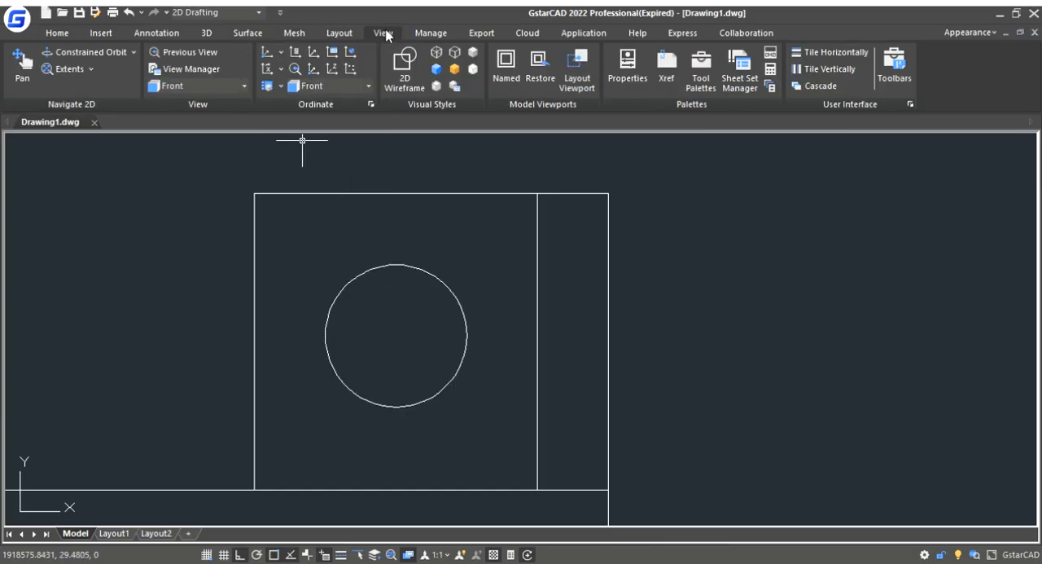
{"action": "left_click", "coordinate": [204, 227]}
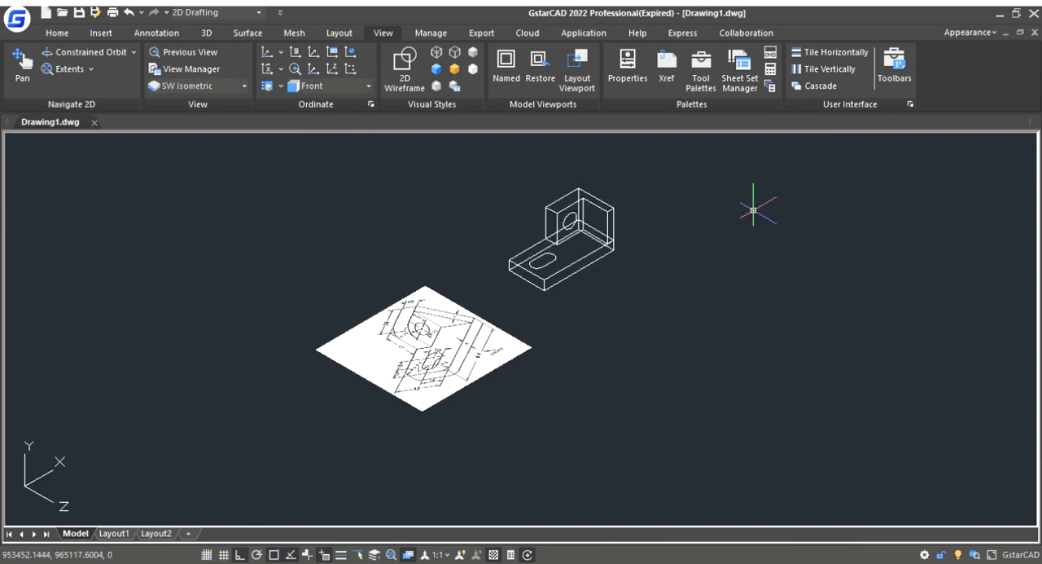
{"action": "scroll", "coordinate": [619, 200], "scroll_direction": "up", "scroll_amount": 4}
{"action": "scroll", "coordinate": [587, 236], "scroll_direction": "down", "scroll_amount": 2}
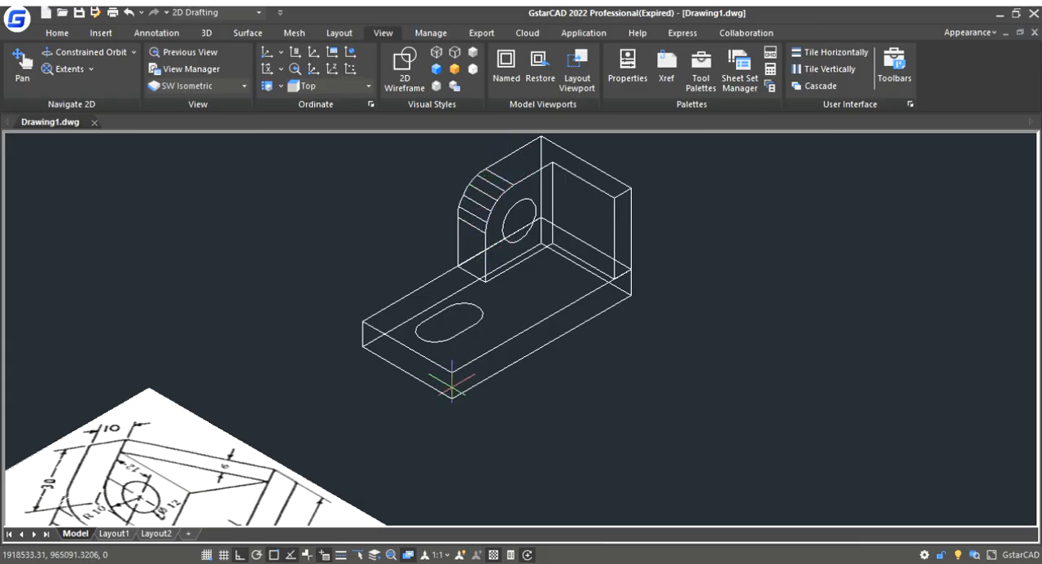
- Undo the upright's corner rounding and fillet the upper outer edge of the upright again with radius 10
{"action": "key", "text": "ctrl+z"}
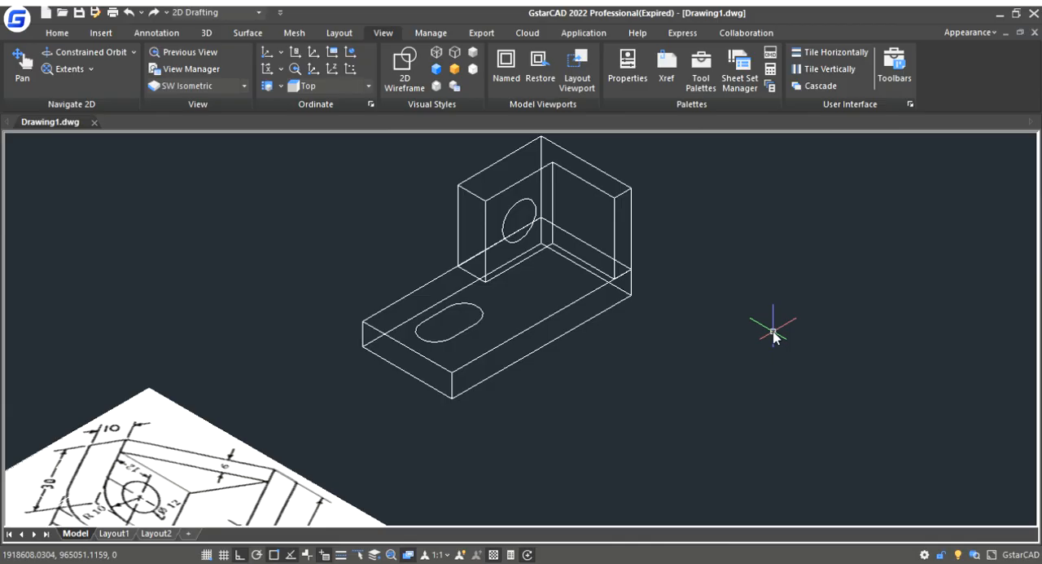
{"action": "key", "text": "Return"}
{"action": "key", "text": "Return"}
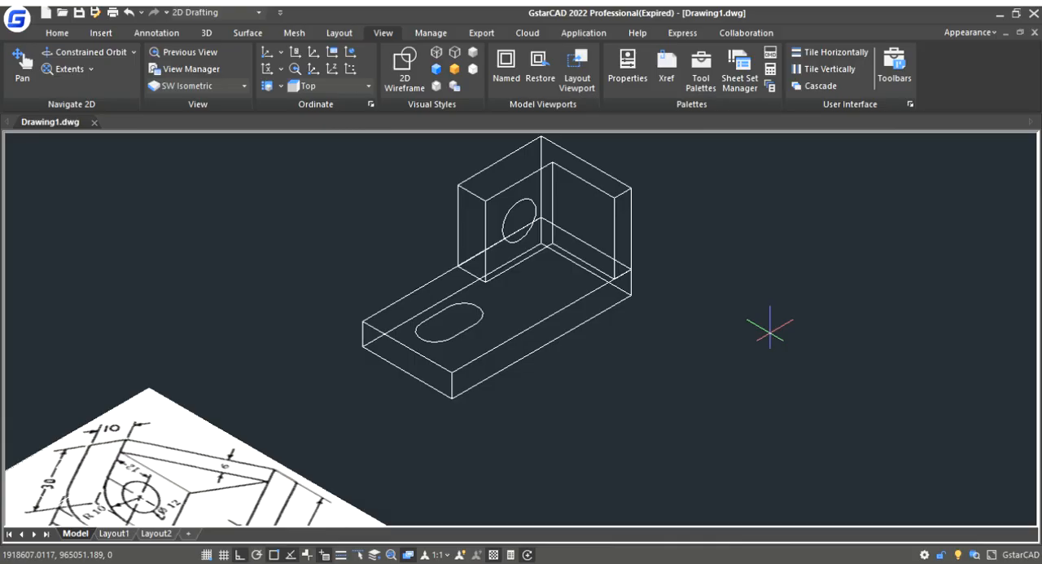
{"action": "key", "text": "Return"}
{"action": "left_click", "coordinate": [471, 192]}
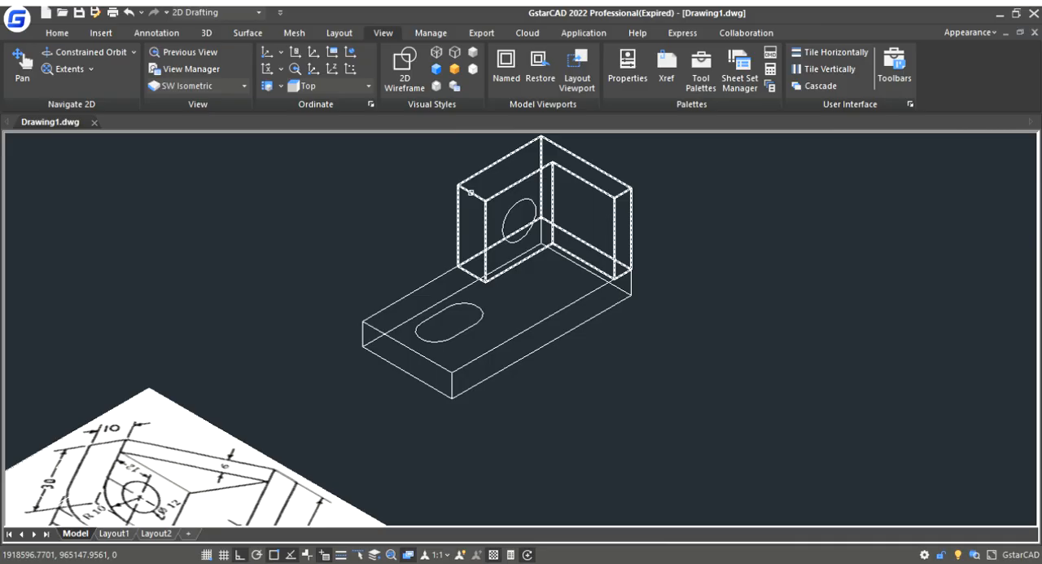
{"action": "key", "text": "Return"}
{"action": "key", "text": "Return"}
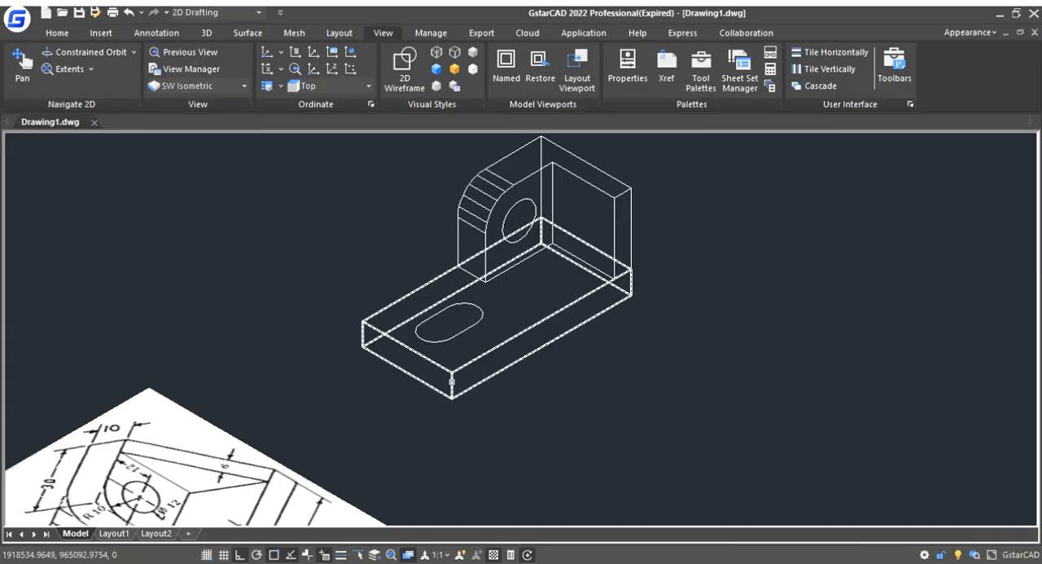
- Fillet the two vertical corner edges at the slot end of the base plate with radius 6
{"action": "left_click", "coordinate": [452, 380]}
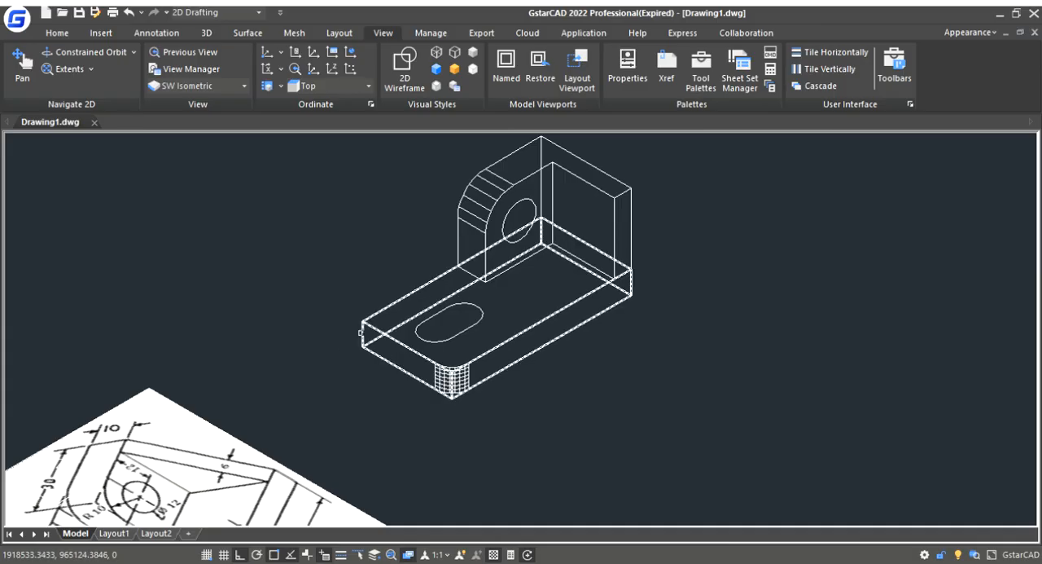
{"action": "left_click", "coordinate": [362, 333]}
{"action": "key", "text": "Return"}
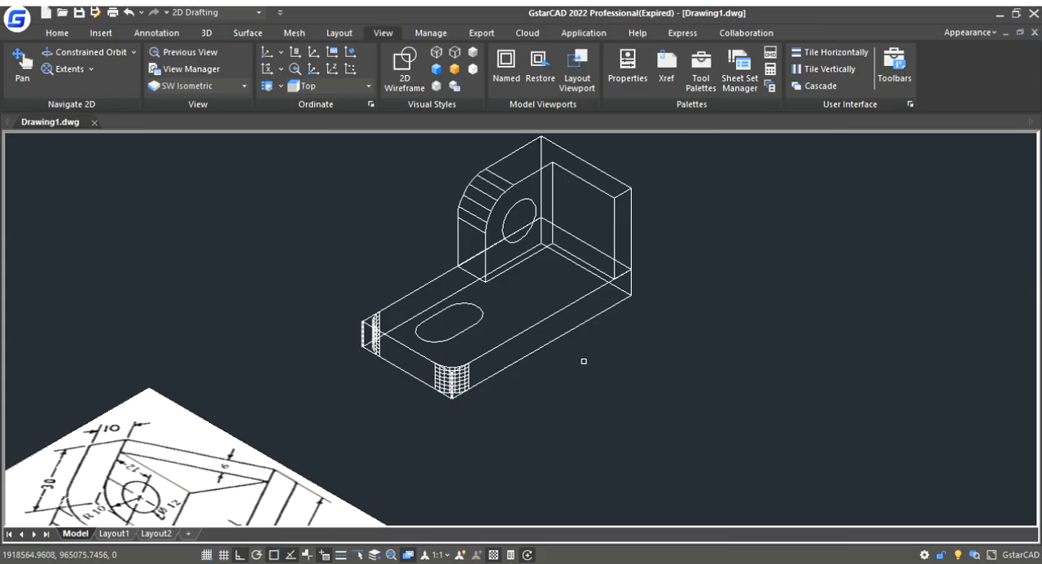
{"action": "key", "text": "Return"}
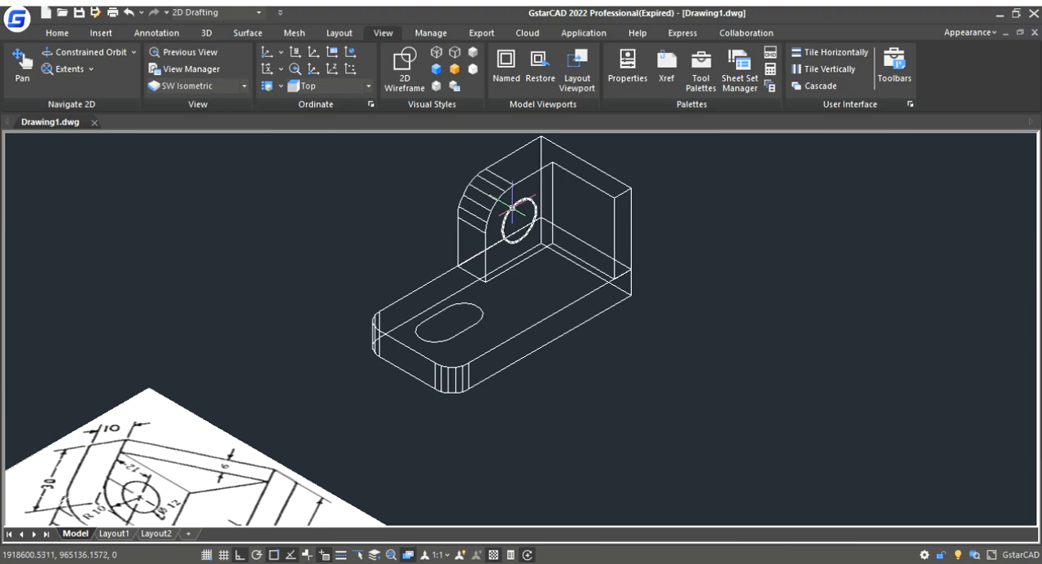
{"action": "scroll", "coordinate": [409, 273], "scroll_direction": "down", "scroll_amount": 2}
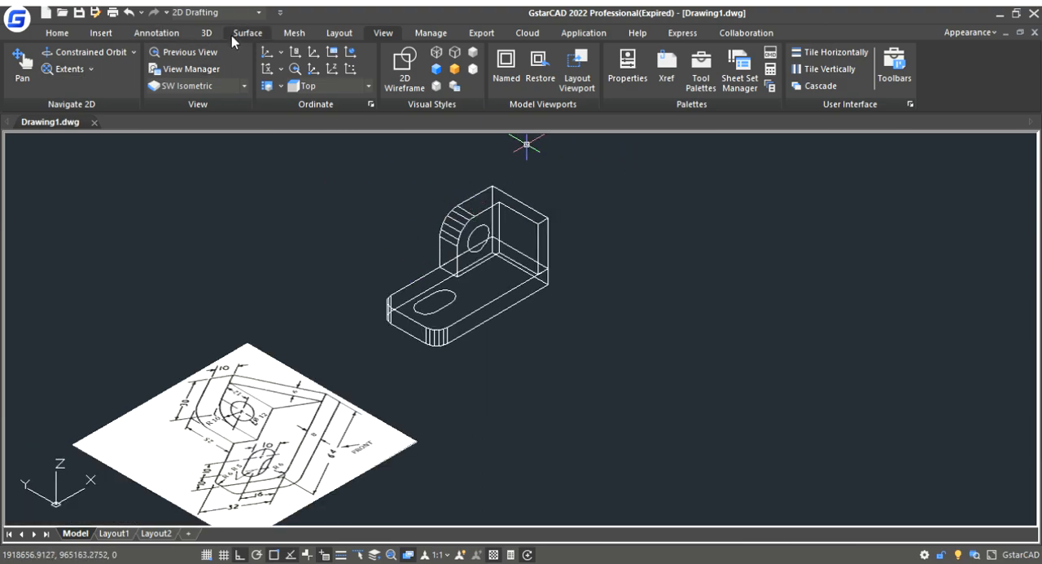
{"action": "left_click", "coordinate": [210, 35]}
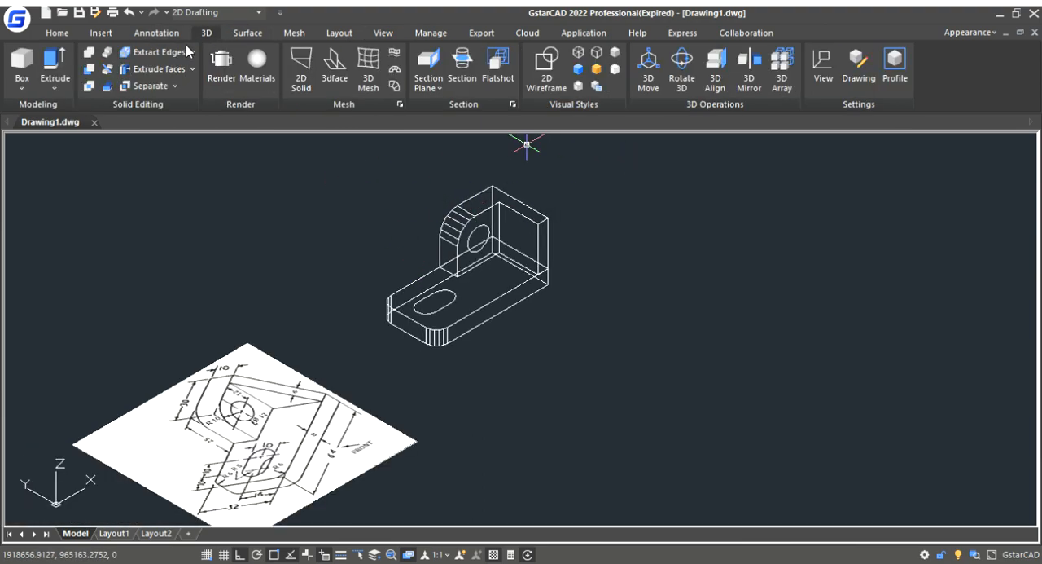
{"action": "left_click", "coordinate": [50, 65]}
{"action": "left_click", "coordinate": [475, 230]}
{"action": "key", "text": "Return"}
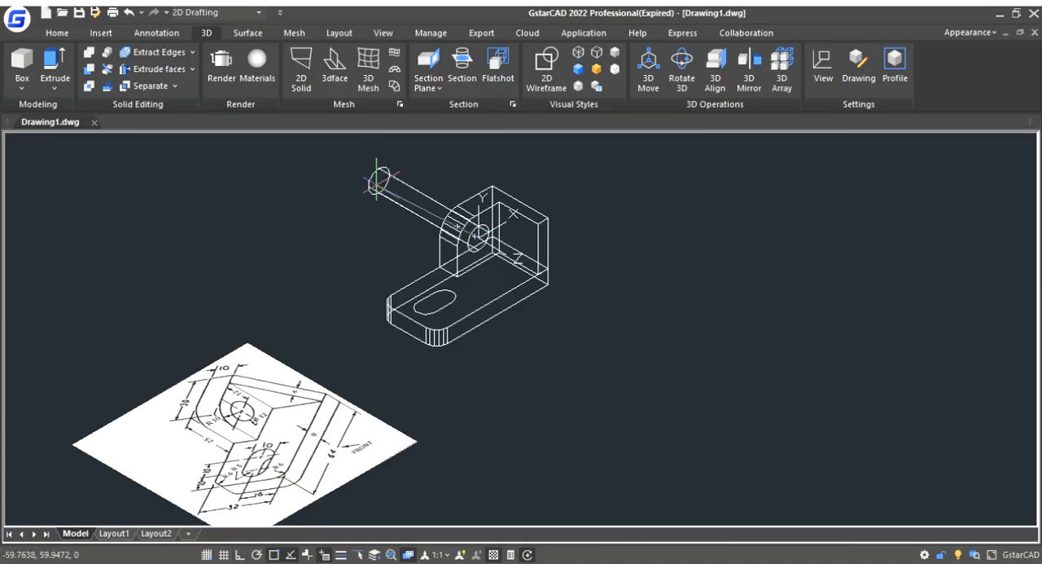
{"action": "key", "text": "Escape"}
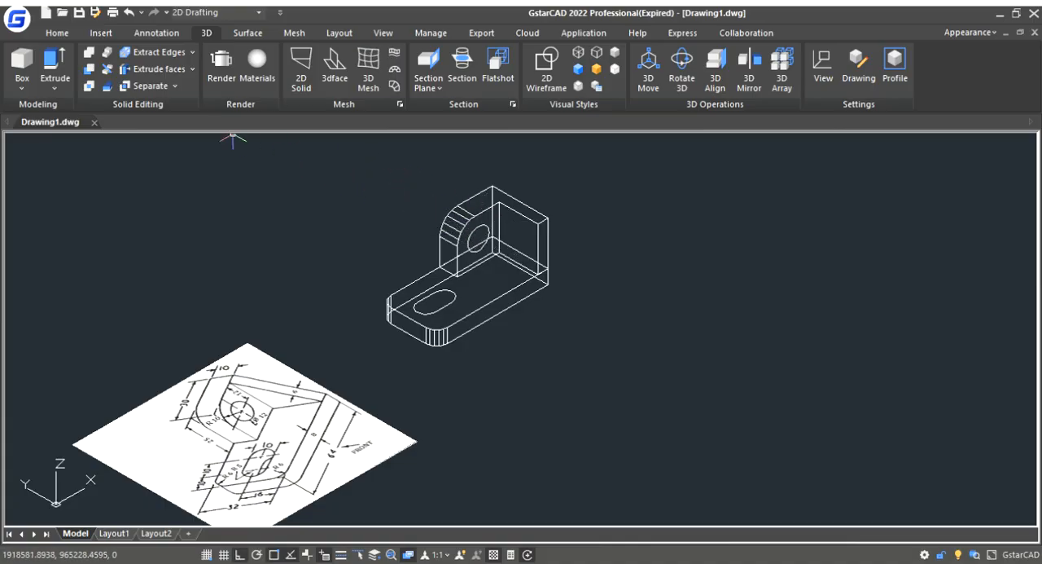
- Extrude the circle on the upright backward through the upright and well past its outer face
{"action": "left_click", "coordinate": [53, 62]}
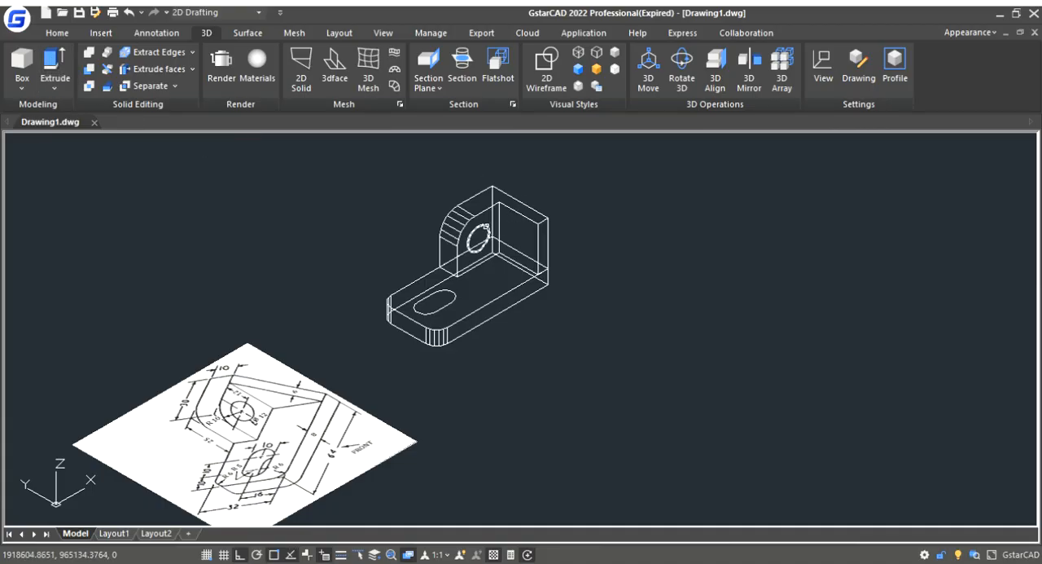
{"action": "left_click", "coordinate": [486, 227]}
{"action": "key", "text": "Return"}
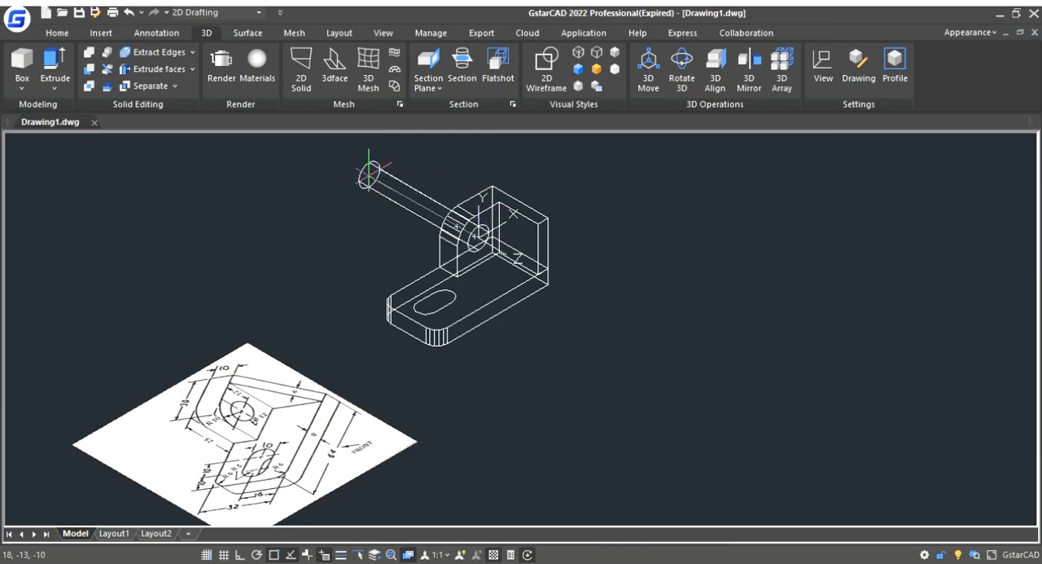
{"action": "left_click", "coordinate": [314, 202]}
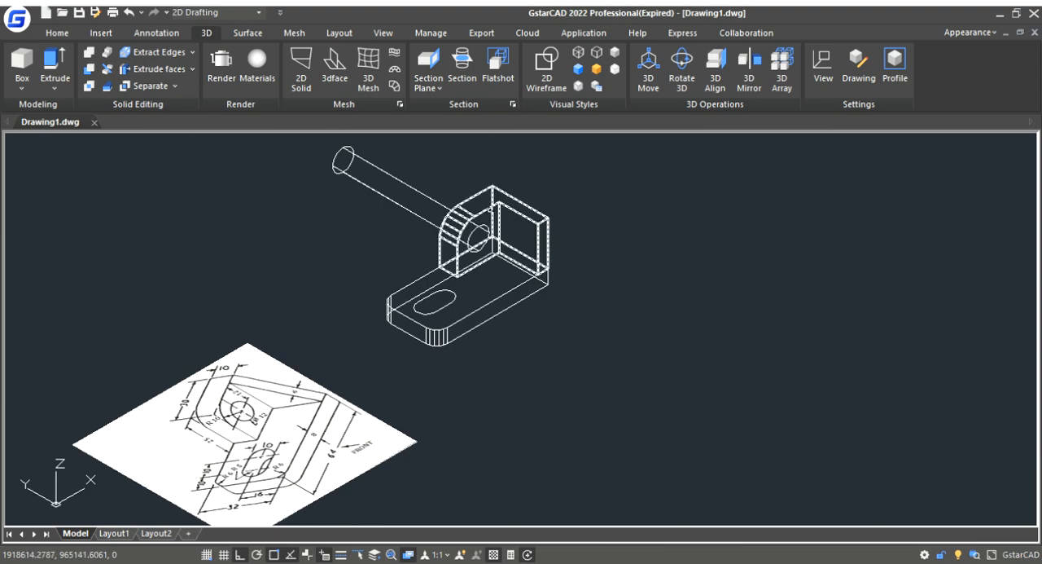
- Subtract the extruded cylinder from the upright solid to cut its round hole
{"action": "left_click", "coordinate": [495, 208]}
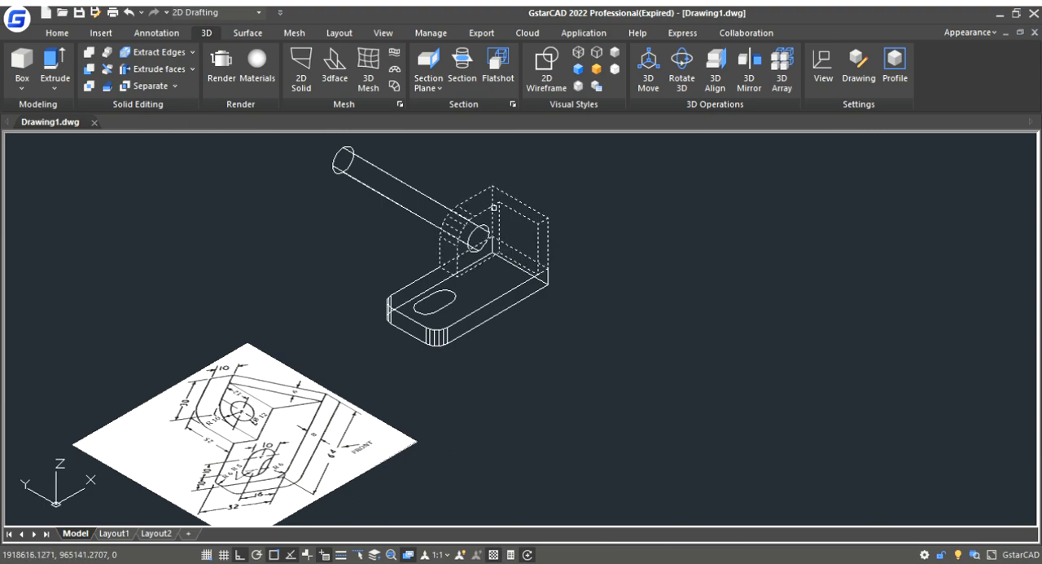
{"action": "key", "text": "Return"}
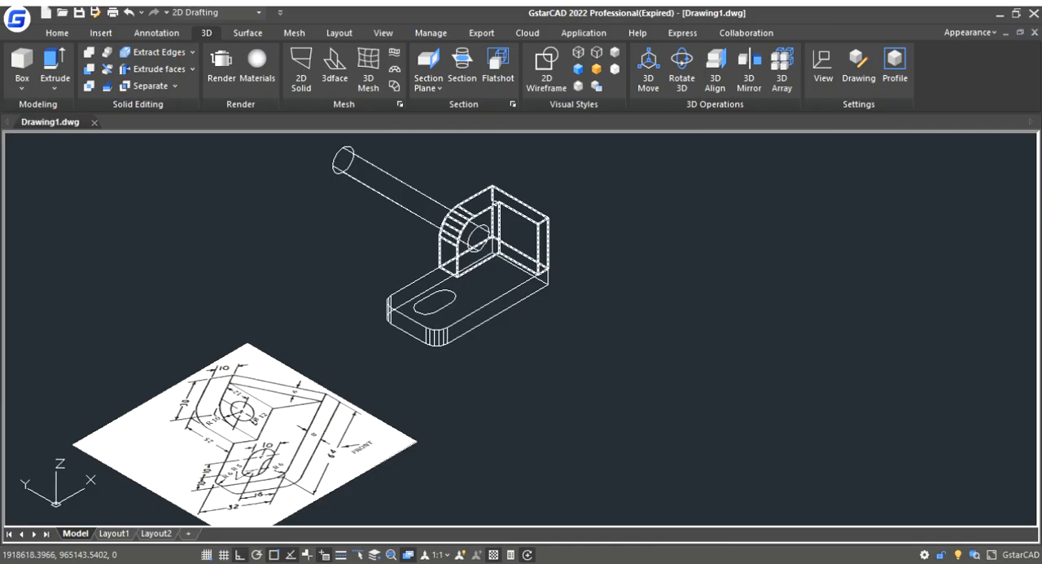
{"action": "left_click", "coordinate": [426, 196]}
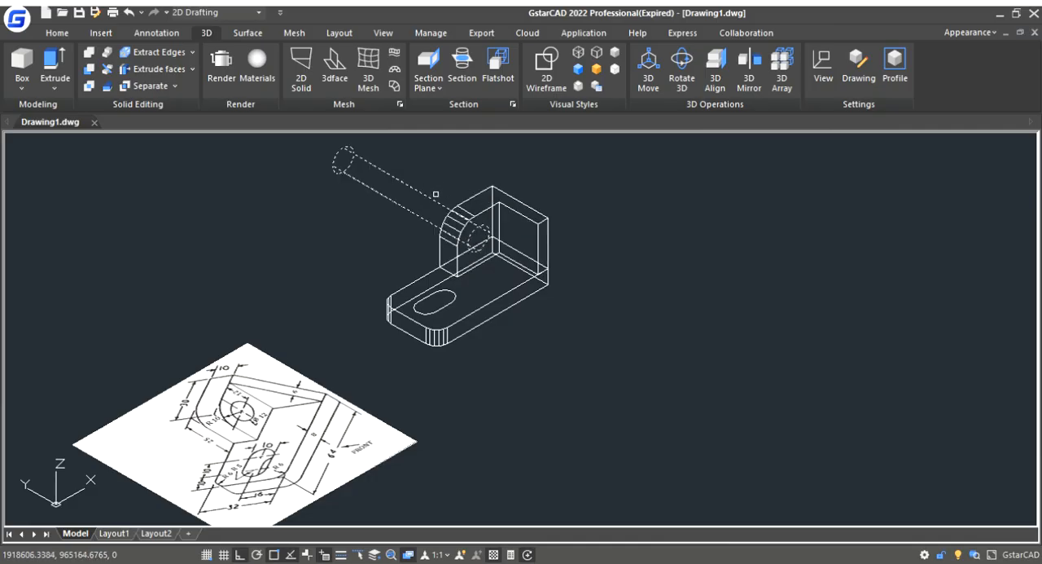
{"action": "key", "text": "Return"}
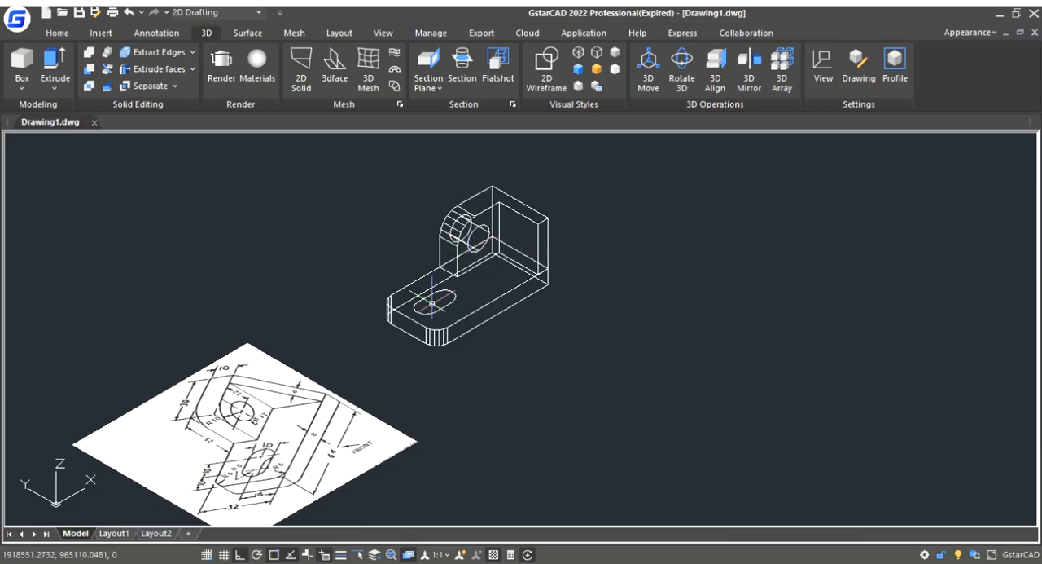
- Join the lines and arcs of the slot outline on the base plate into one closed profile
{"action": "scroll", "coordinate": [438, 299], "scroll_direction": "up", "scroll_amount": 2}
{"action": "scroll", "coordinate": [444, 298], "scroll_direction": "up", "scroll_amount": 3}
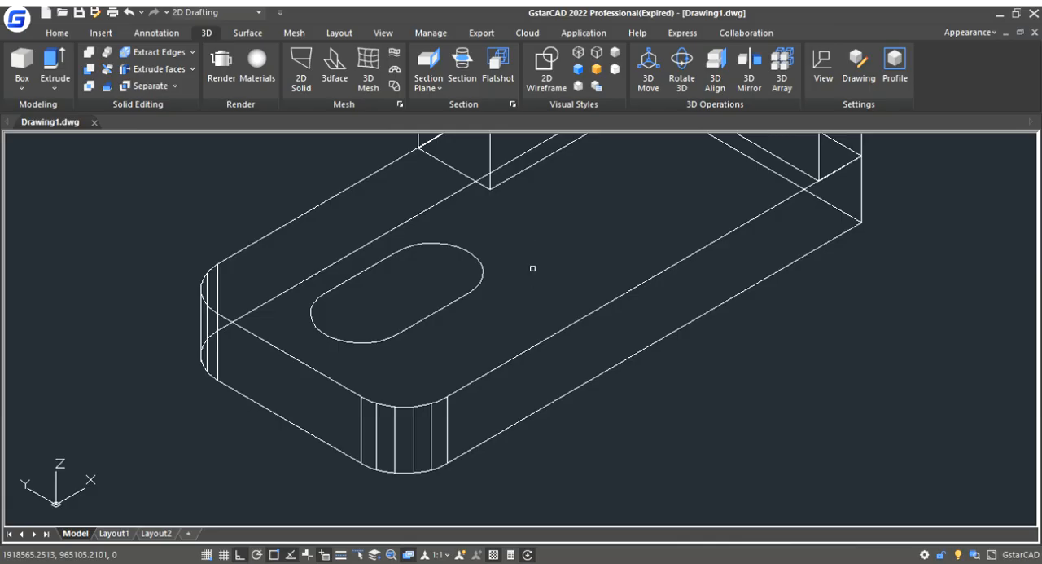
{"action": "left_click", "coordinate": [474, 287]}
{"action": "key", "text": "Escape"}
{"action": "left_click_drag", "start_coordinate": [296, 237], "coordinate": [503, 356]}
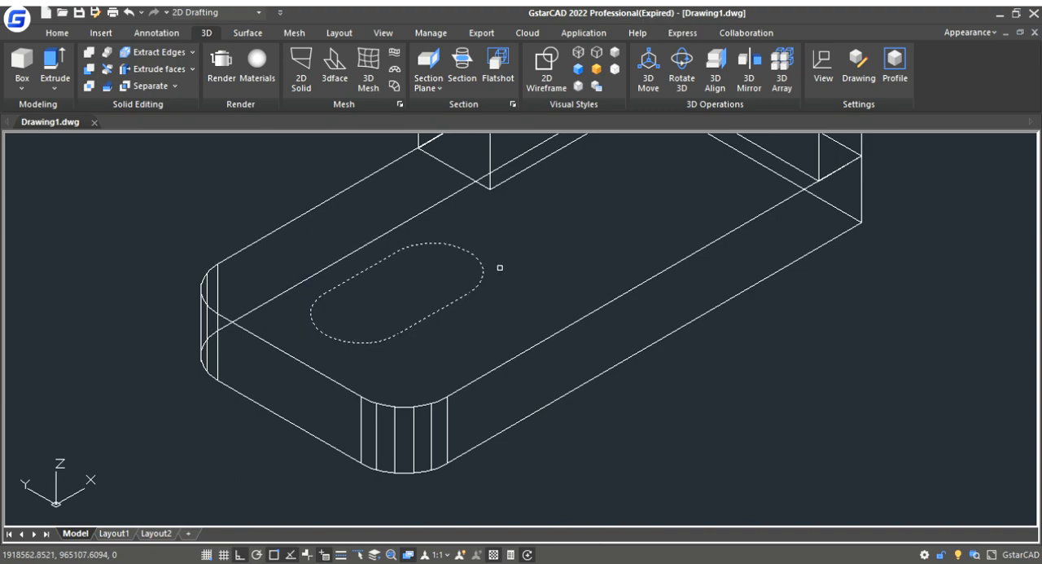
{"action": "key", "text": "Escape"}
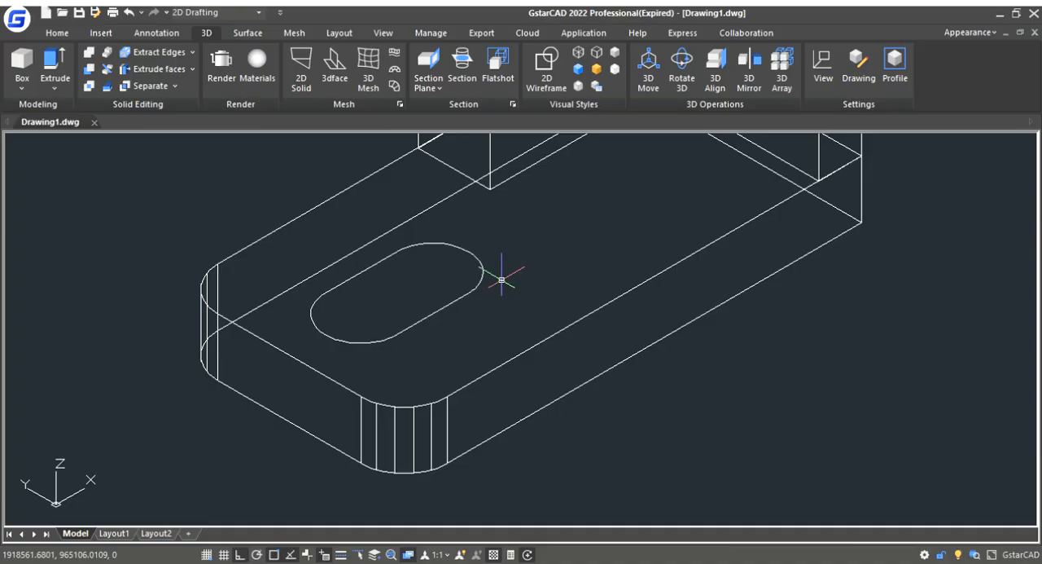
{"action": "left_click", "coordinate": [472, 259]}
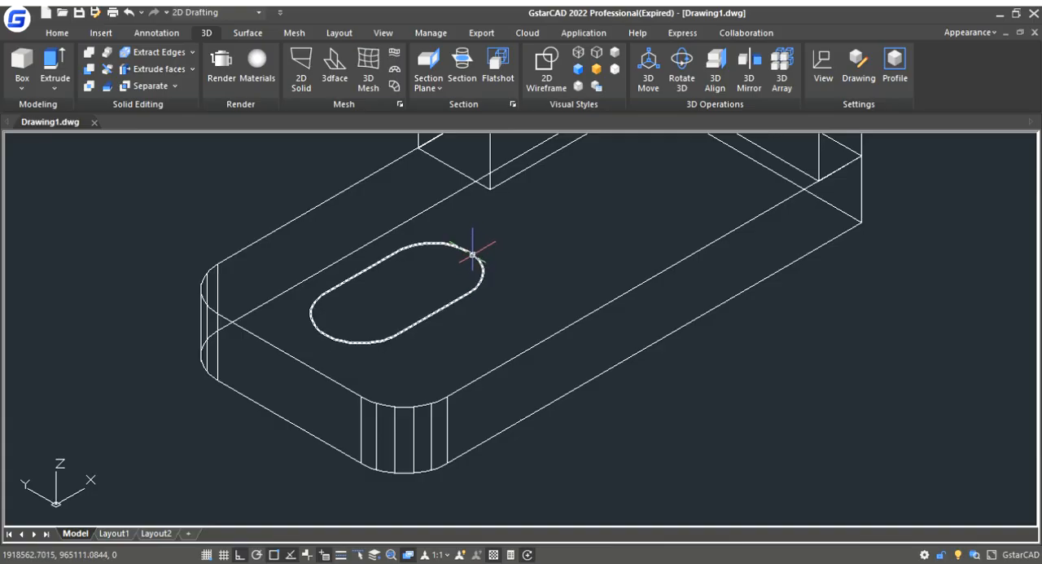
- Extrude the slot outline downward through the base plate and well past its underside
{"action": "left_click", "coordinate": [52, 65]}
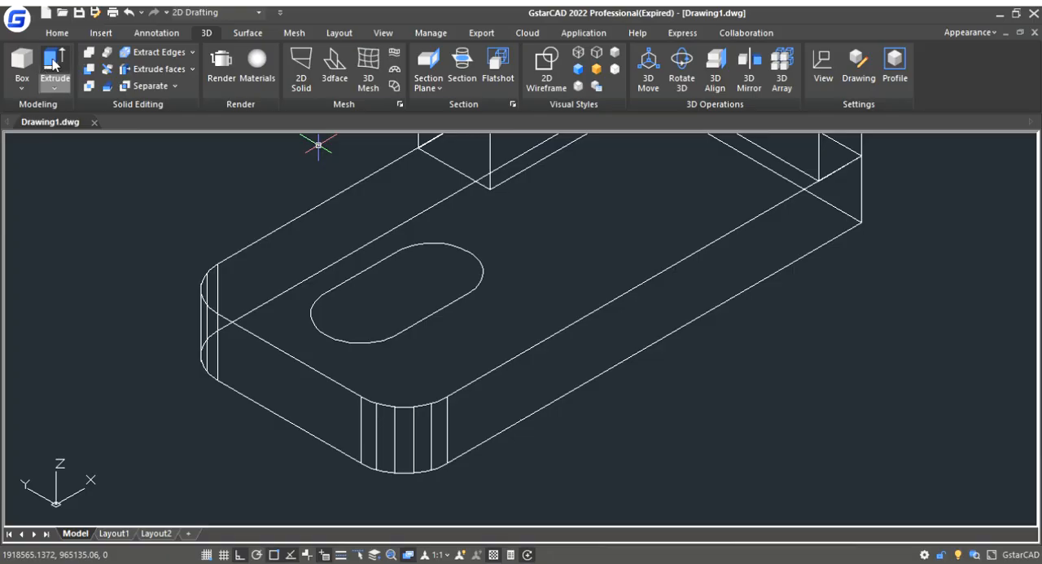
{"action": "left_click", "coordinate": [471, 291]}
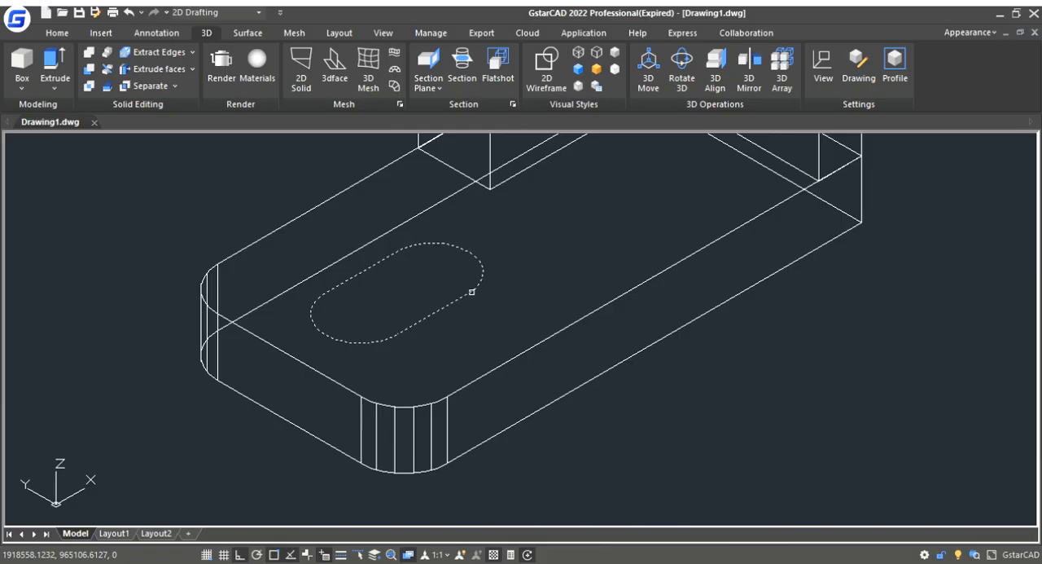
{"action": "key", "text": "Return"}
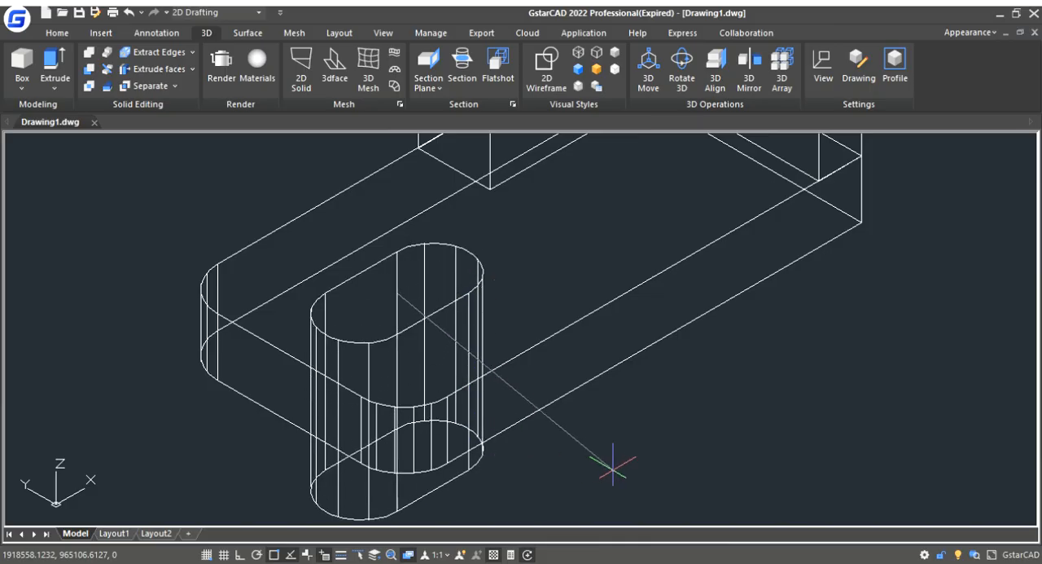
{"action": "scroll", "coordinate": [593, 405], "scroll_direction": "down", "scroll_amount": 5}
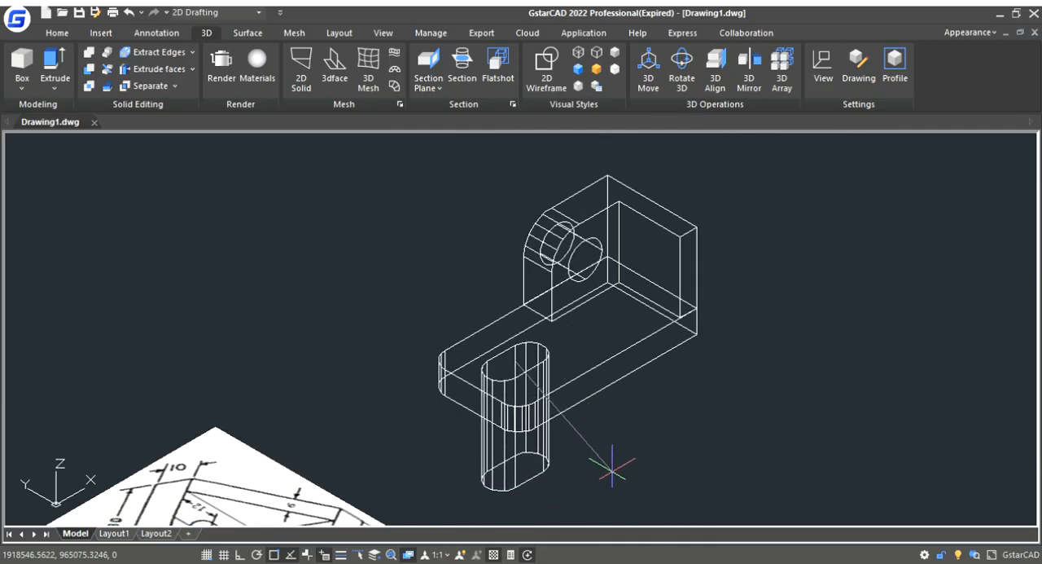
{"action": "left_click", "coordinate": [605, 478]}
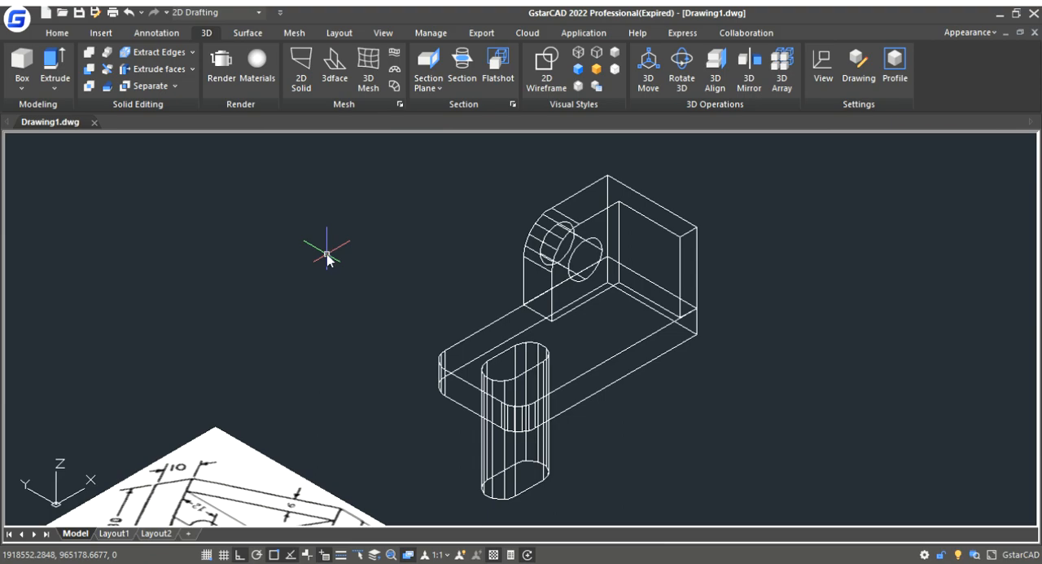
- Subtract the extruded slot body from the base plate to cut the elongated slot
{"action": "key", "text": "Return"}
{"action": "left_click", "coordinate": [610, 356]}
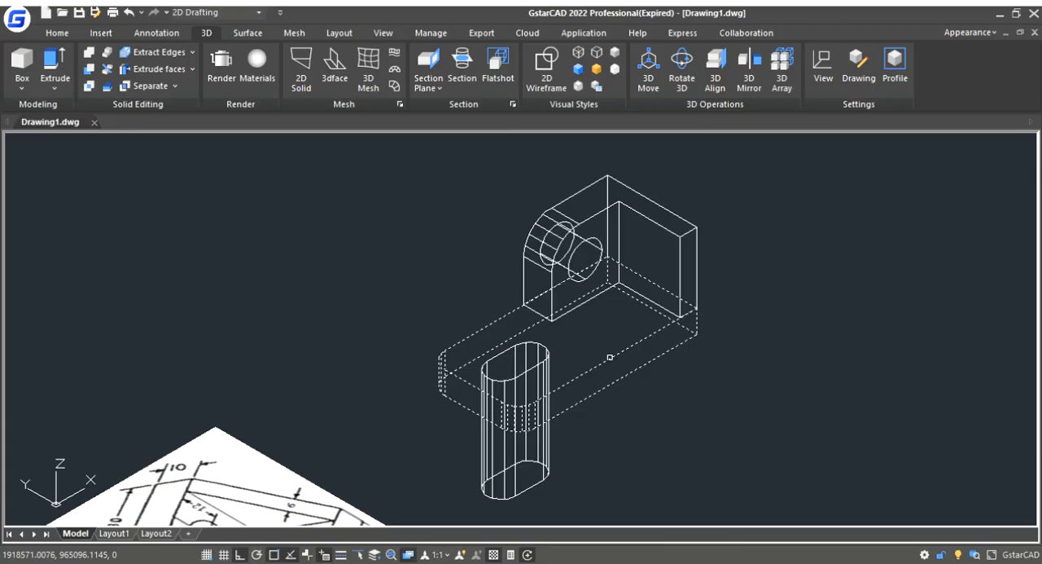
{"action": "key", "text": "Escape"}
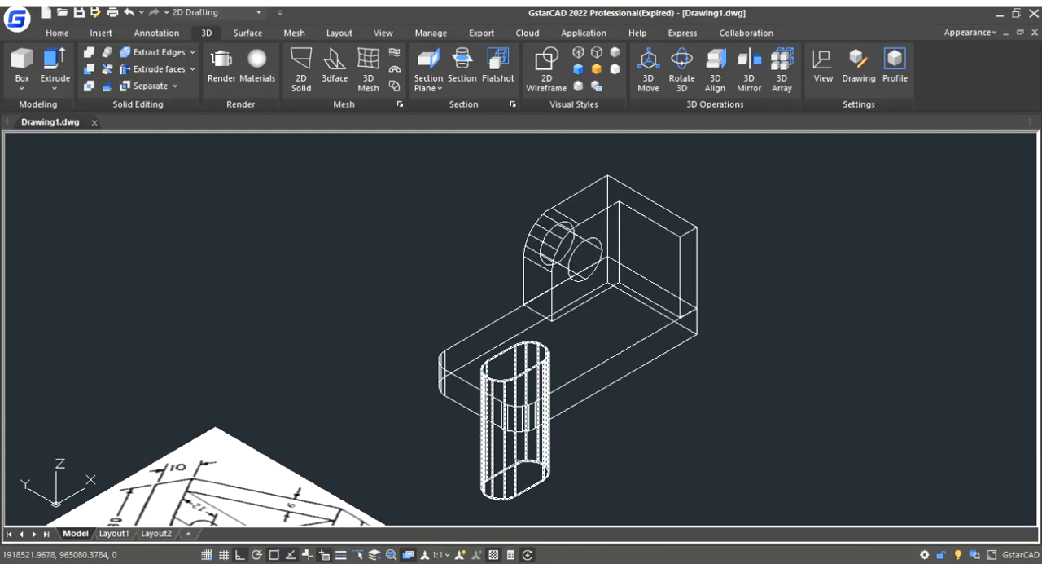
{"action": "left_click", "coordinate": [516, 462]}
{"action": "key", "text": "Return"}
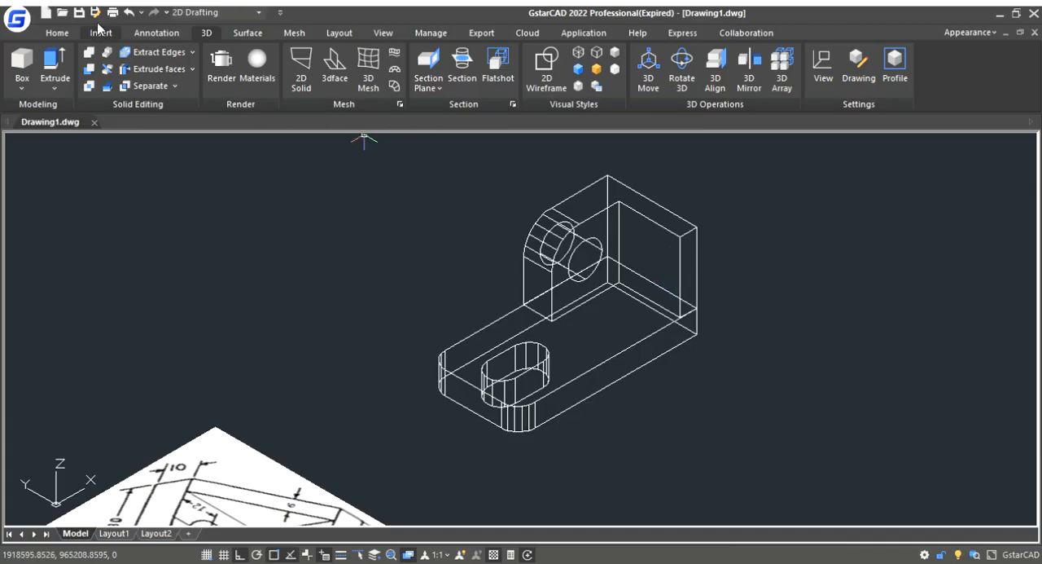
- In the Left view, draw a closed triangular polyline over the outer upper half of the wall beside the upright, with its diagonal between opposite corners
{"action": "left_click", "coordinate": [59, 34]}
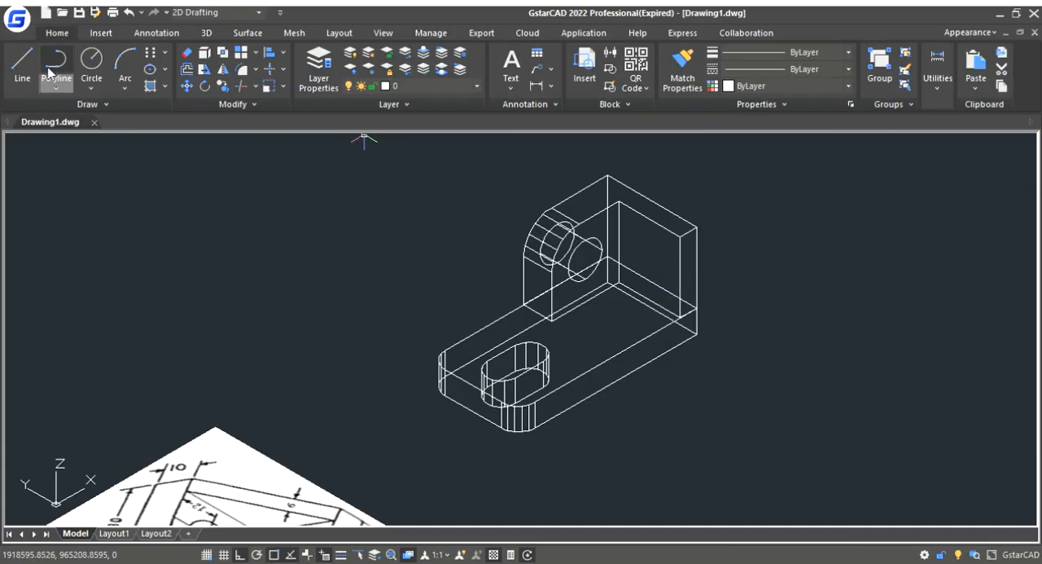
{"action": "left_click", "coordinate": [57, 64]}
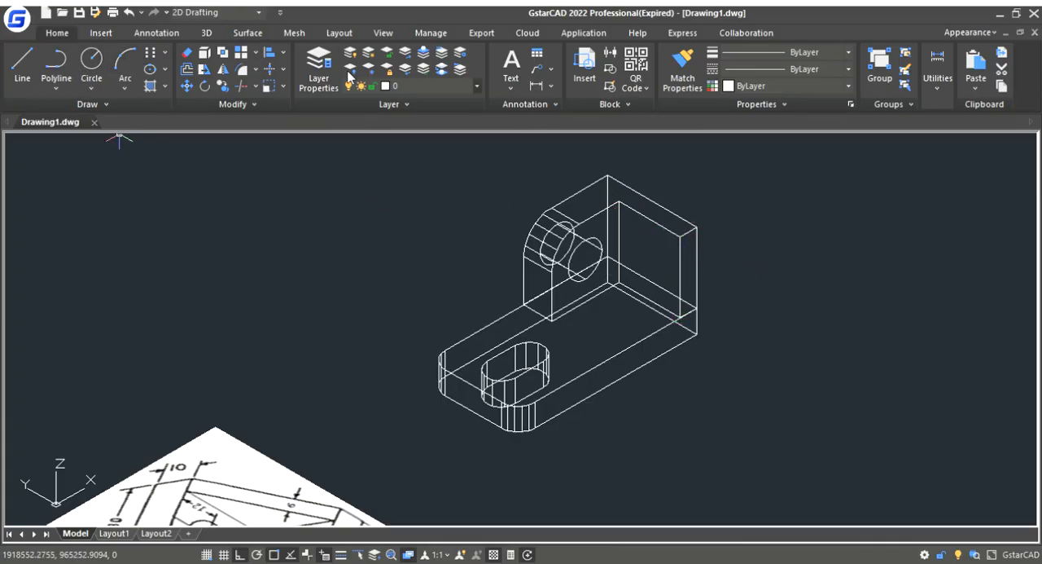
{"action": "left_click", "coordinate": [383, 32]}
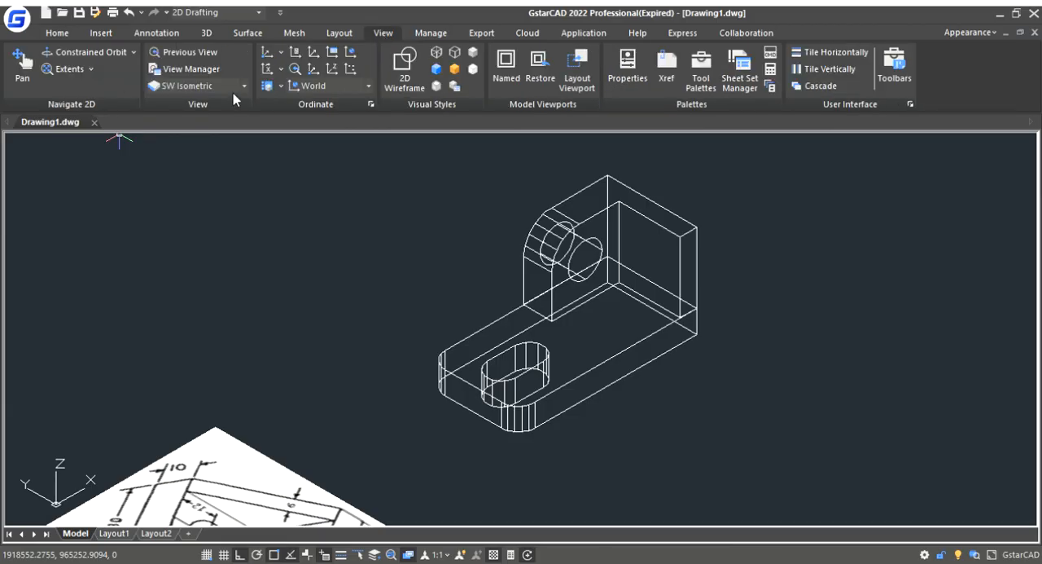
{"action": "left_click", "coordinate": [193, 165]}
{"action": "scroll", "coordinate": [564, 290], "scroll_direction": "down", "scroll_amount": 2}
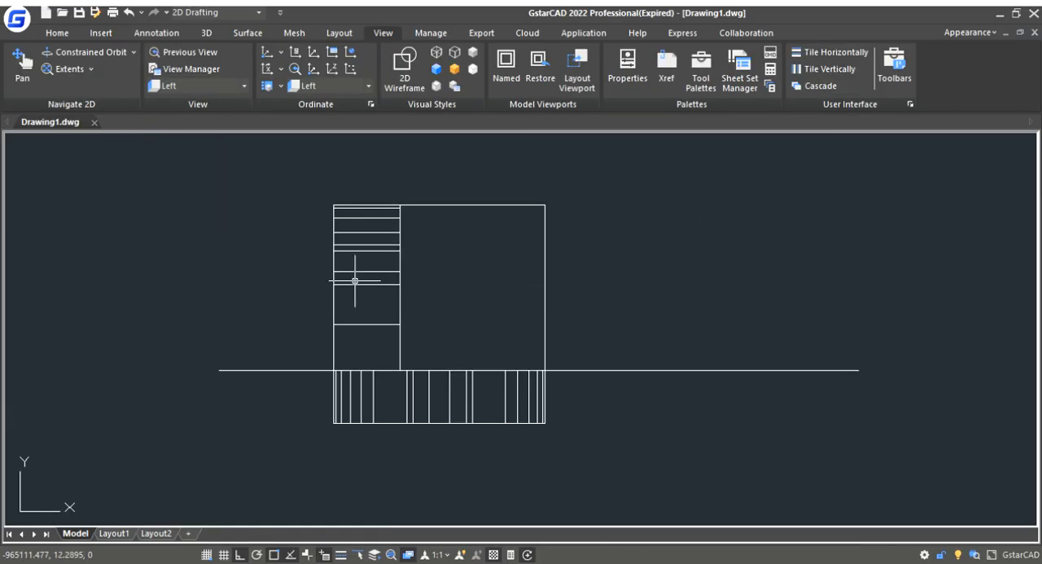
{"action": "left_click", "coordinate": [59, 32]}
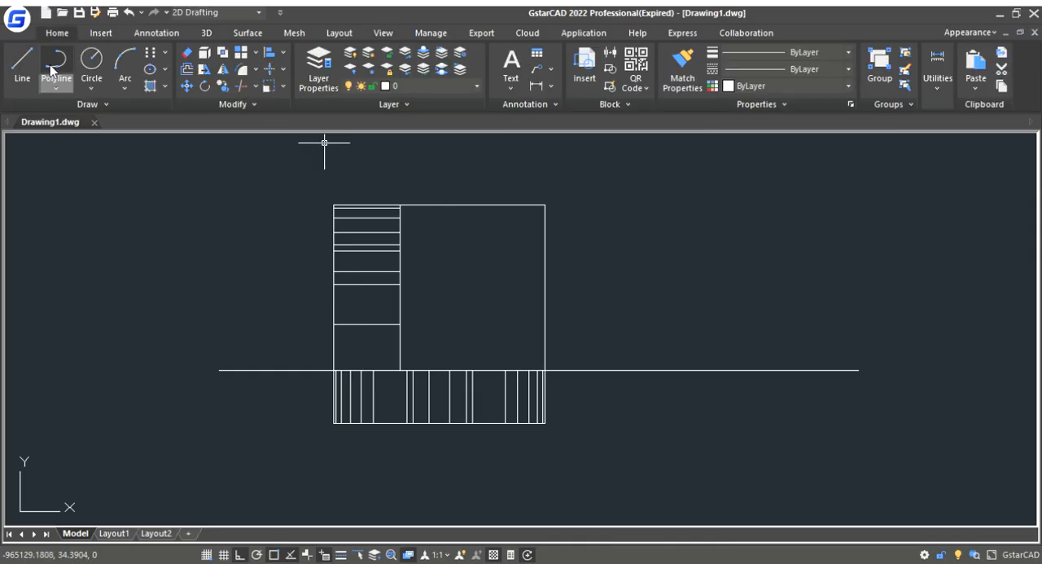
{"action": "left_click", "coordinate": [55, 70]}
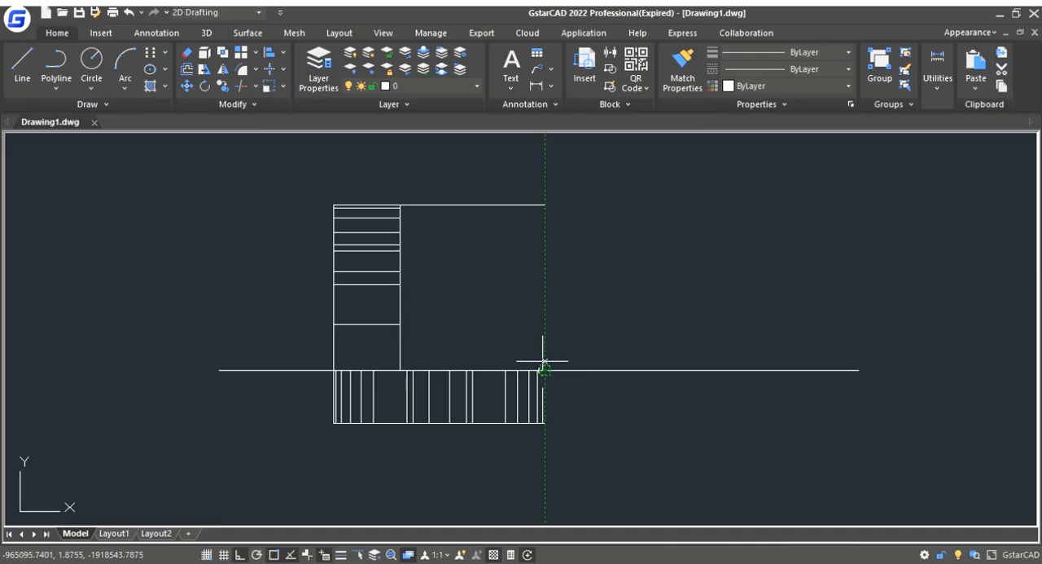
{"action": "left_click", "coordinate": [400, 205]}
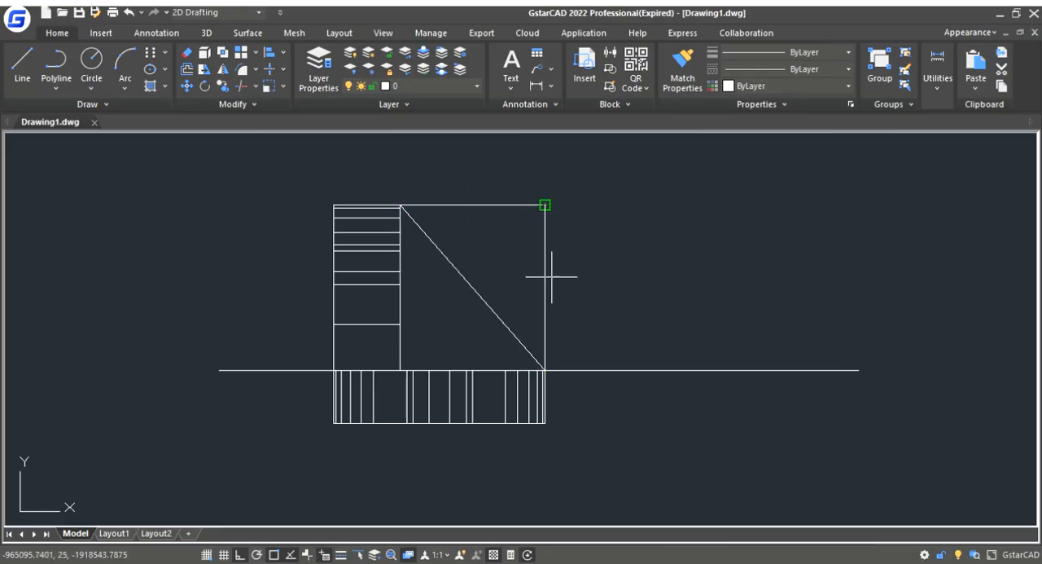
{"action": "left_click", "coordinate": [545, 370]}
{"action": "key", "text": "Return"}
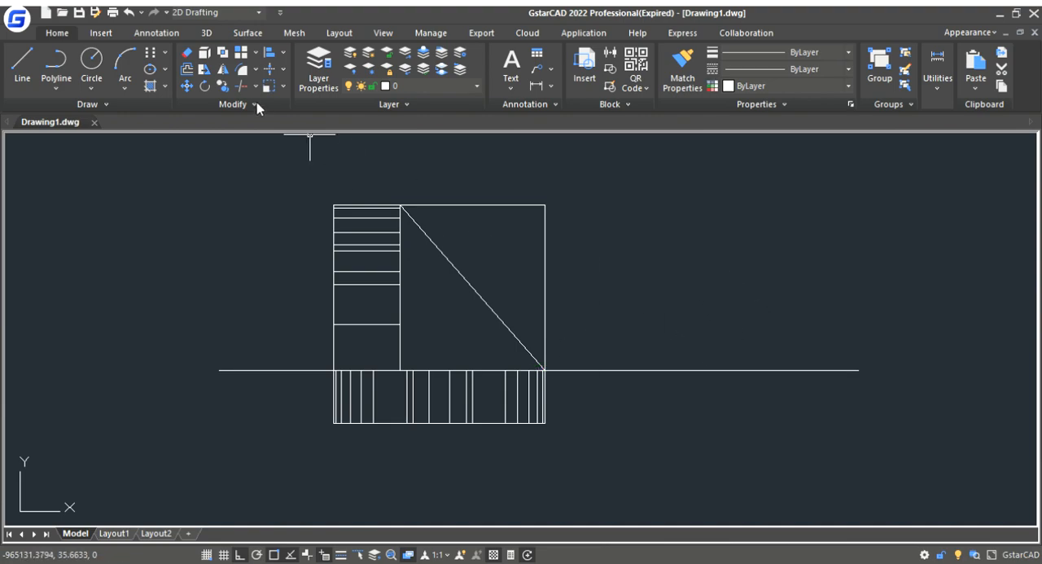
- Return the model to SW Isometric and frame the bracket together with the new triangular profile
{"action": "left_click", "coordinate": [383, 34]}
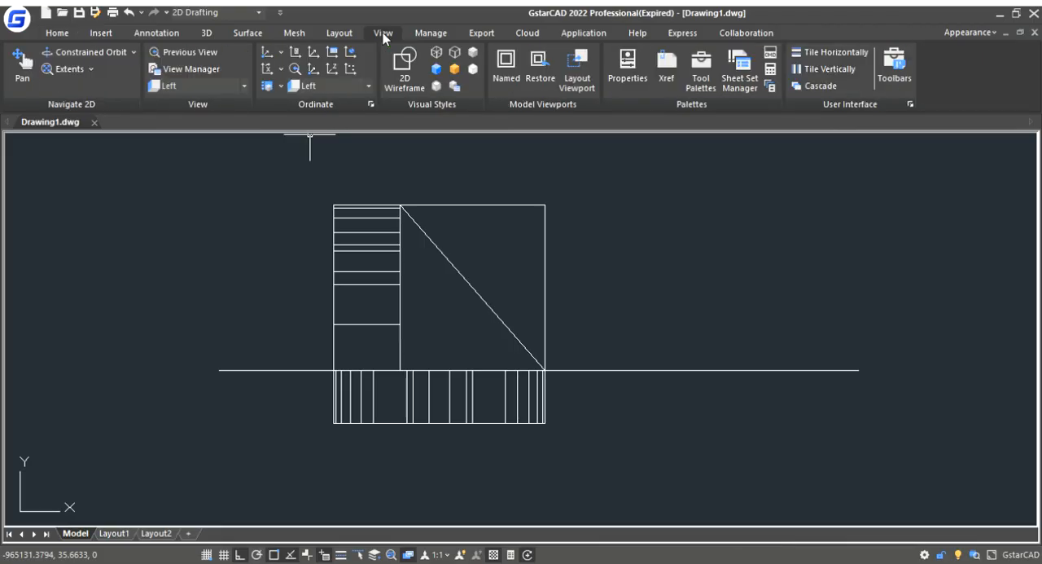
{"action": "left_click", "coordinate": [244, 87]}
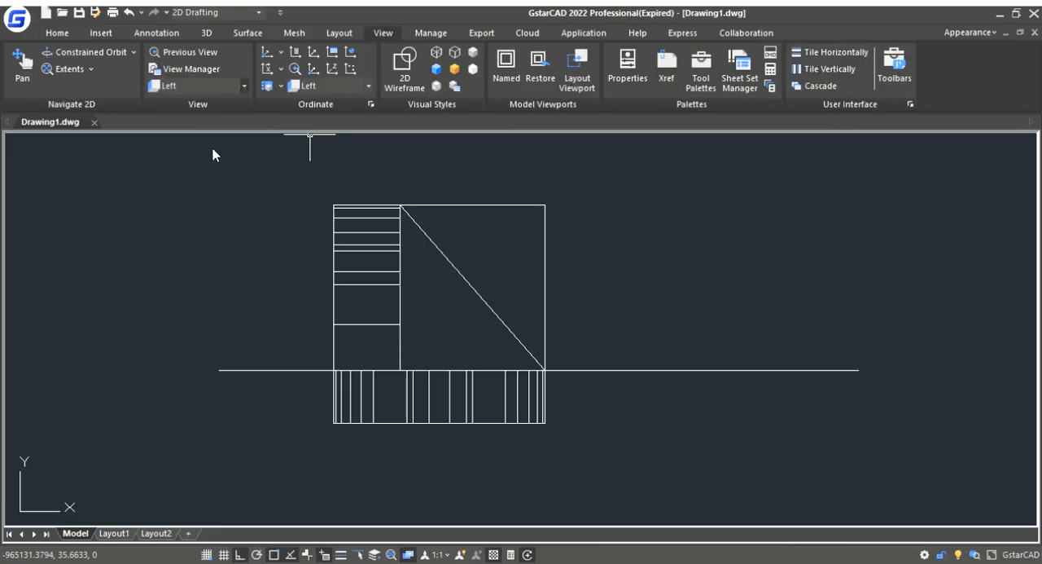
{"action": "left_click", "coordinate": [195, 224]}
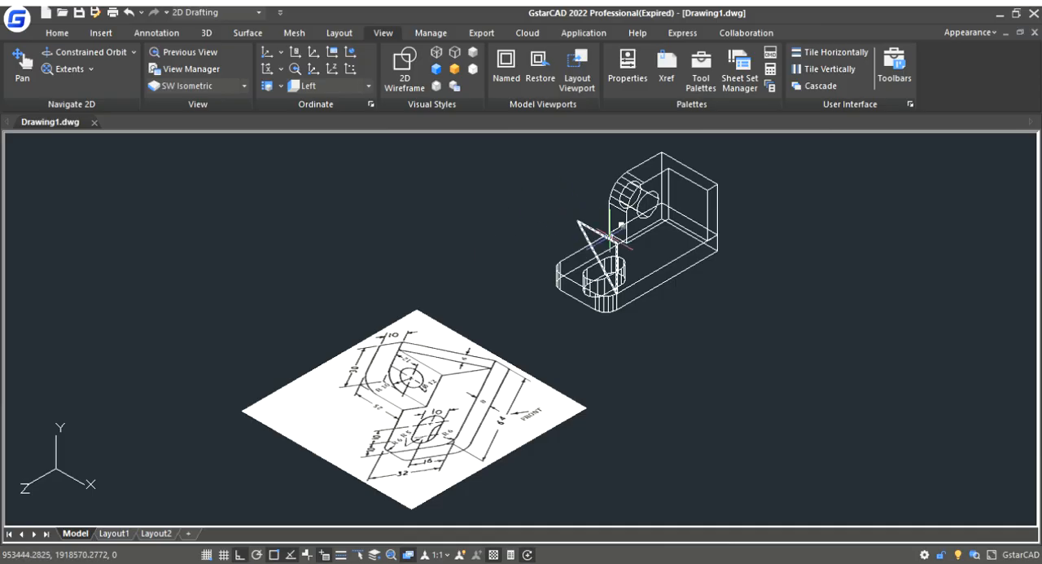
{"action": "scroll", "coordinate": [610, 236], "scroll_direction": "down", "scroll_amount": 2}
{"action": "scroll", "coordinate": [581, 261], "scroll_direction": "up", "scroll_amount": 4}
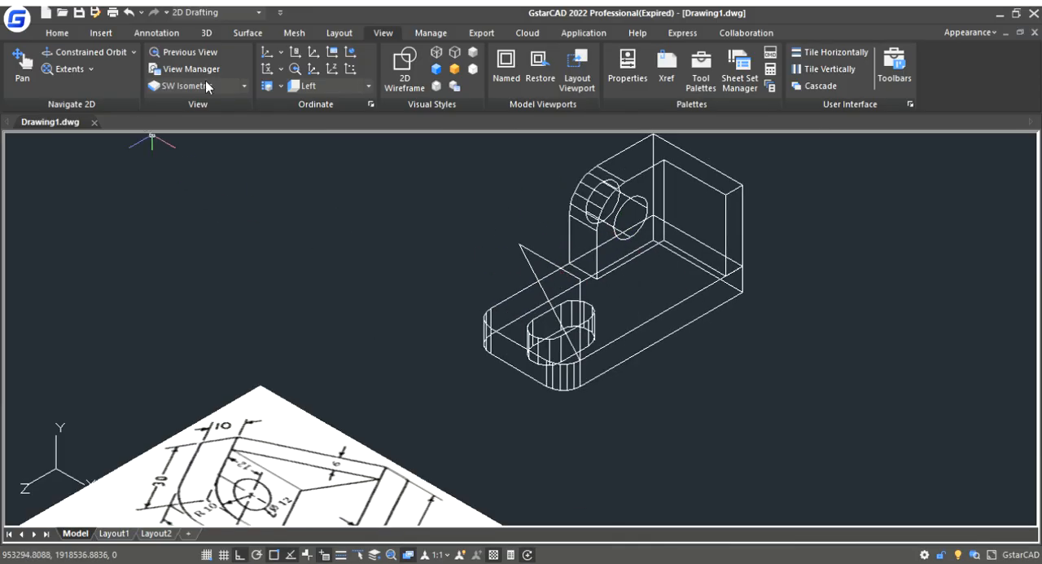
- Extrude the triangular profile along the bracket's length, through the wall and well past its far end
{"action": "scroll", "coordinate": [256, 247], "scroll_direction": "down", "scroll_amount": 4}
{"action": "scroll", "coordinate": [318, 250], "scroll_direction": "up", "scroll_amount": 2}
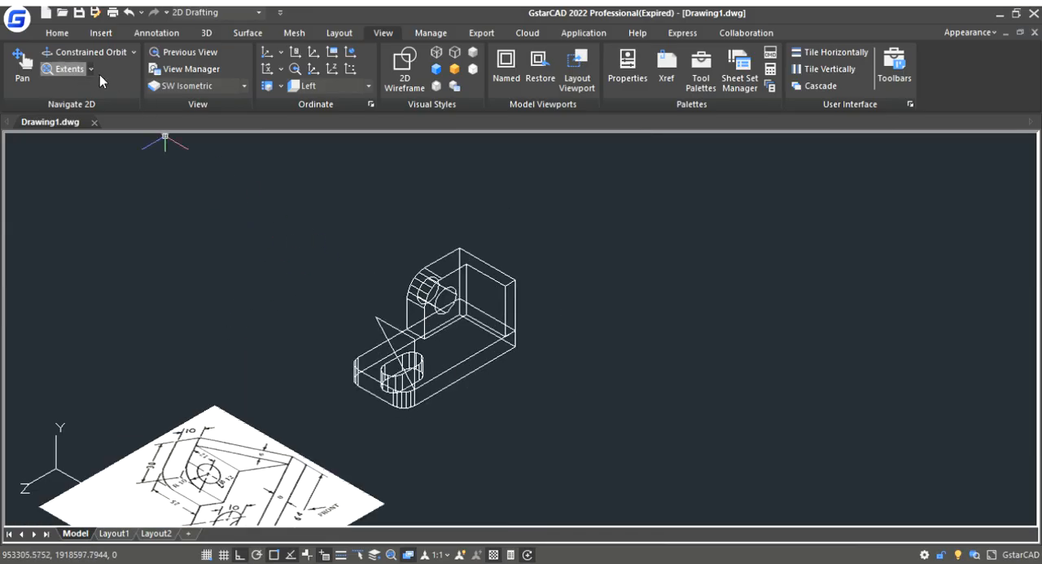
{"action": "left_click", "coordinate": [205, 34]}
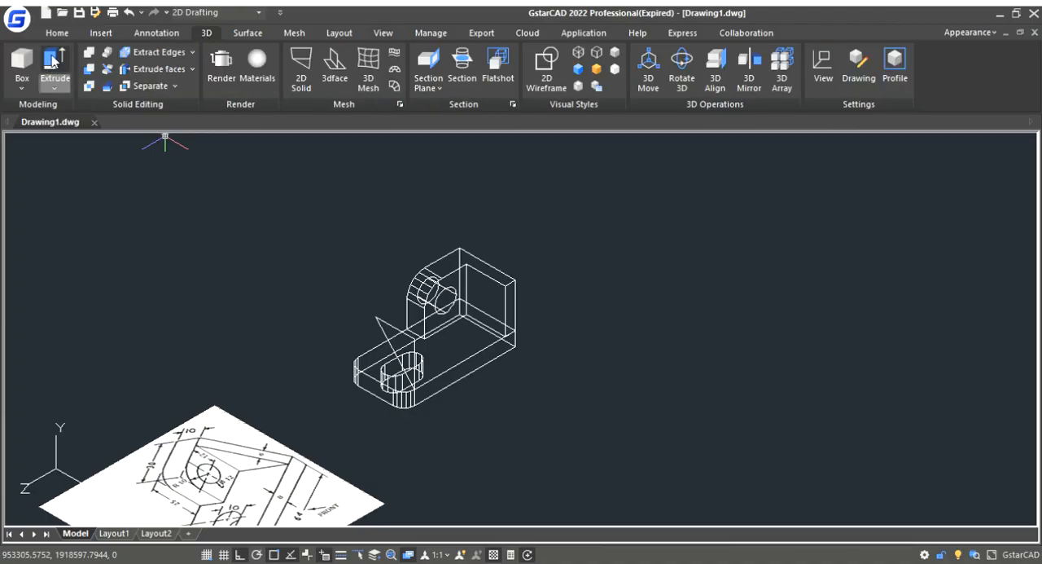
{"action": "left_click", "coordinate": [396, 319]}
{"action": "key", "text": "Return"}
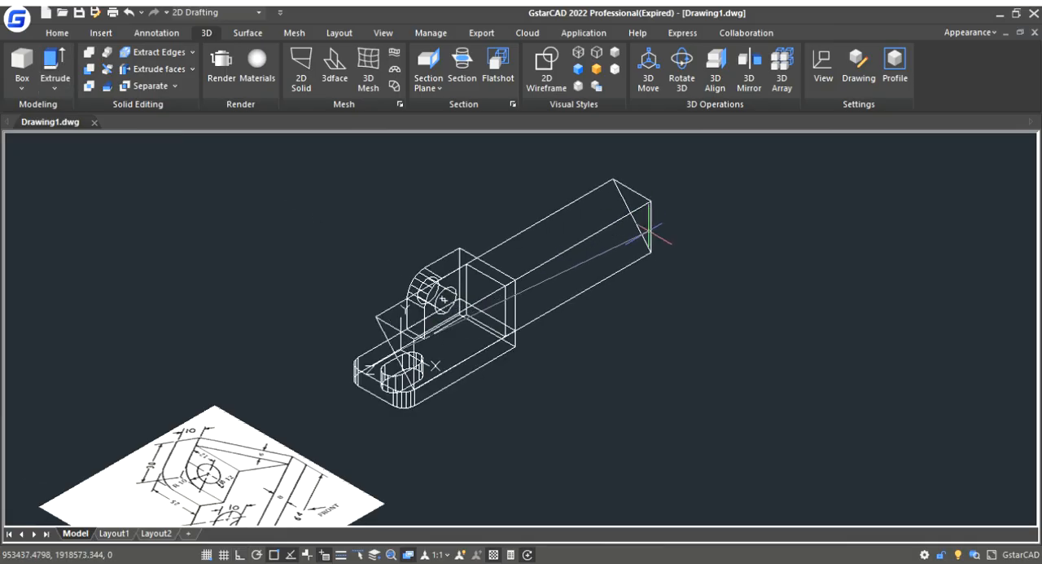
{"action": "left_click", "coordinate": [688, 236]}
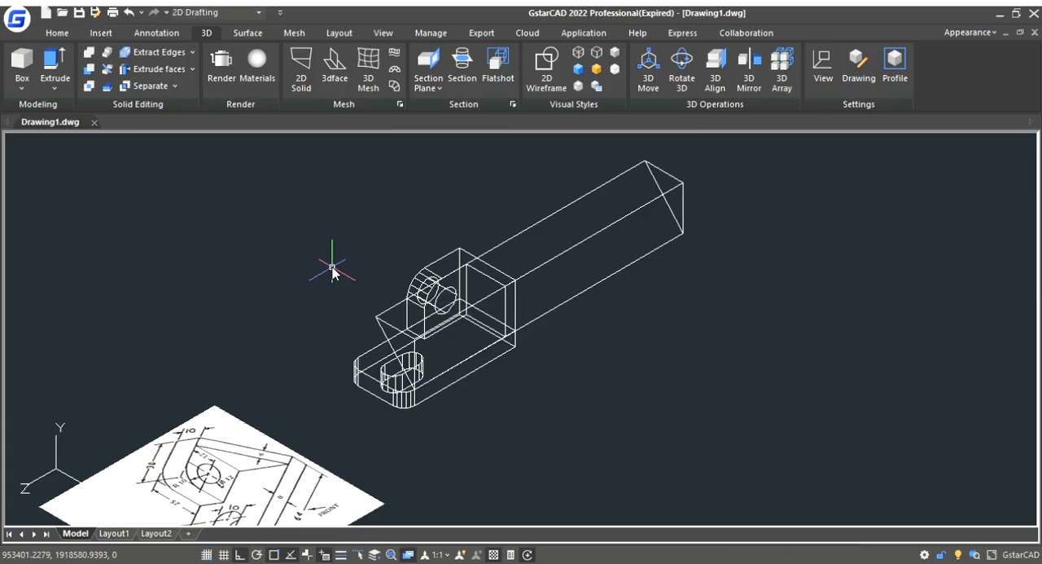
- Subtract the extruded triangular body from the bracket to slope the wall into a triangular rib
{"action": "key", "text": "Return"}
{"action": "left_click", "coordinate": [514, 267]}
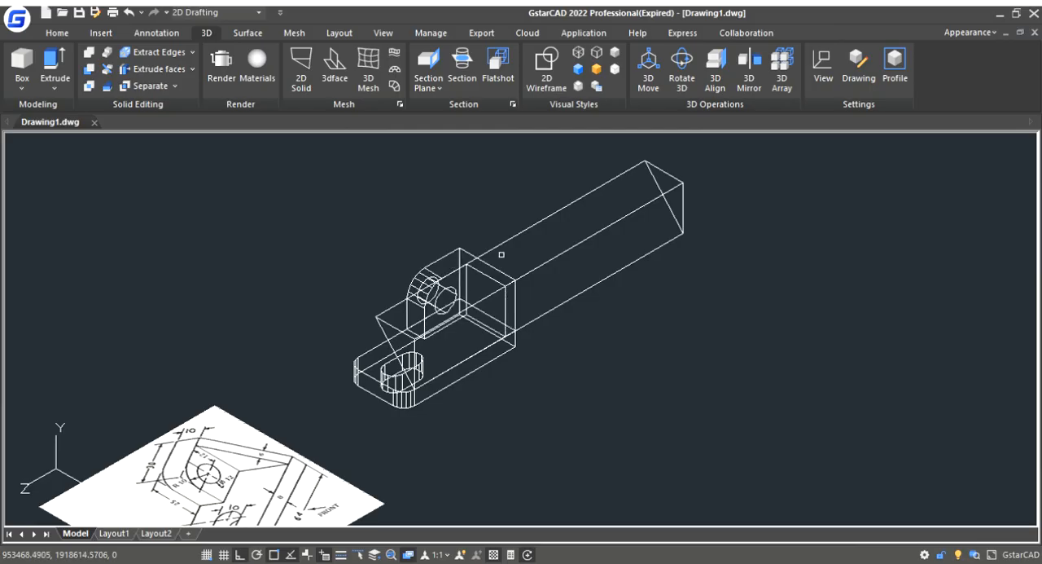
{"action": "left_click", "coordinate": [565, 253]}
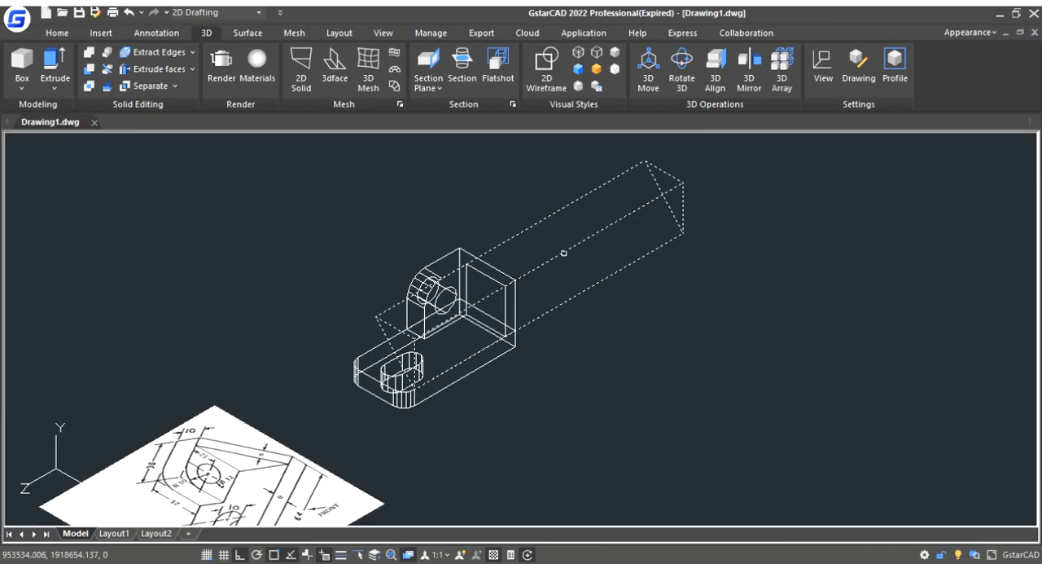
{"action": "key", "text": "Delete"}
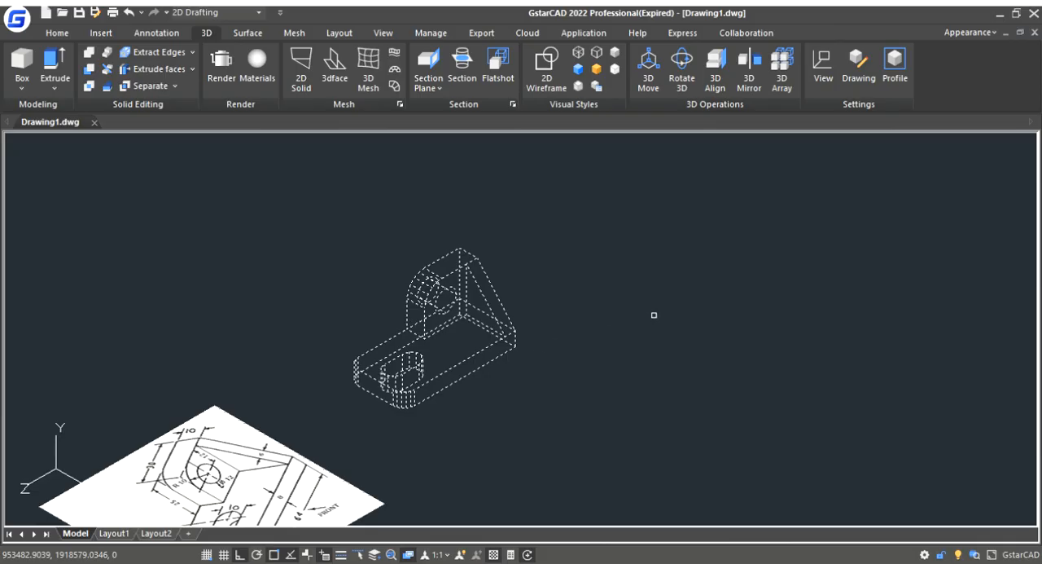
{"action": "key", "text": "Escape"}
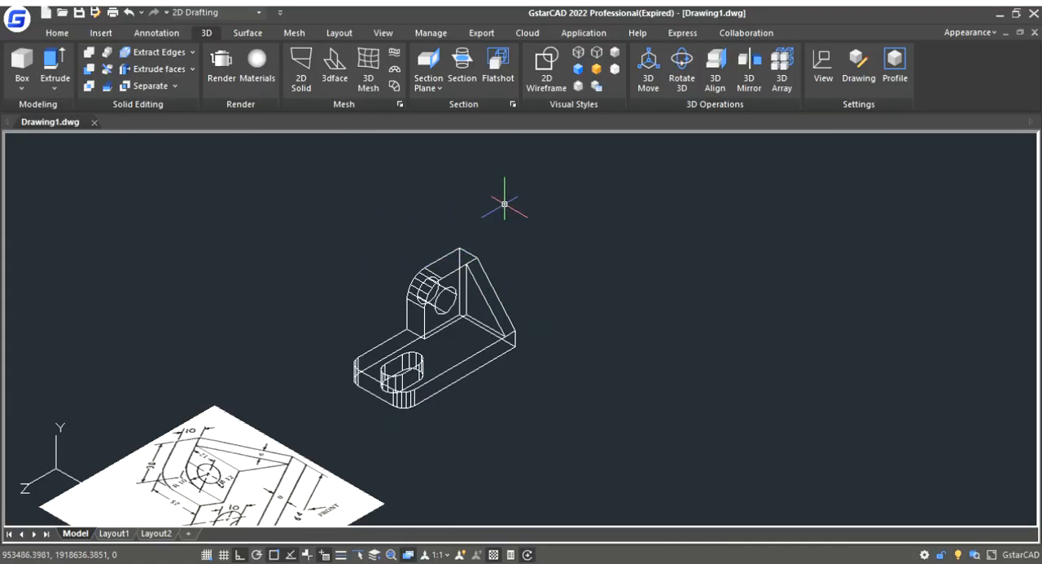
- Try several shaded visual styles on the bracket and settle on flat grey shading with visible edges
{"action": "left_click", "coordinate": [583, 73]}
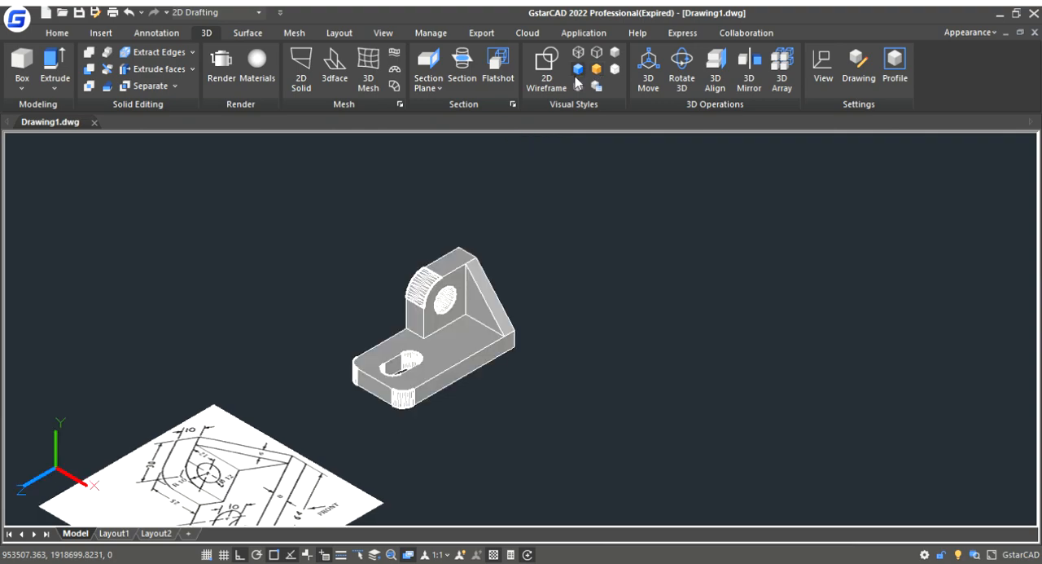
{"action": "left_click", "coordinate": [580, 71]}
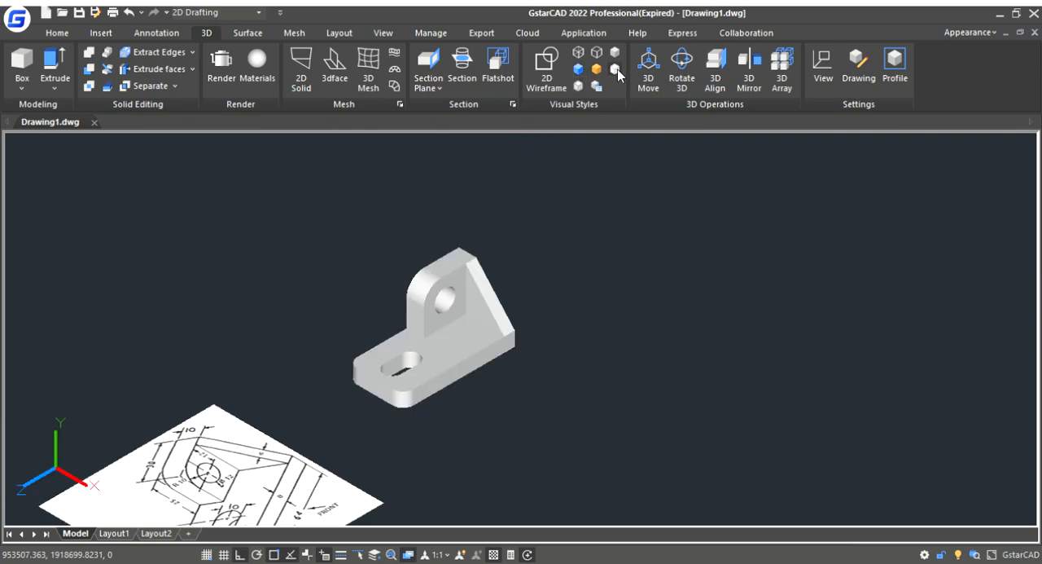
{"action": "left_click", "coordinate": [616, 72]}
{"action": "left_click", "coordinate": [599, 72]}
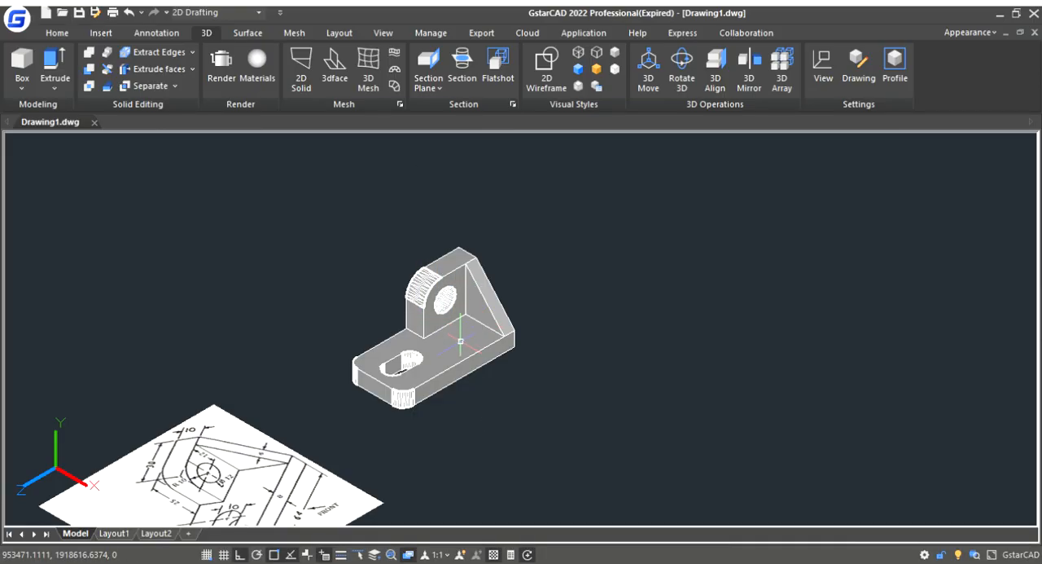
- Set the bracket solid's color to Red, then deselect it and close its properties
{"action": "left_click", "coordinate": [463, 299]}
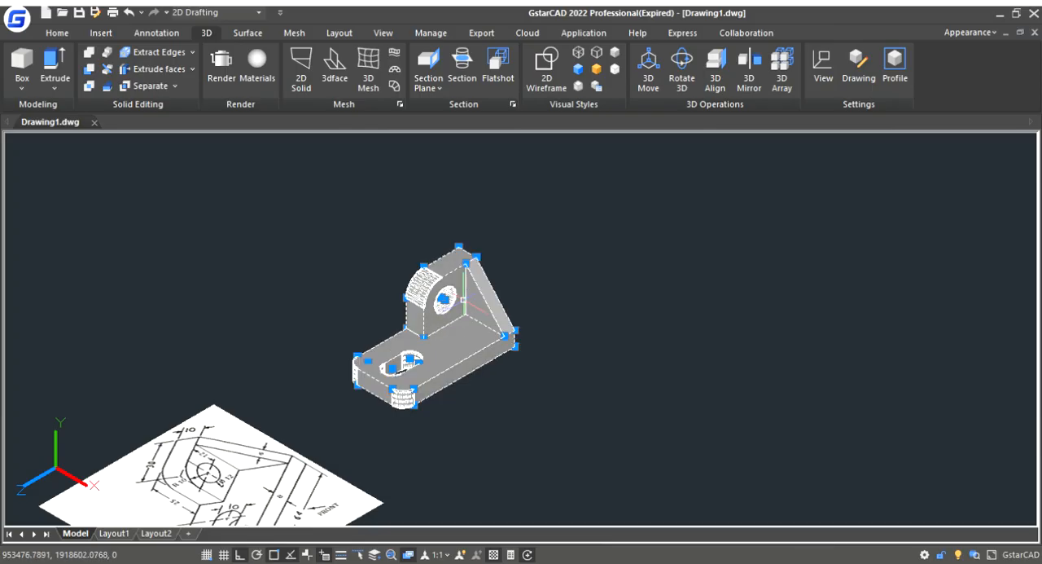
{"action": "left_click", "coordinate": [521, 543]}
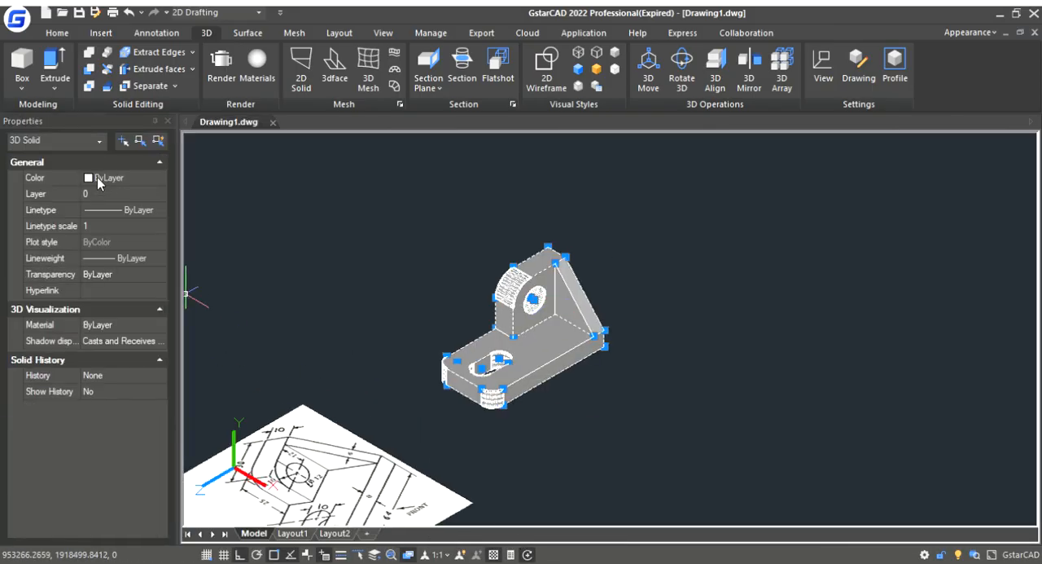
{"action": "left_click", "coordinate": [102, 185]}
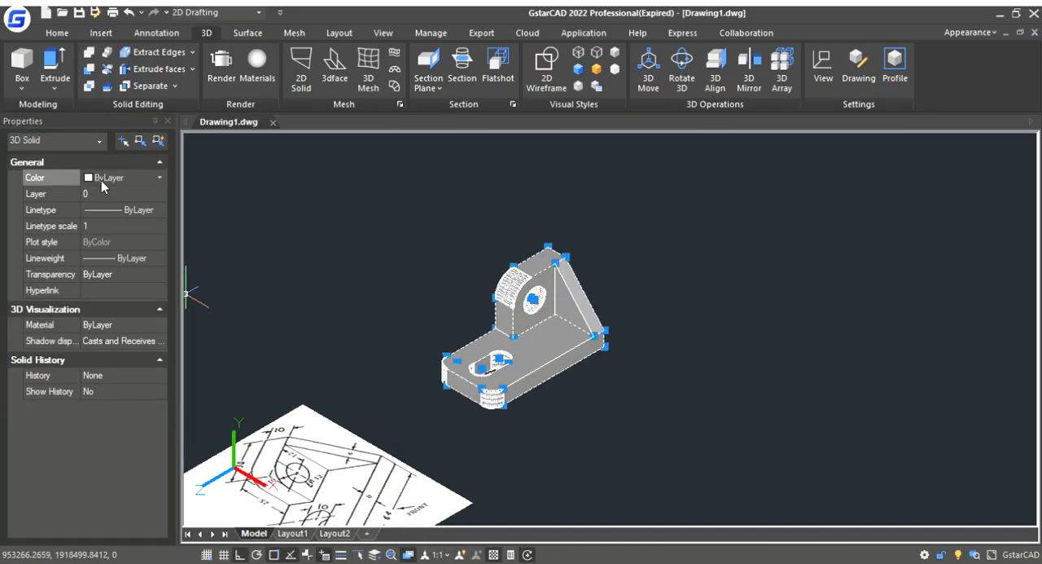
{"action": "left_click", "coordinate": [106, 225]}
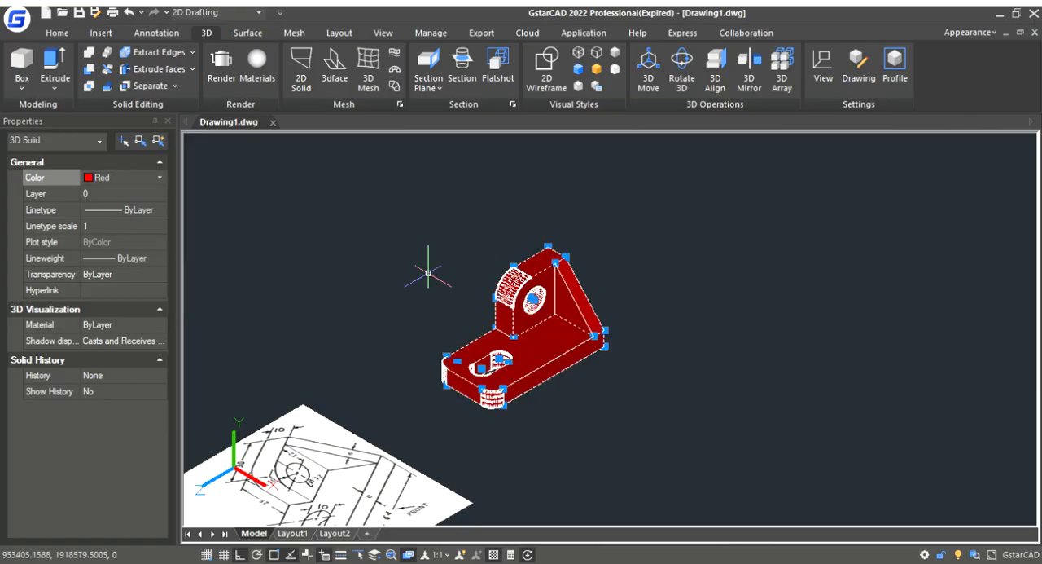
{"action": "scroll", "coordinate": [356, 294], "scroll_direction": "down", "scroll_amount": 2}
{"action": "key", "text": "Escape"}
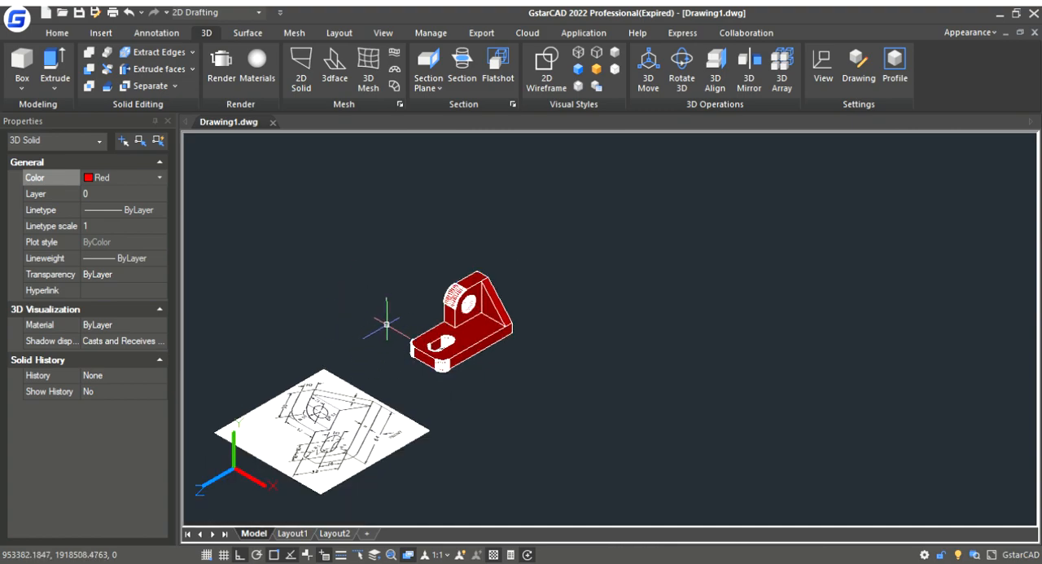
{"action": "scroll", "coordinate": [444, 301], "scroll_direction": "up", "scroll_amount": 6}
{"action": "scroll", "coordinate": [446, 300], "scroll_direction": "down", "scroll_amount": 5}
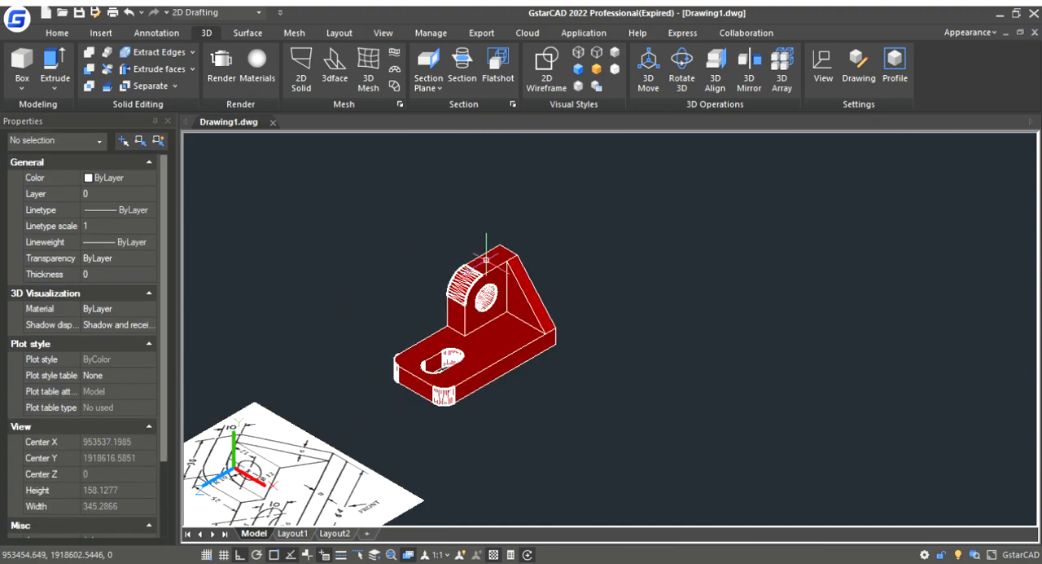
{"action": "left_click", "coordinate": [168, 123]}
{"action": "scroll", "coordinate": [387, 319], "scroll_direction": "down", "scroll_amount": 2}
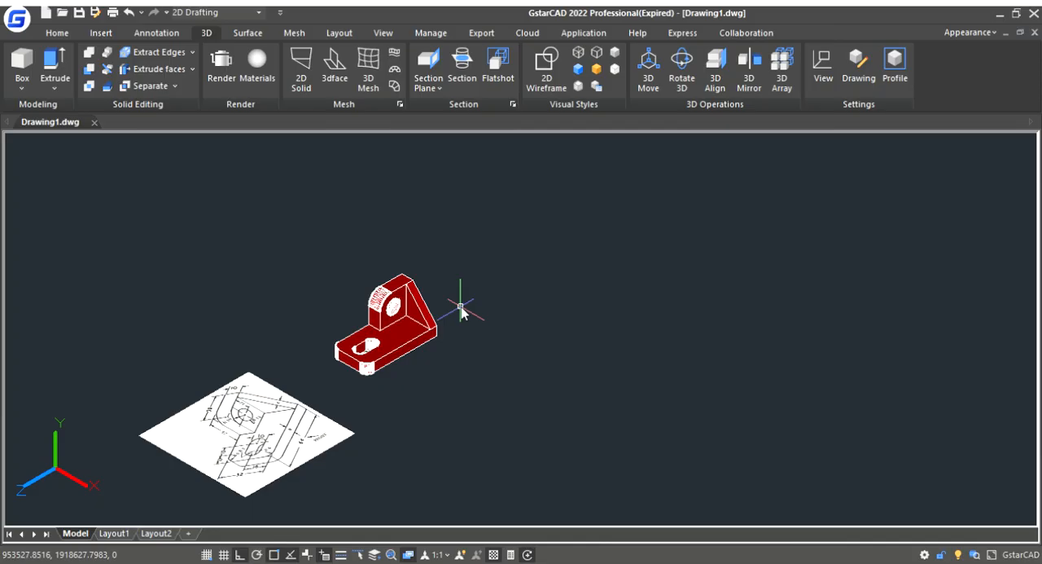
- Orbit around the red bracket to examine its slot, hole and rib from several sides, ending in a near-isometric view
{"action": "middle_click_drag", "start_coordinate": [461, 310], "coordinate": [335, 435], "text": "shift"}
{"action": "scroll", "coordinate": [382, 409], "scroll_direction": "up", "scroll_amount": 2}
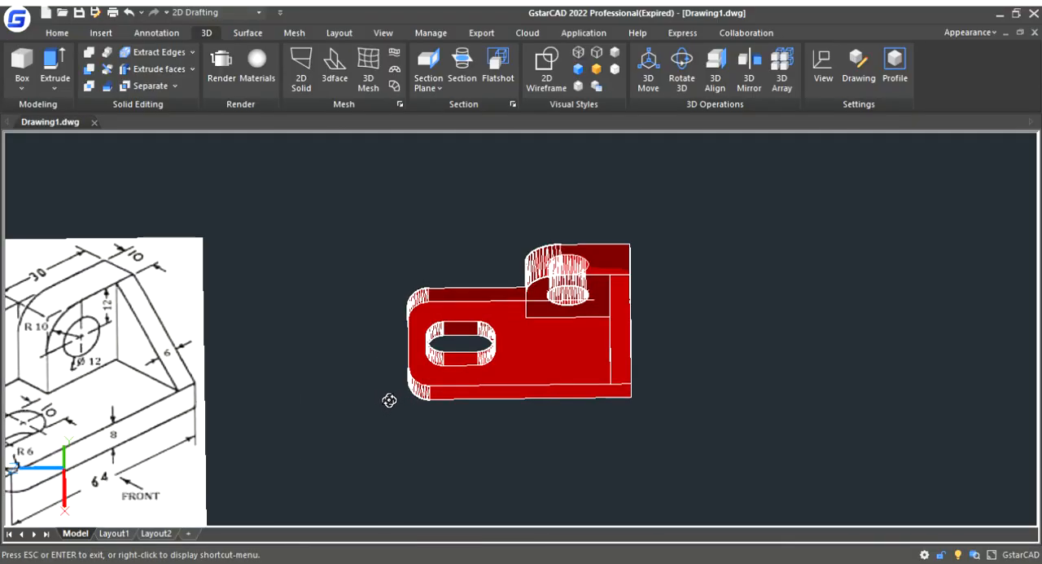
{"action": "scroll", "coordinate": [402, 389], "scroll_direction": "down", "scroll_amount": 1}
{"action": "middle_click_drag", "start_coordinate": [225, 448], "coordinate": [244, 430], "text": "shift"}
{"action": "scroll", "coordinate": [440, 362], "scroll_direction": "up", "scroll_amount": 2}
{"action": "scroll", "coordinate": [409, 393], "scroll_direction": "down", "scroll_amount": 4}
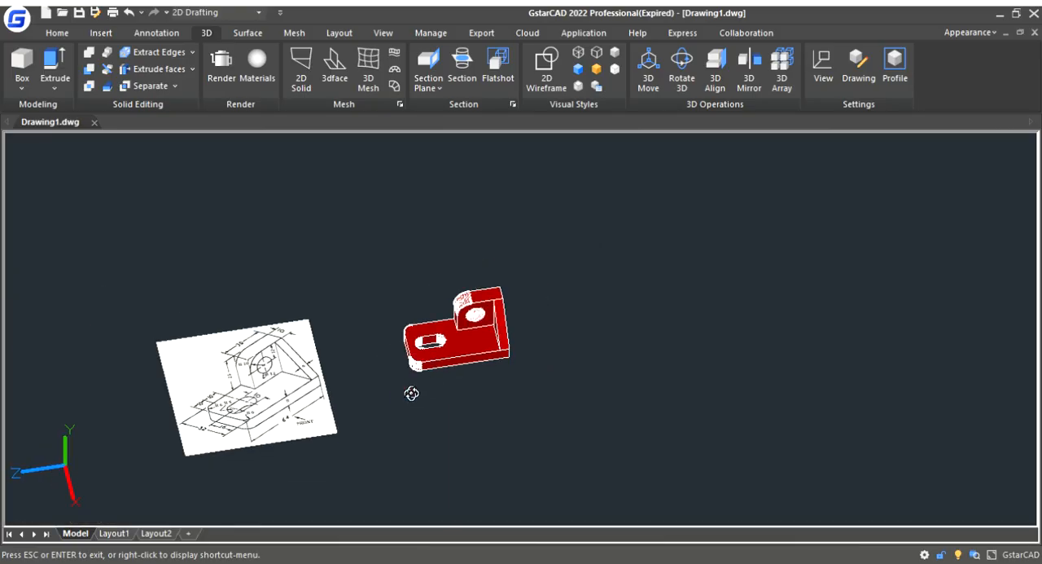
{"action": "scroll", "coordinate": [401, 397], "scroll_direction": "up", "scroll_amount": 2}
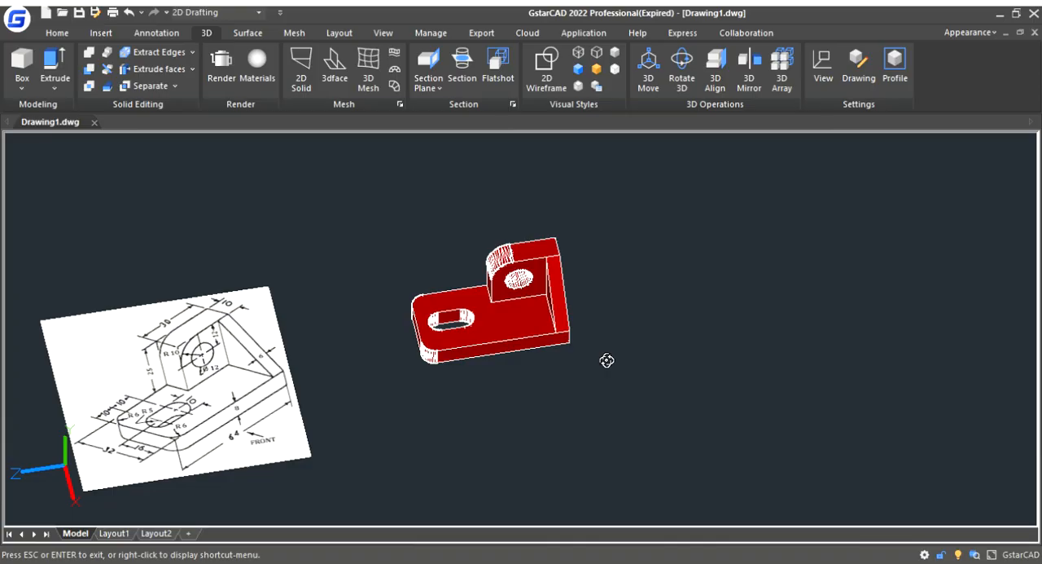
{"action": "left_click_drag", "start_coordinate": [579, 351], "coordinate": [527, 283]}
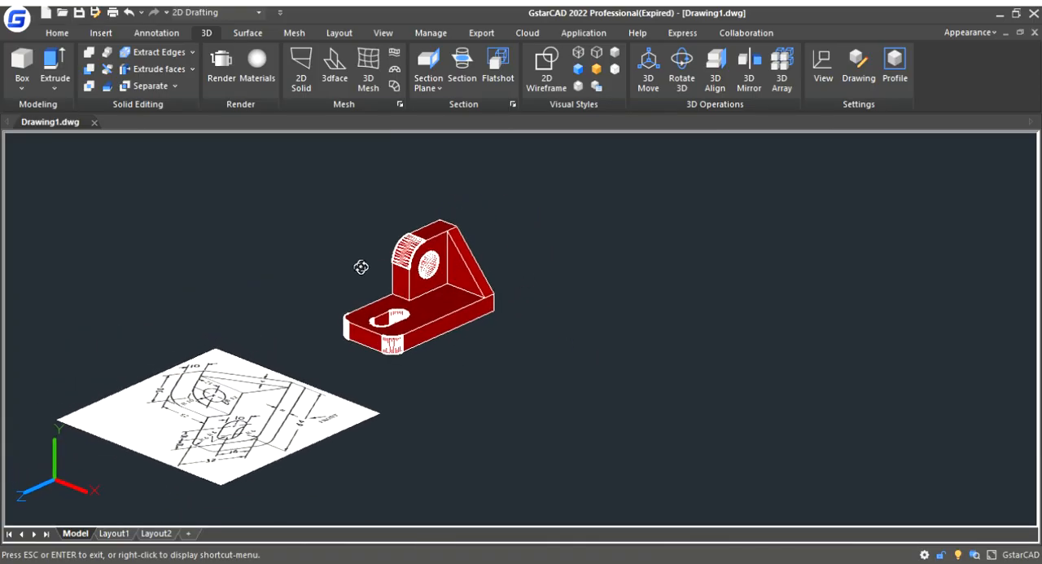